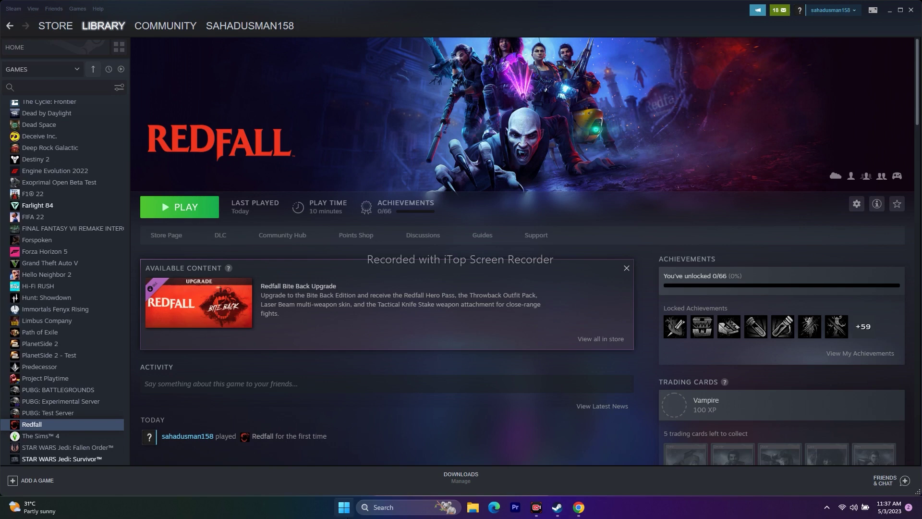
Step: Show the Windows power options with Sleep, Shut down and Restart, and dismiss them without choosing any
left_click(345, 508)
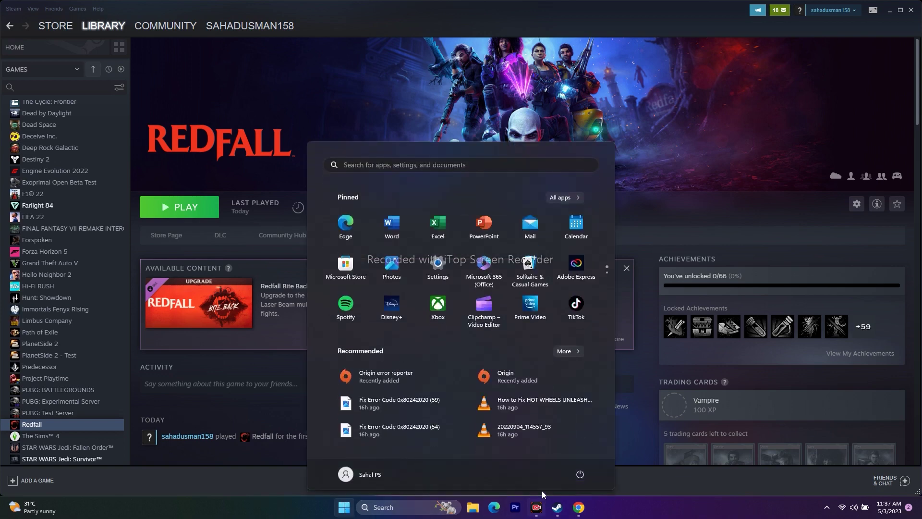
left_click(576, 478)
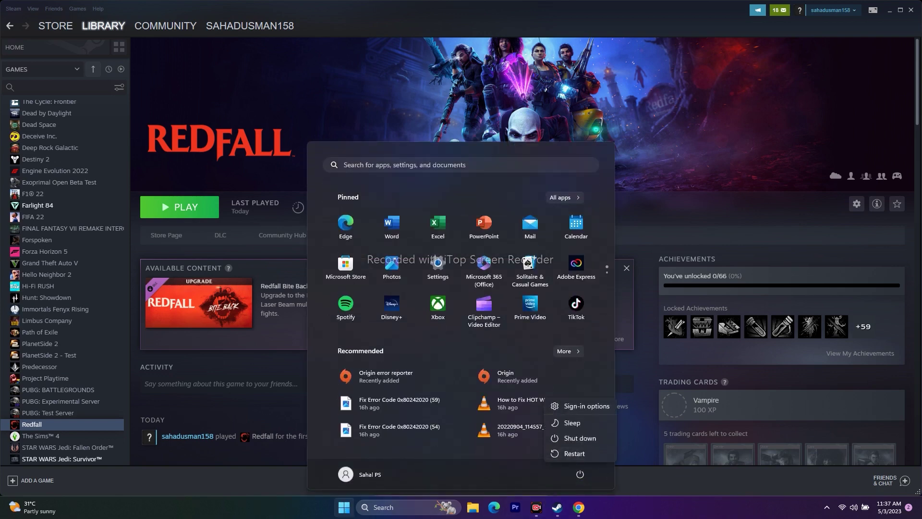
left_click(590, 516)
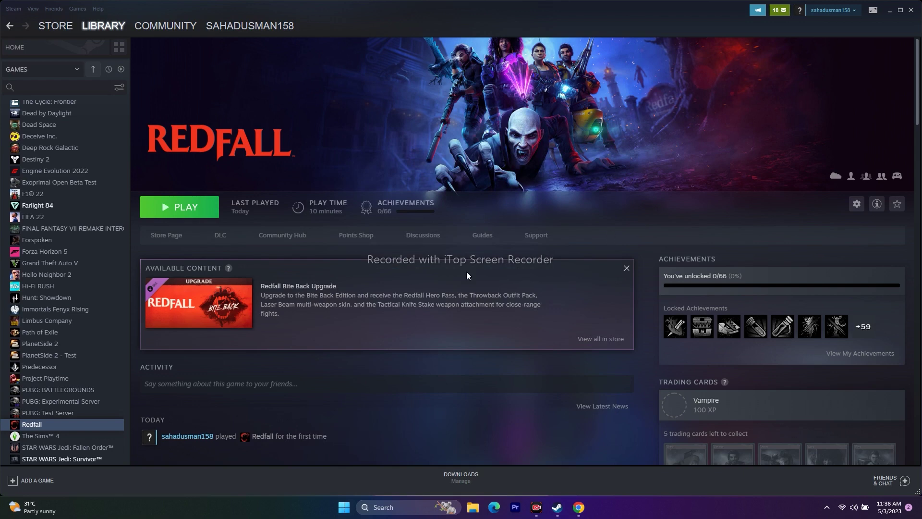
Step: View the Local Files section of Redfall's properties from the game library, and close the properties
scroll(67, 317, "up", 3)
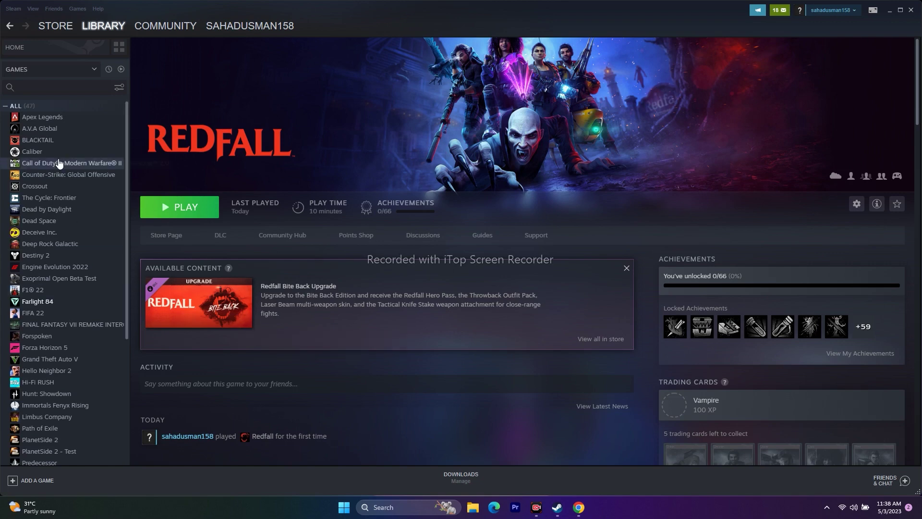
scroll(58, 198, "down", 4)
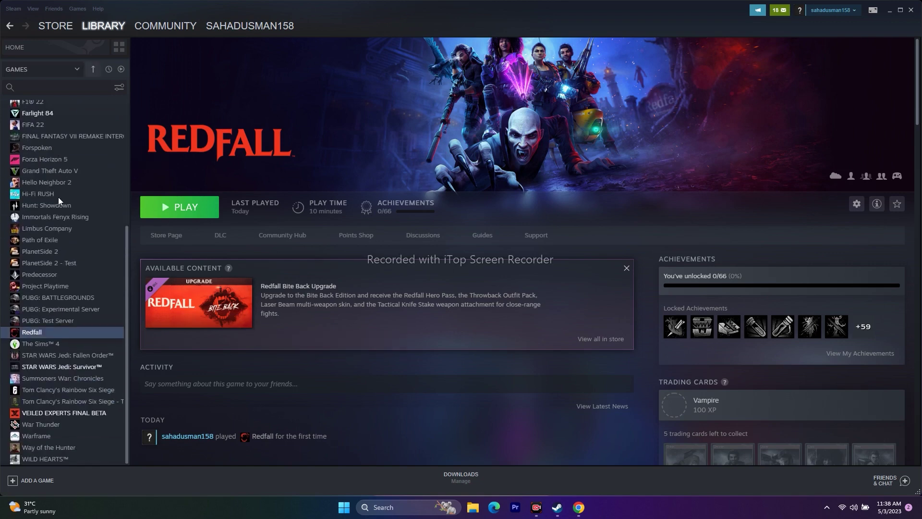
left_click(40, 332)
right_click(40, 332)
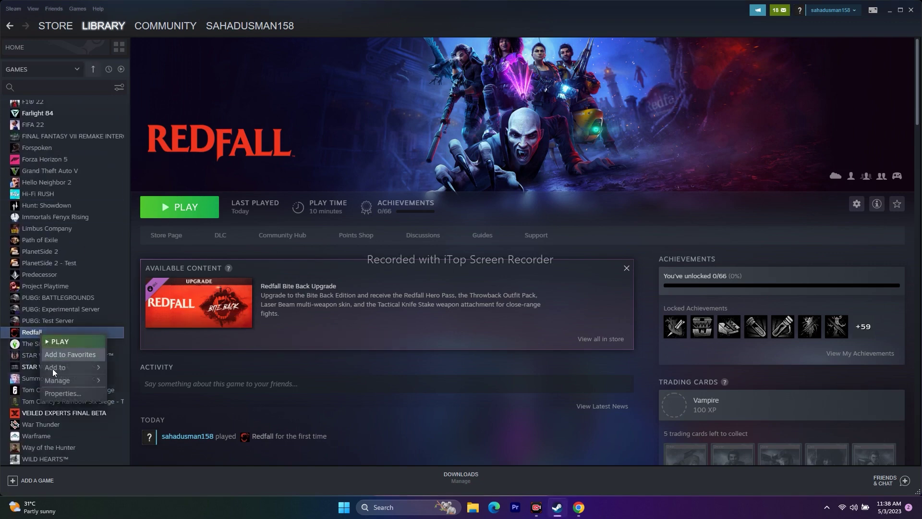
left_click(68, 394)
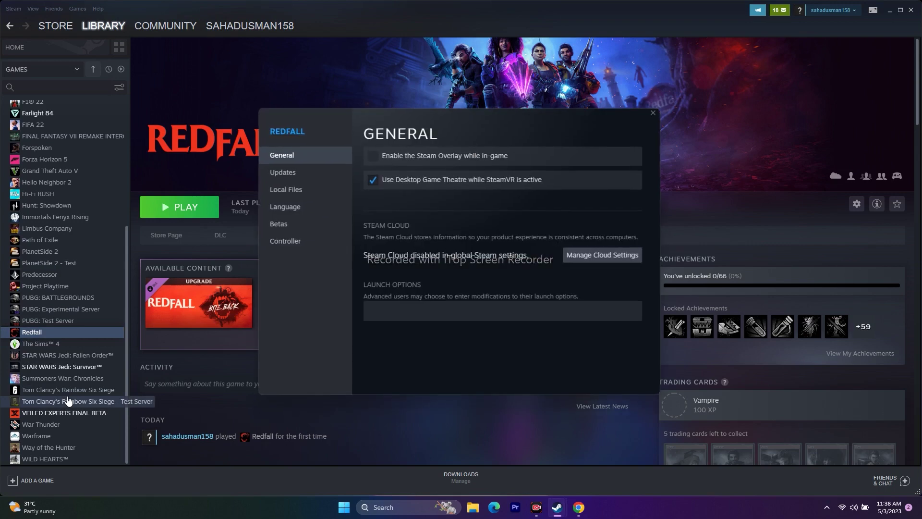
left_click(293, 189)
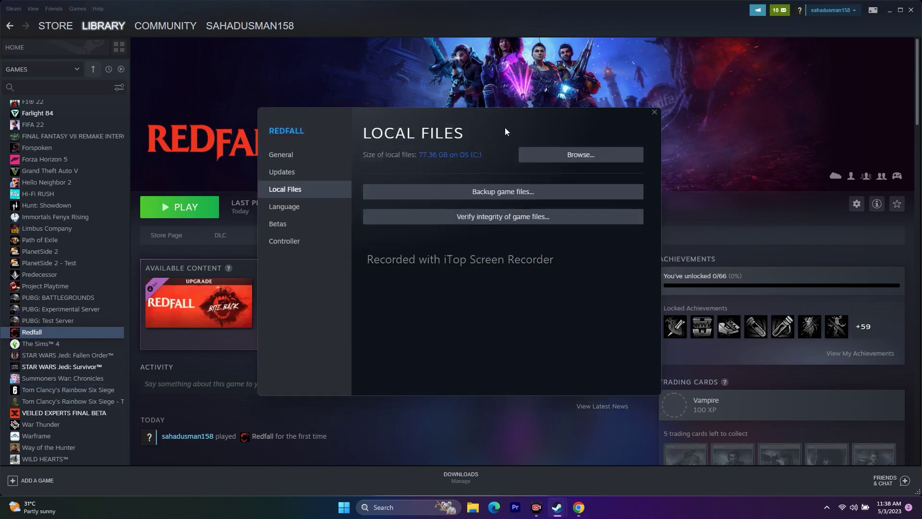
left_click_drag(546, 114, 604, 141)
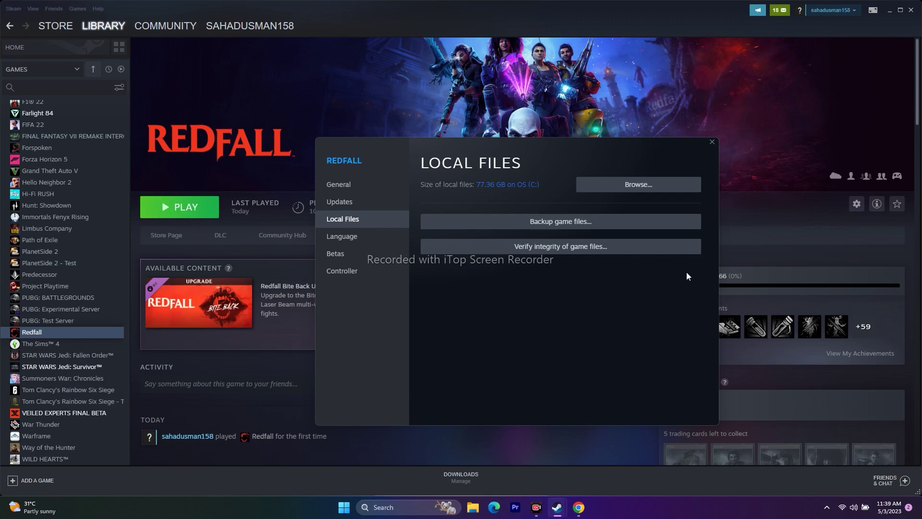
left_click(713, 144)
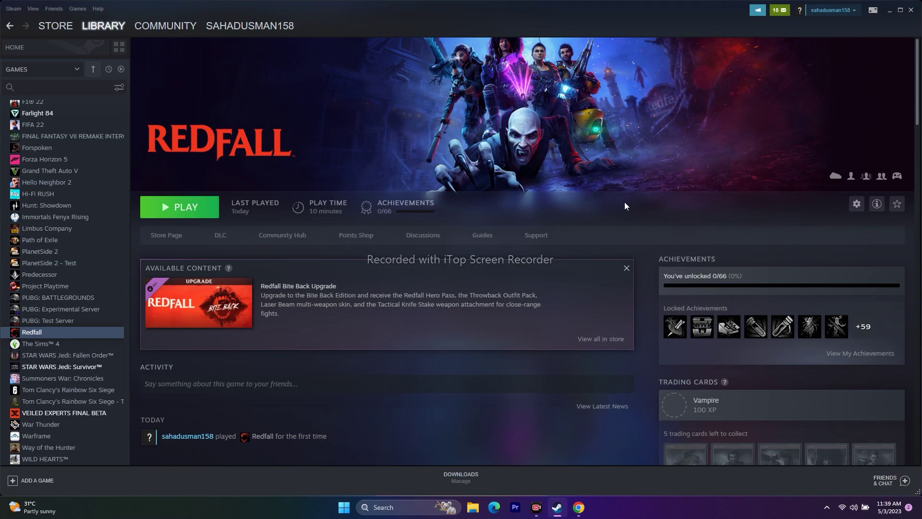
Step: Browse to Redfall's installation folder from its Local Files properties, view the Engine folder, and close both windows
right_click(49, 332)
left_click(82, 390)
left_click(287, 192)
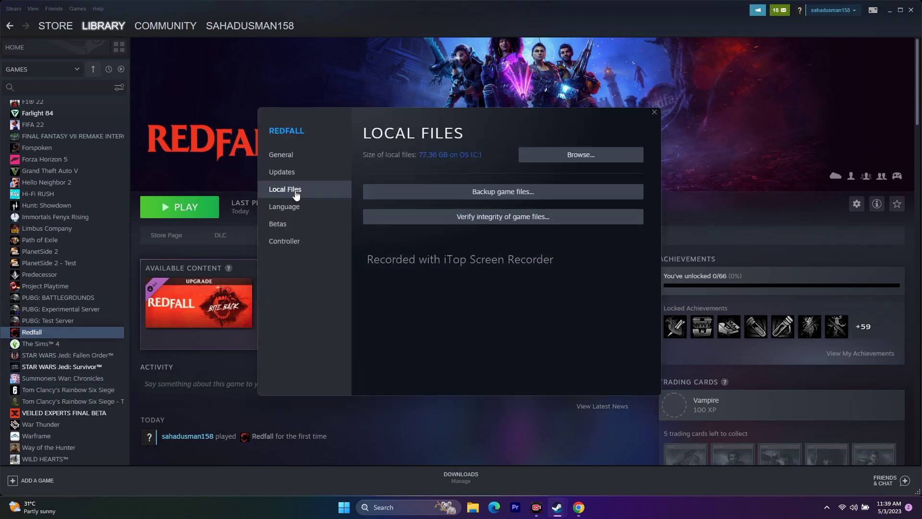
left_click(623, 157)
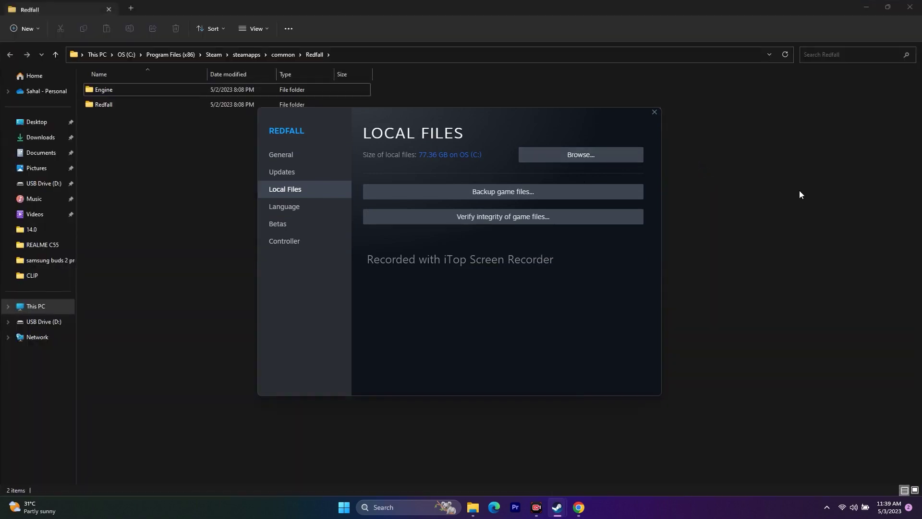
left_click(838, 184)
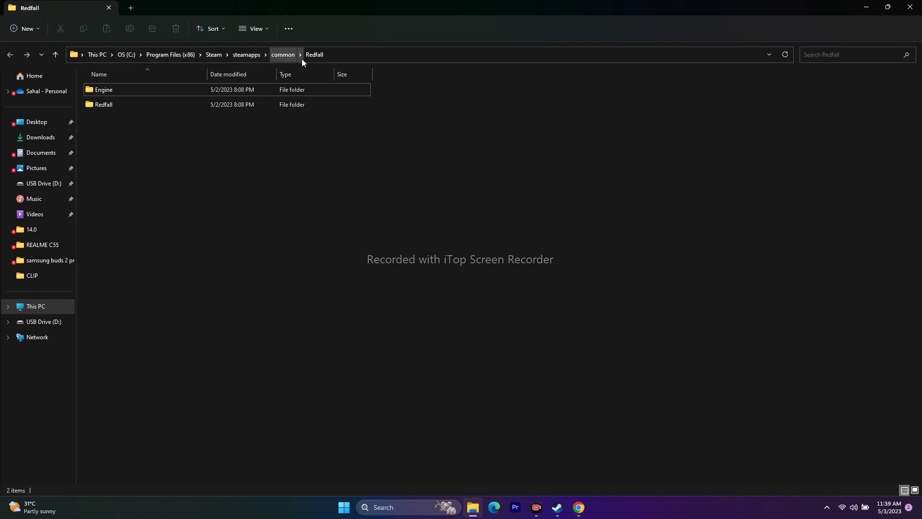
double_click(103, 90)
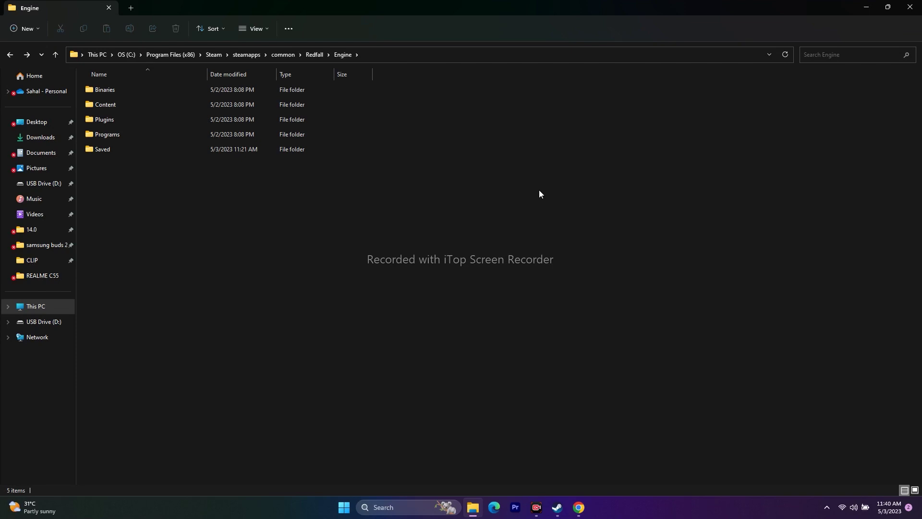
left_click(910, 7)
left_click(653, 113)
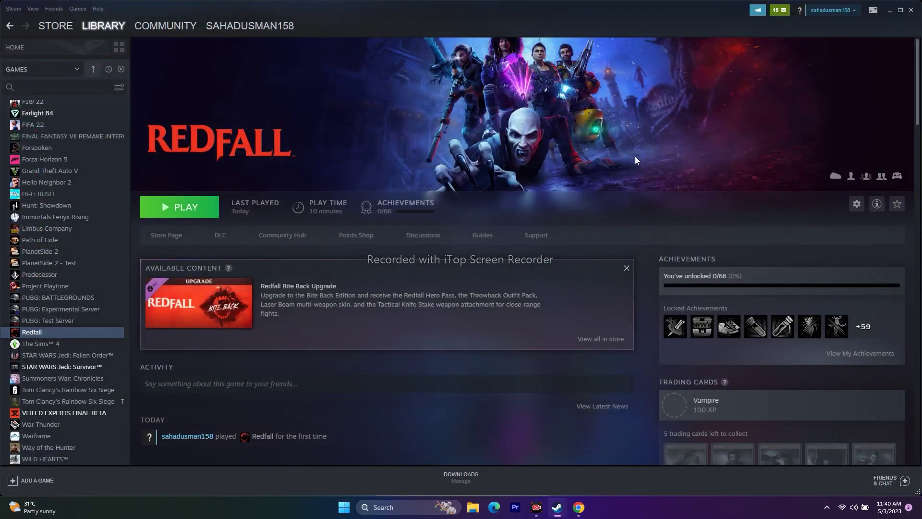
Step: Switch to File Explorer and show the drives under This PC, with Steam minimized
left_click(891, 15)
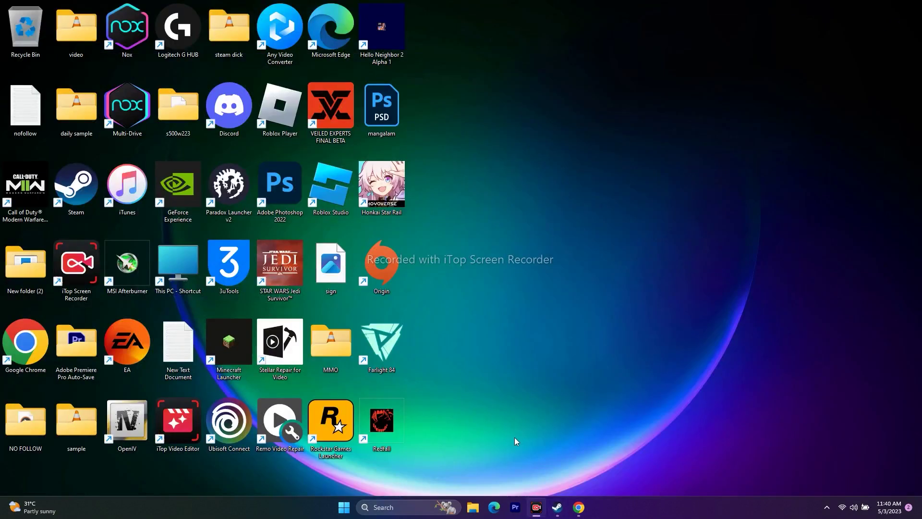
left_click(474, 507)
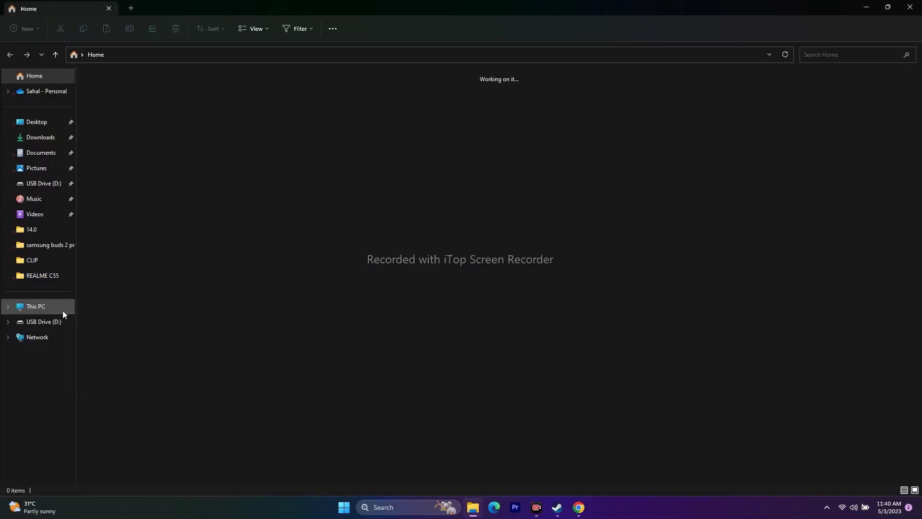
left_click(62, 311)
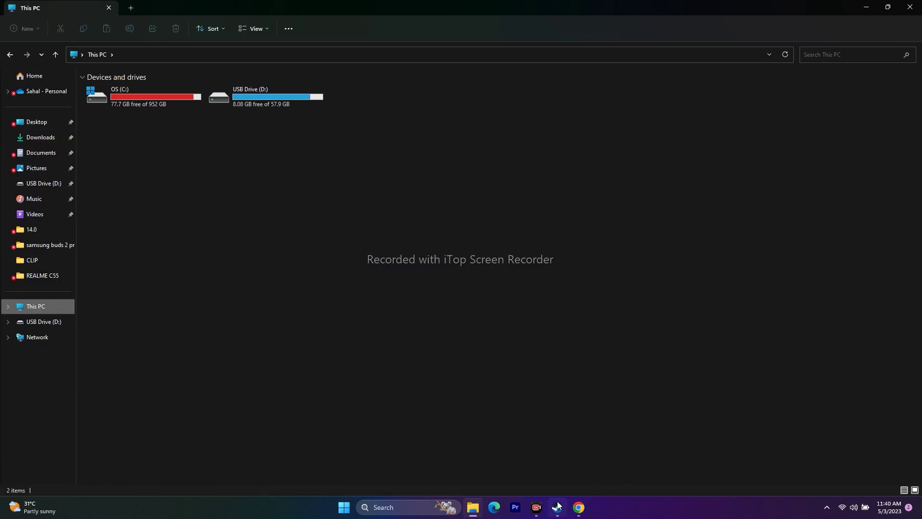
left_click(557, 507)
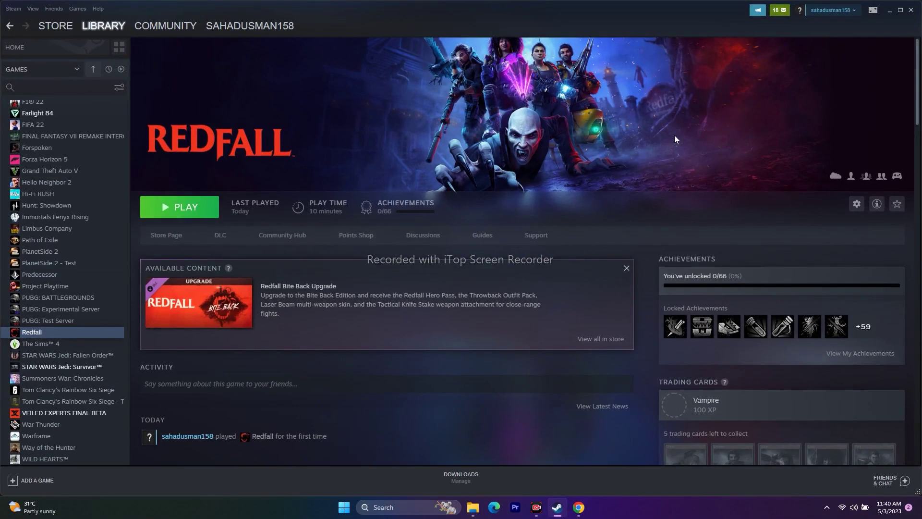
left_click(890, 11)
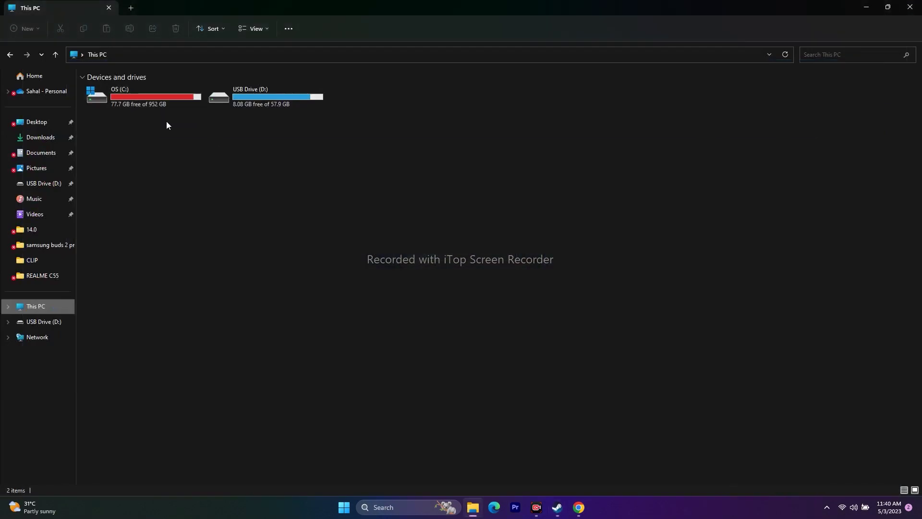
Step: Open the folder Program Files (x86) > Steam > steamapps > common on the OS (C:) drive
double_click(144, 97)
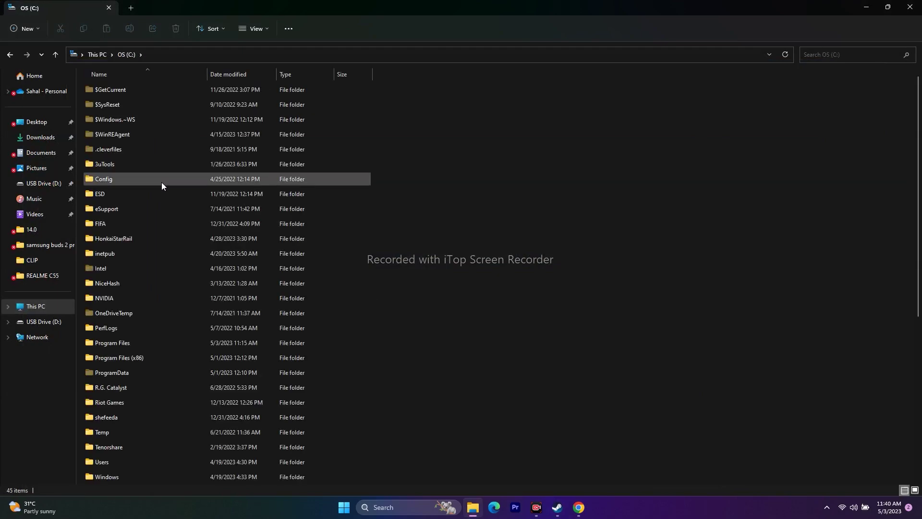
double_click(138, 358)
scroll(178, 187, "down", 12)
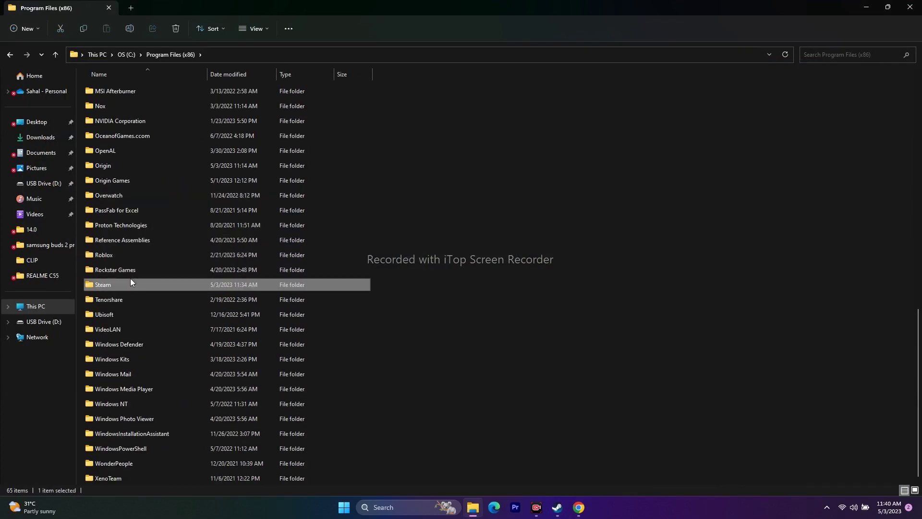
double_click(131, 281)
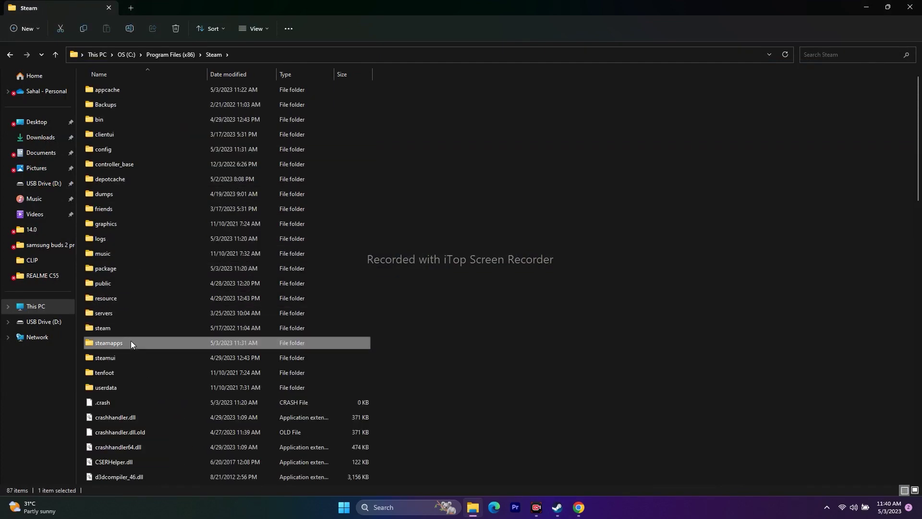
double_click(130, 342)
double_click(138, 90)
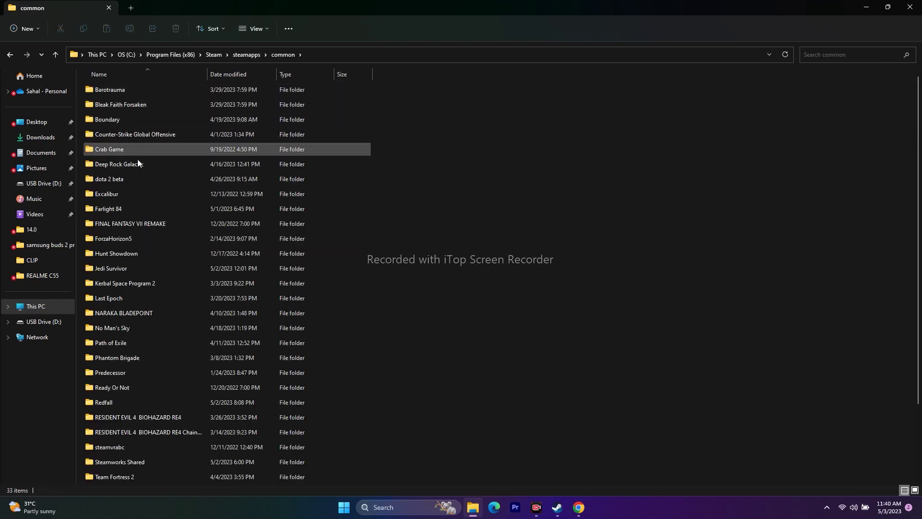
Step: Find the Redfall folder among the installed games, view its Engine subfolder, and close File Explorer
scroll(135, 277, "down", 1)
scroll(135, 281, "down", 1)
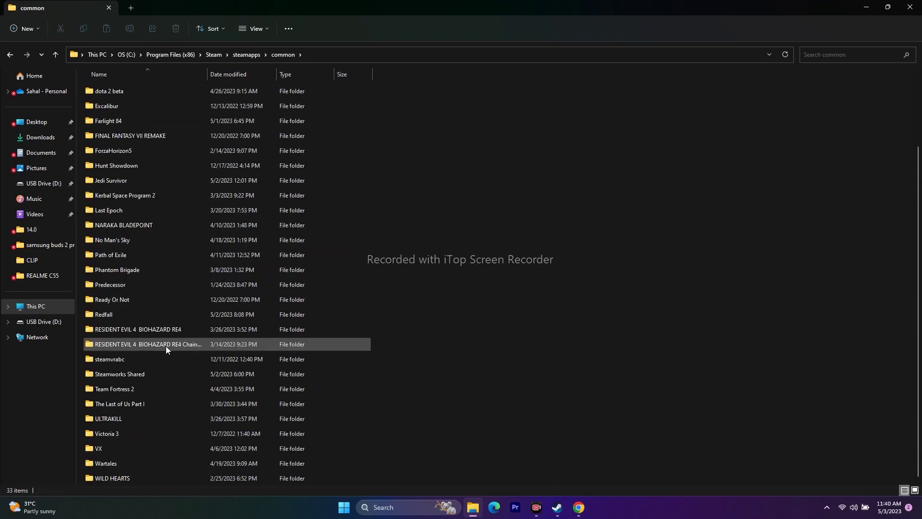
scroll(165, 347, "up", 2)
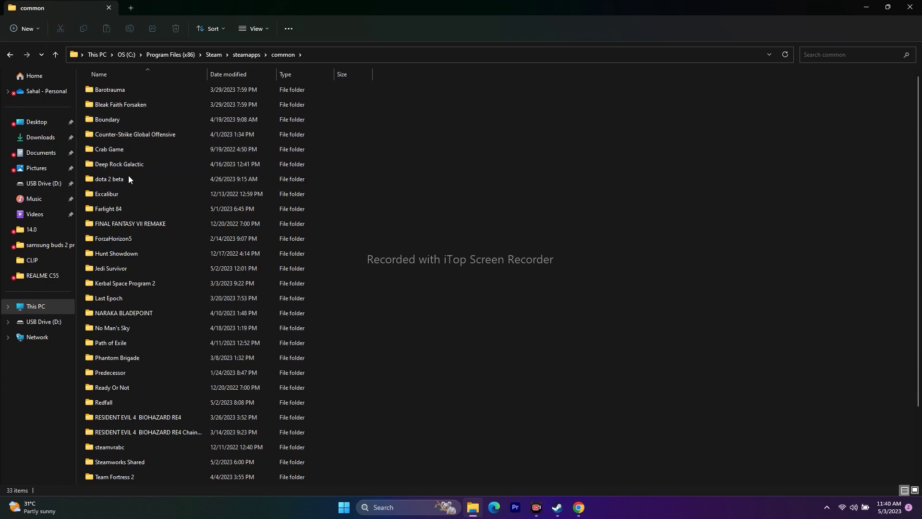
scroll(134, 235, "down", 1)
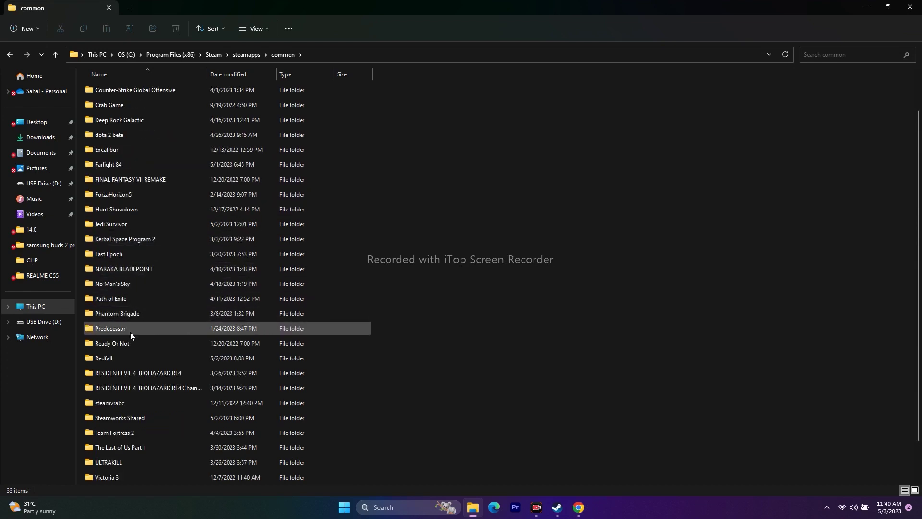
double_click(129, 358)
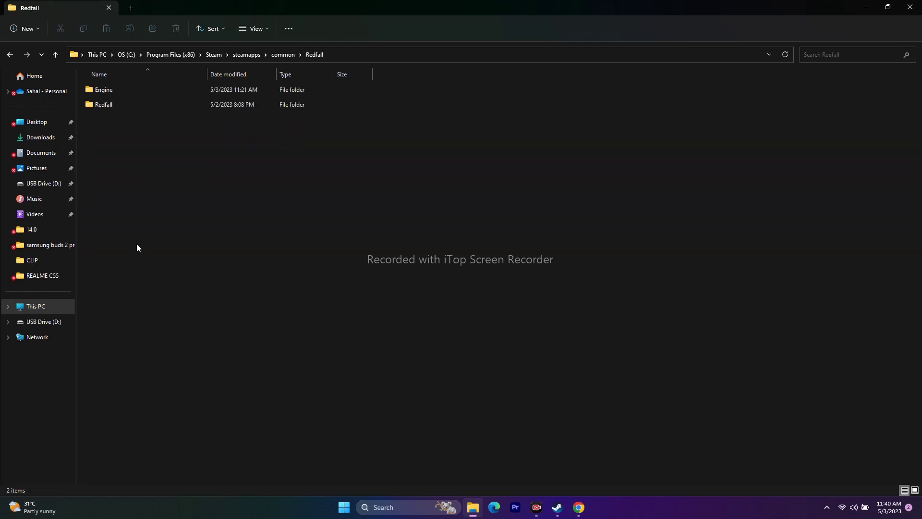
double_click(120, 90)
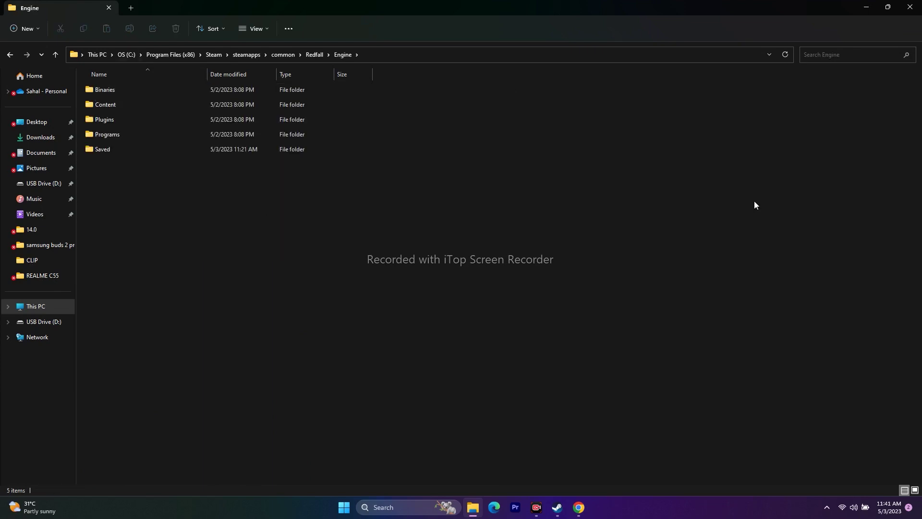
left_click(911, 6)
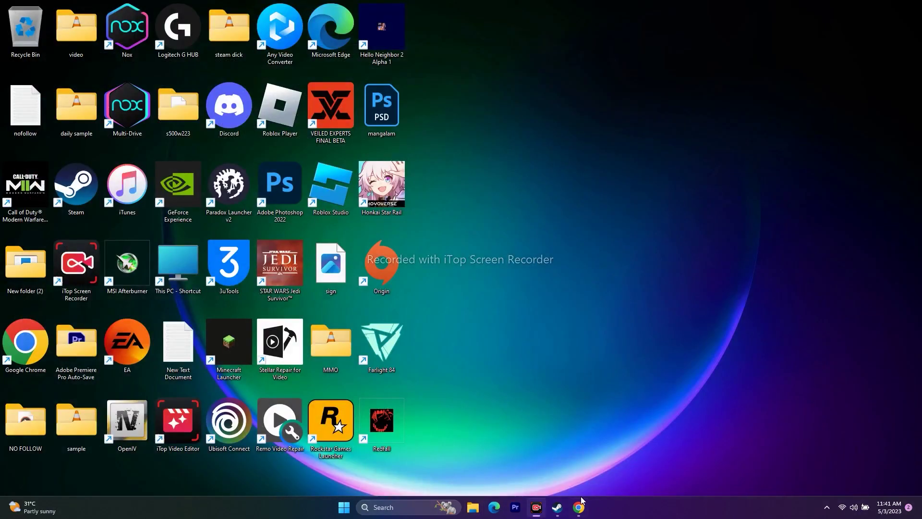
Step: Switch back to Steam, review the Local Files options in Redfall's properties, and close them
left_click(557, 507)
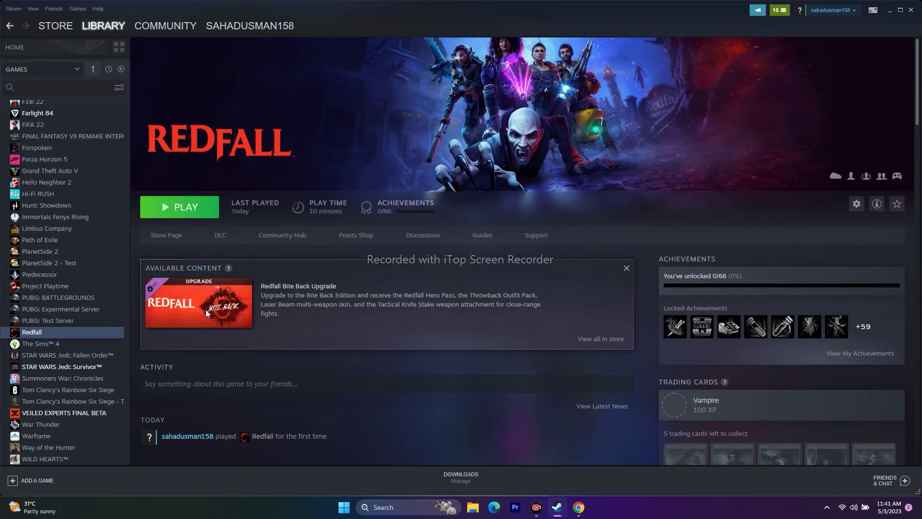
right_click(62, 331)
left_click(82, 393)
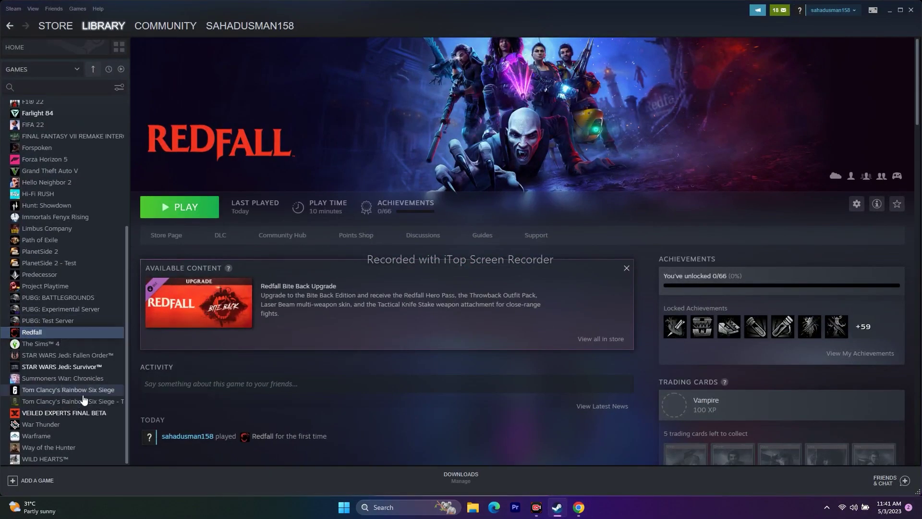
left_click(312, 191)
left_click(653, 112)
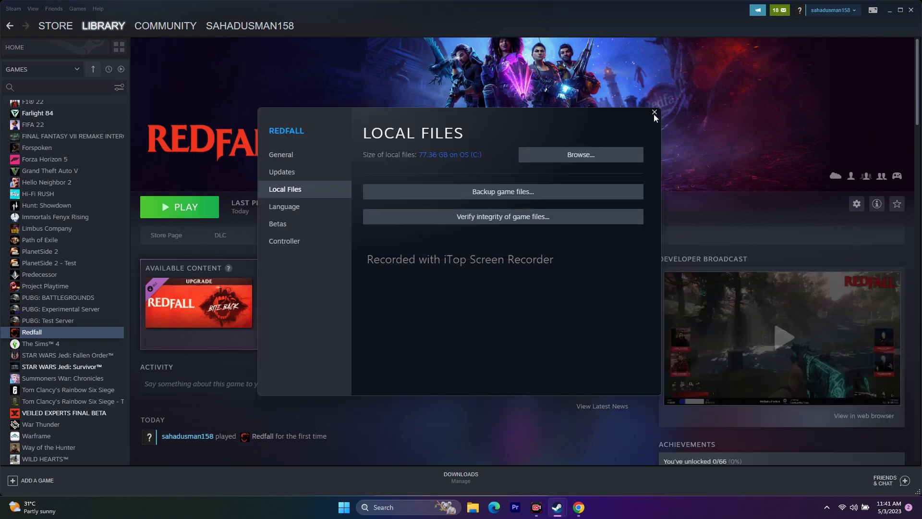
Step: Browse Redfall's local files from its Steam properties and select the Redfall application in the Redfall > Binaries > Win64 folder
right_click(55, 331)
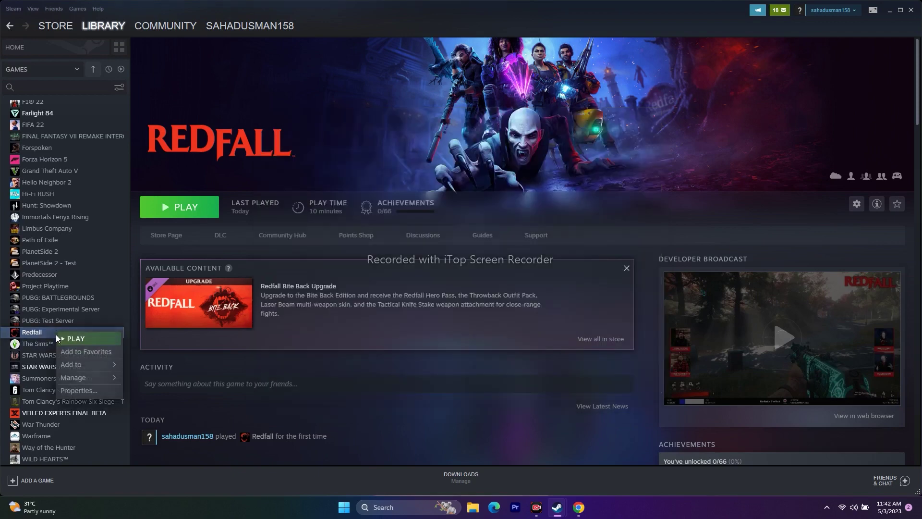
left_click(65, 389)
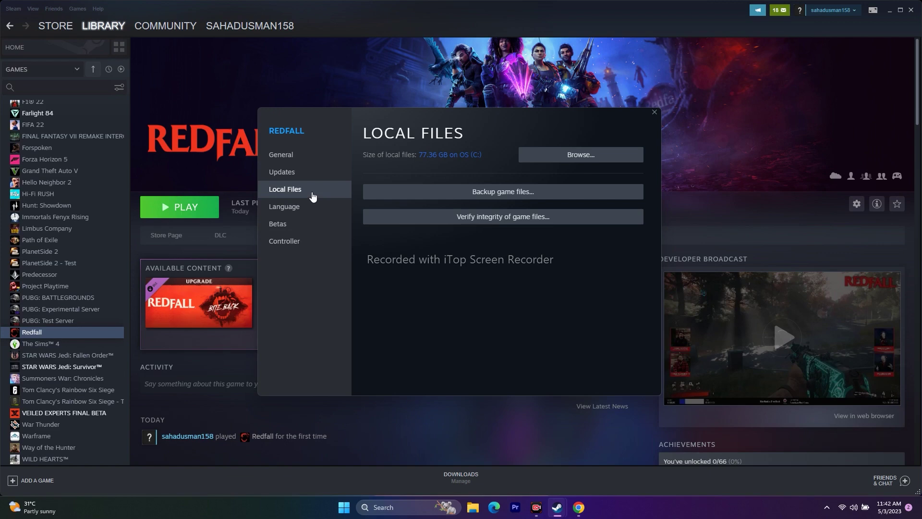
left_click(595, 158)
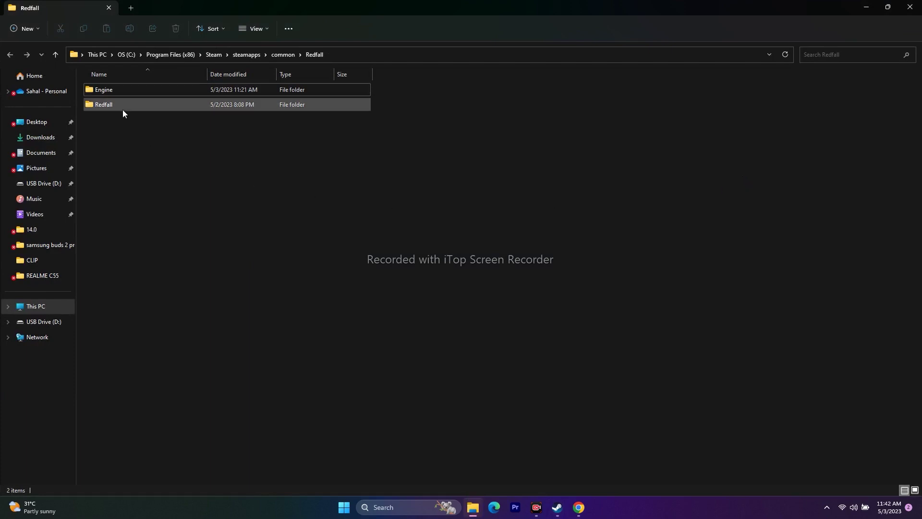
double_click(109, 105)
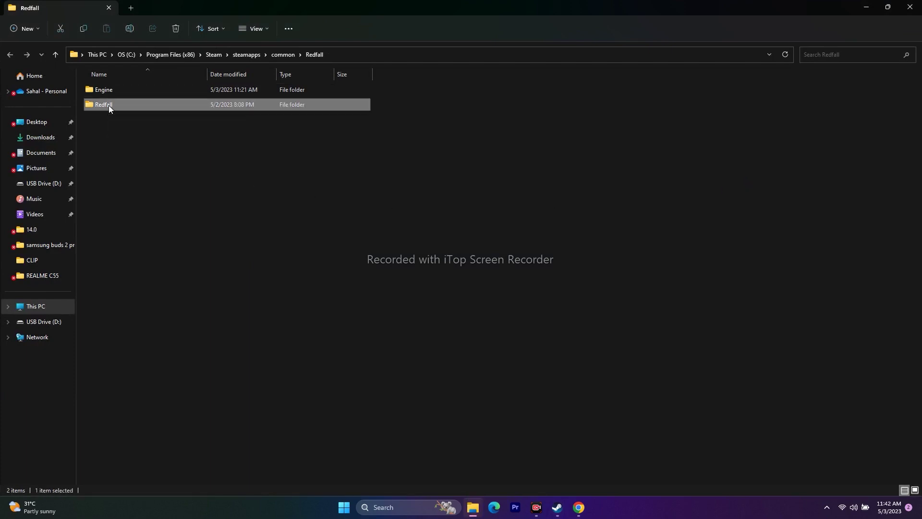
double_click(102, 91)
double_click(116, 93)
left_click(108, 109)
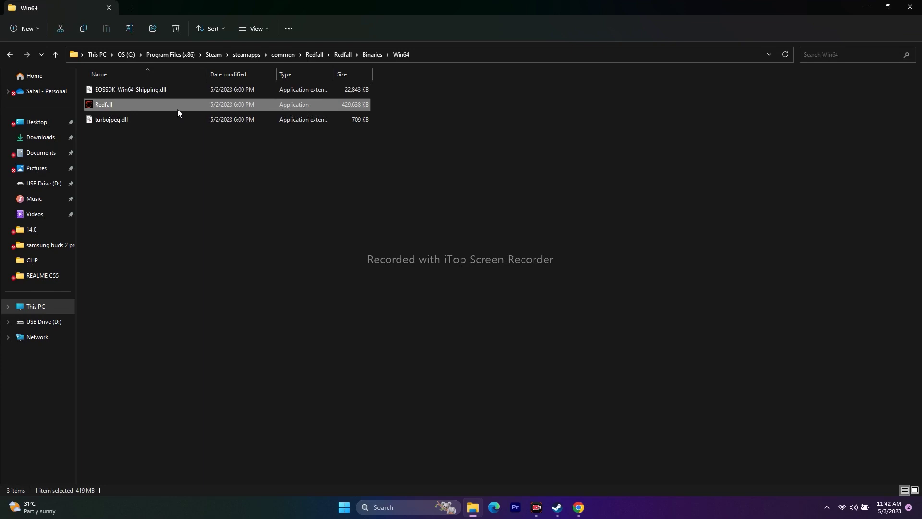
Step: Set the Redfall application to run as an administrator in its compatibility properties and apply the change
right_click(119, 107)
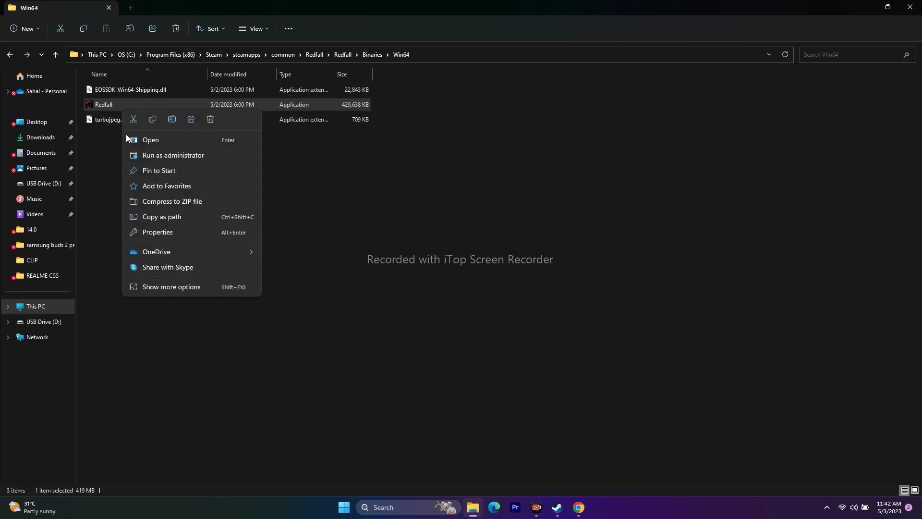
left_click(166, 290)
left_click(201, 283)
left_click(212, 250)
left_click_drag(256, 234, 509, 83)
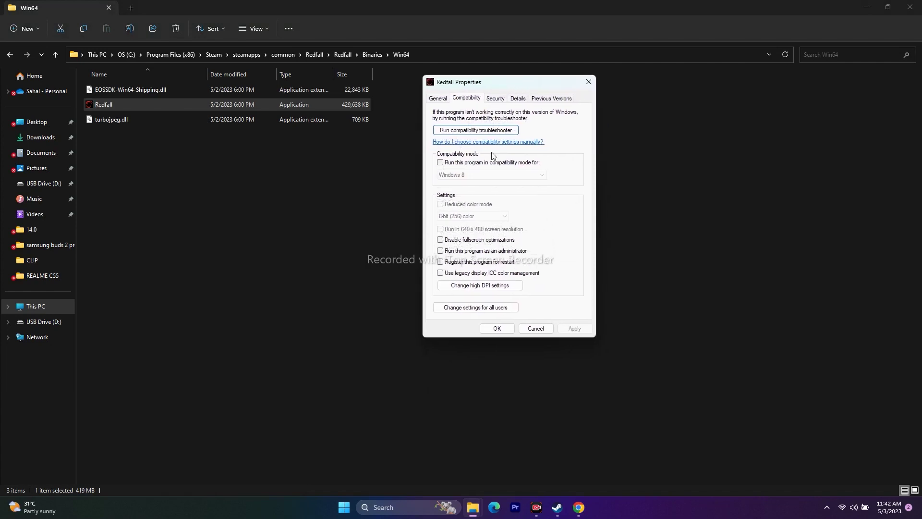
left_click(440, 251)
left_click(569, 327)
left_click(504, 328)
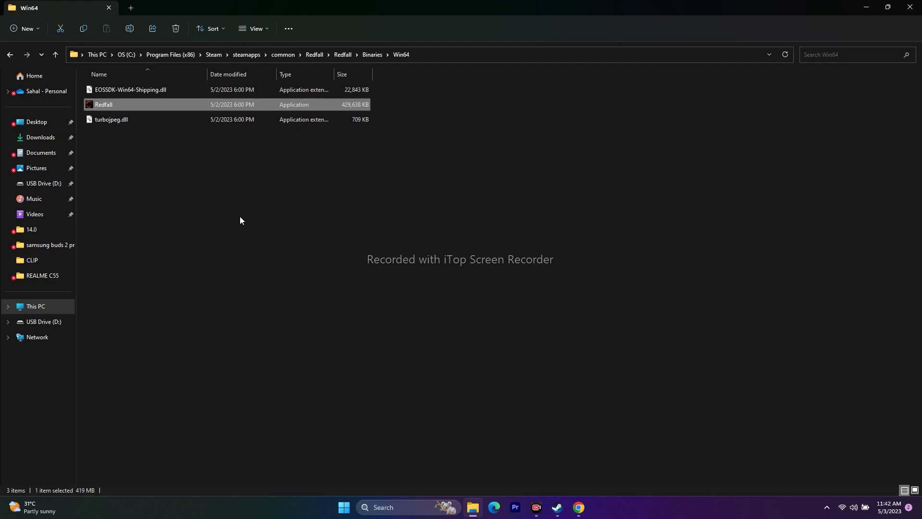
Step: Reopen the Redfall application's compatibility properties and apply compatibility mode for Windows 7
right_click(101, 104)
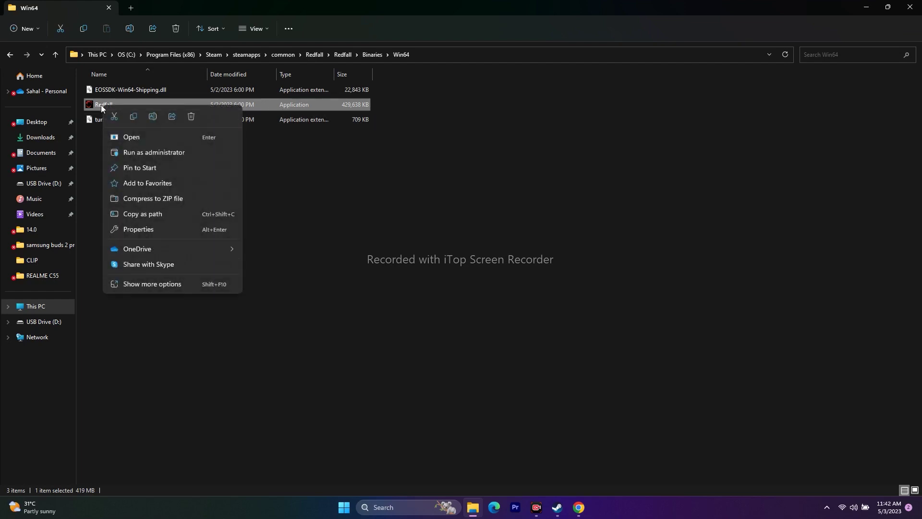
left_click(120, 289)
left_click(160, 281)
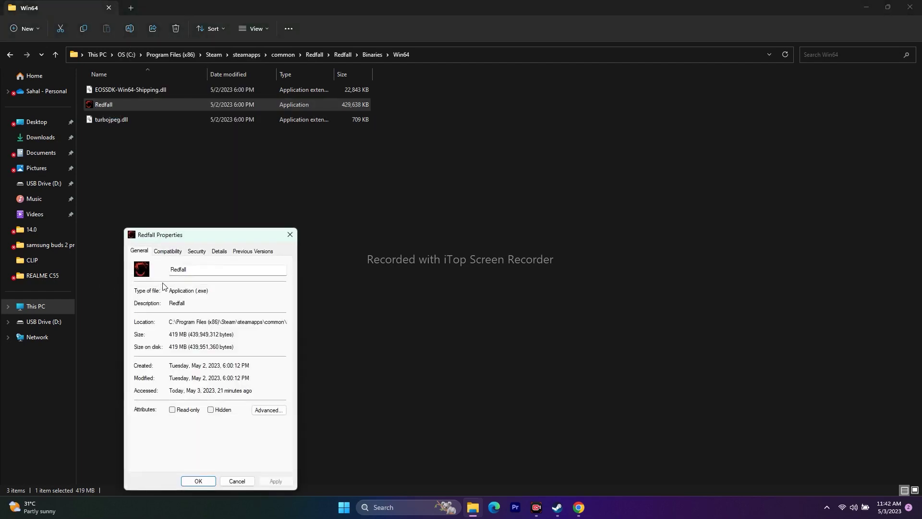
left_click(178, 251)
left_click_drag(211, 236, 507, 80)
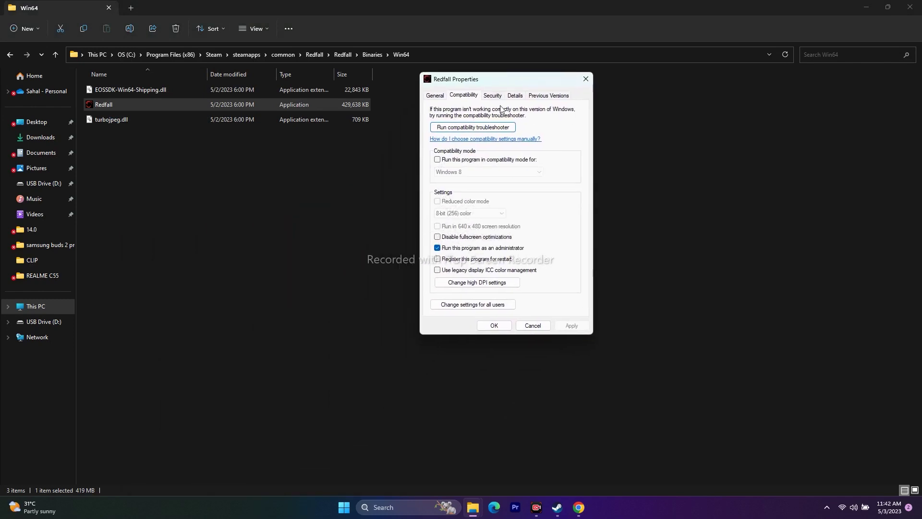
left_click(437, 161)
left_click(473, 171)
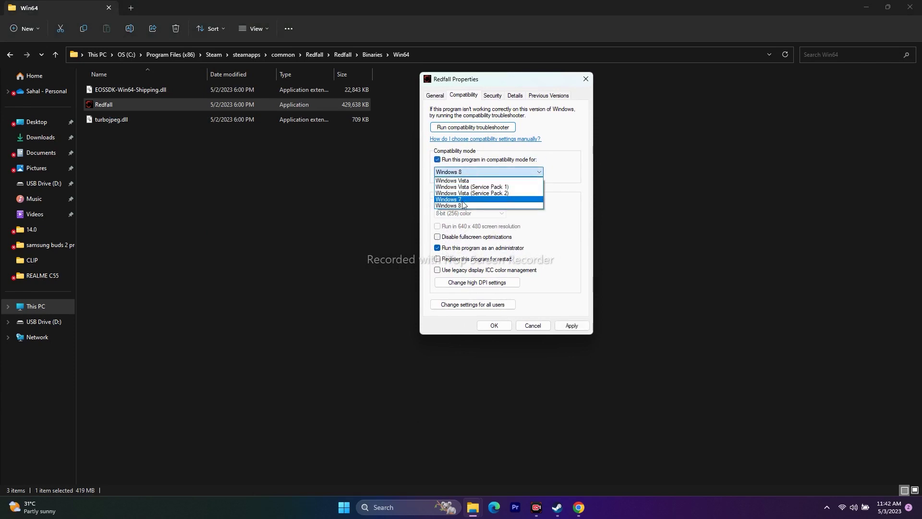
left_click(463, 200)
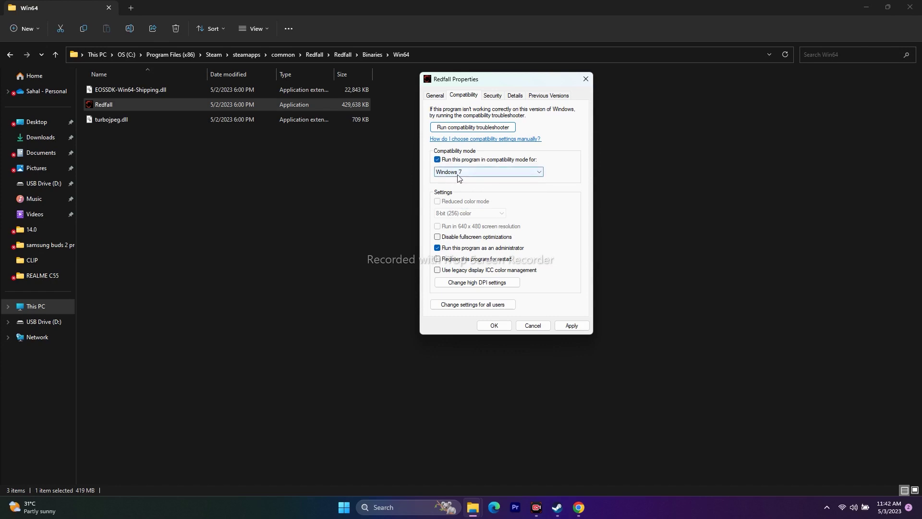
left_click(570, 327)
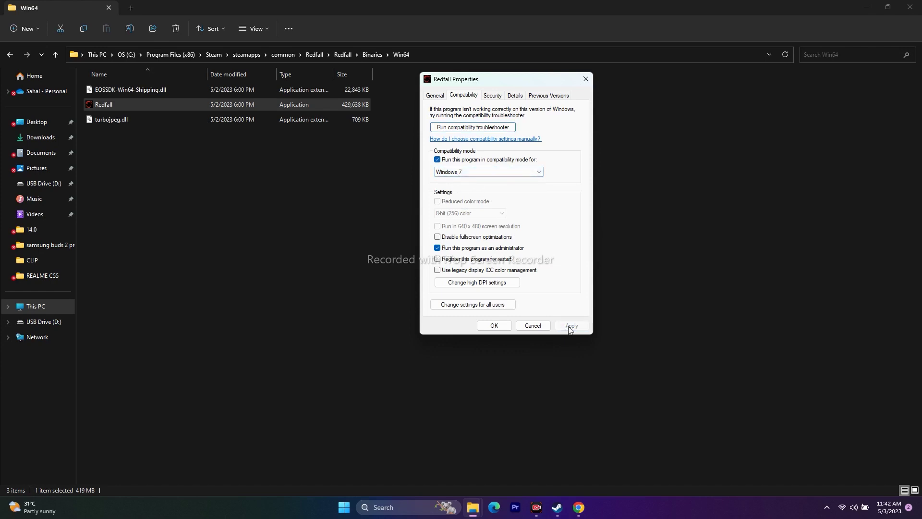
Step: Switch the Redfall application's compatibility mode to Windows 8 and save the properties
left_click(463, 173)
left_click(460, 204)
left_click(506, 327)
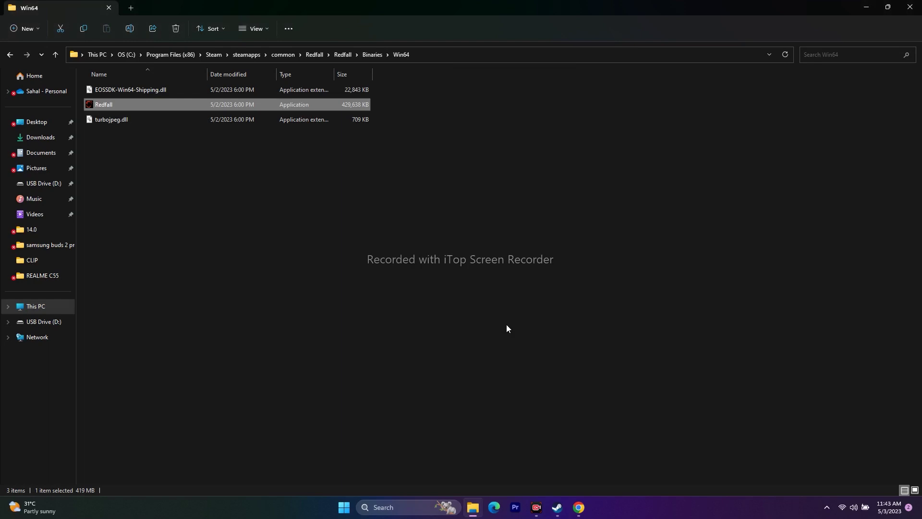
Step: Turn off compatibility mode in the Redfall application's properties and apply the change
right_click(116, 104)
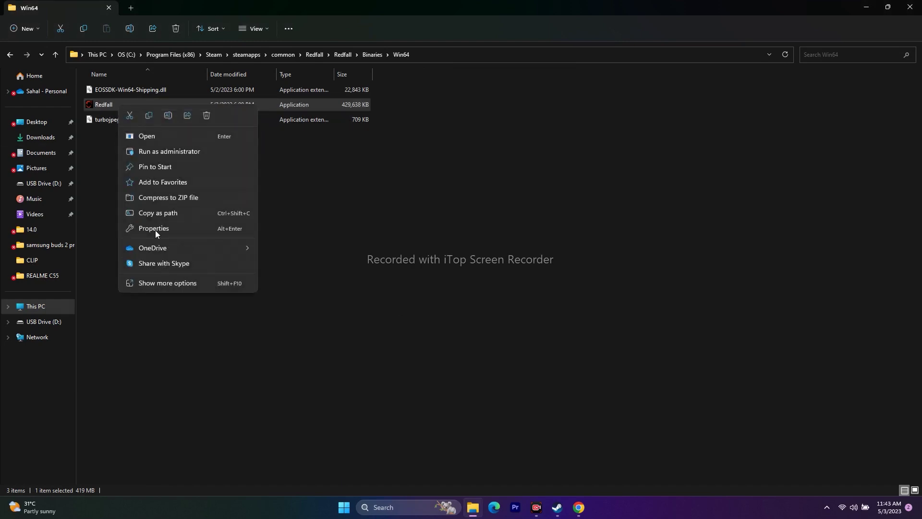
left_click(159, 286)
left_click(203, 278)
left_click(206, 250)
left_click_drag(264, 238, 620, 91)
left_click(540, 167)
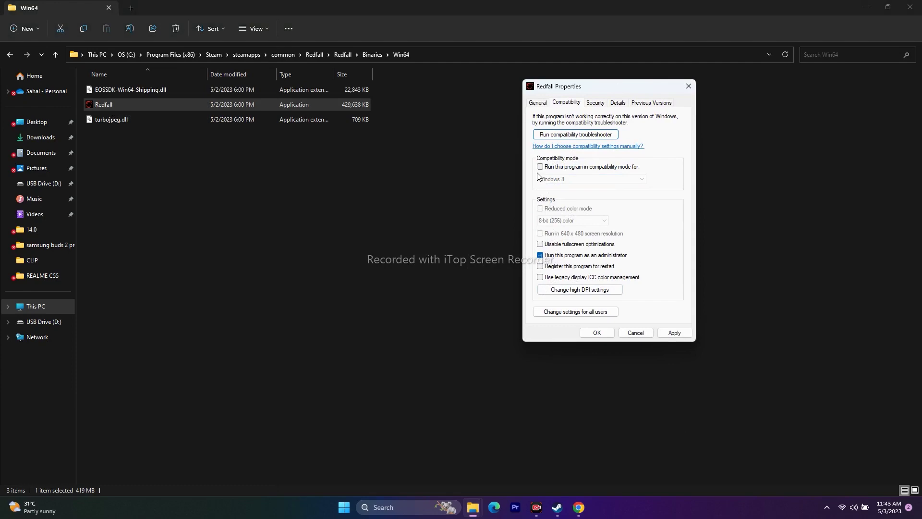
left_click(671, 333)
left_click(597, 333)
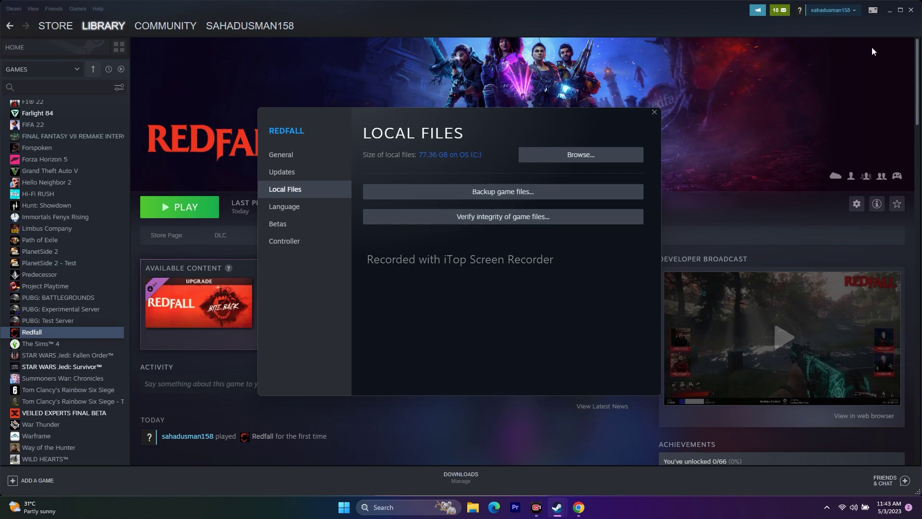
Step: Minimize Steam, open Language & region in Windows Settings, and view the languages available to install without adding one
left_click(889, 13)
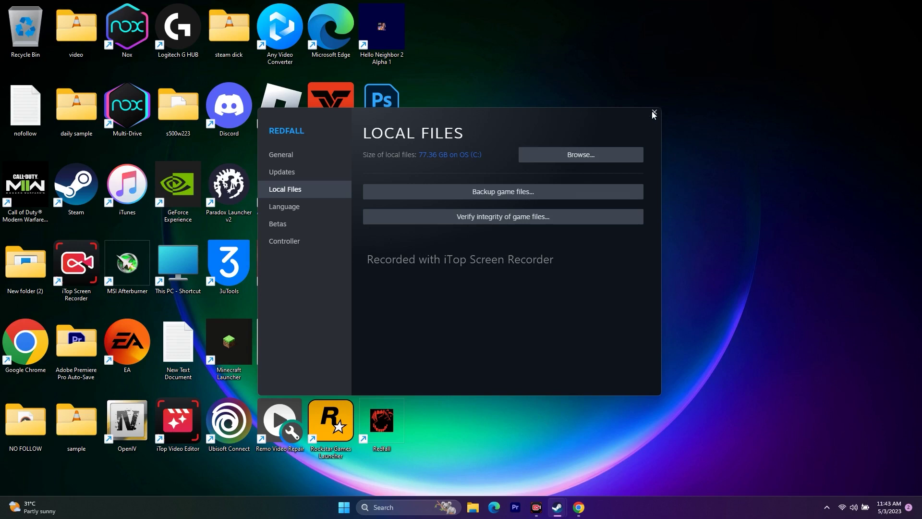
left_click(395, 507)
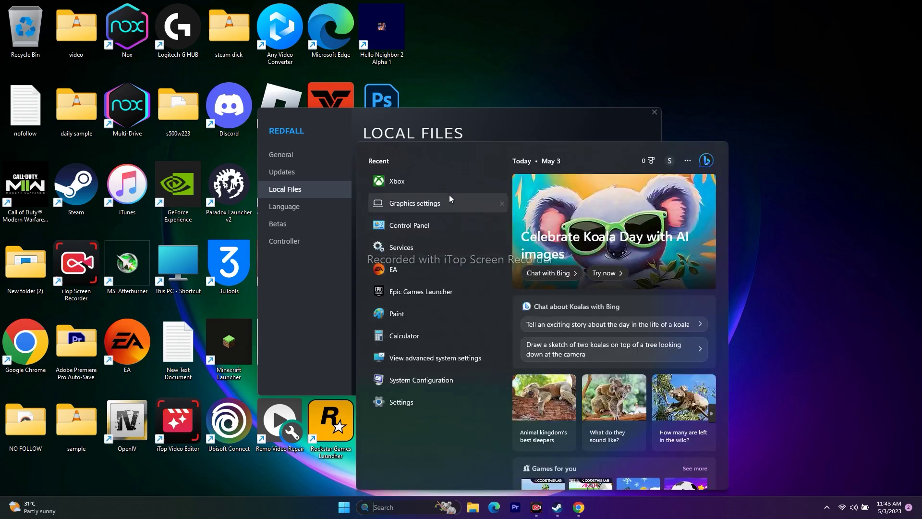
left_click(402, 402)
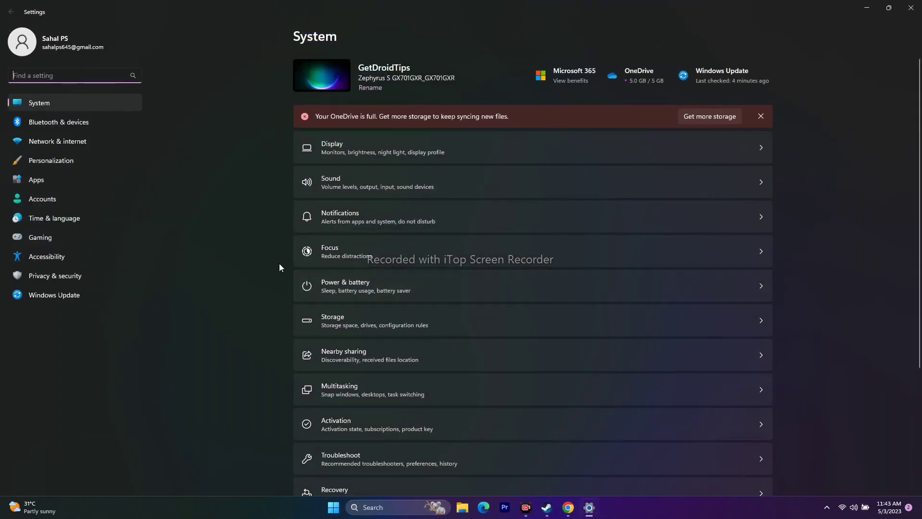
left_click(71, 223)
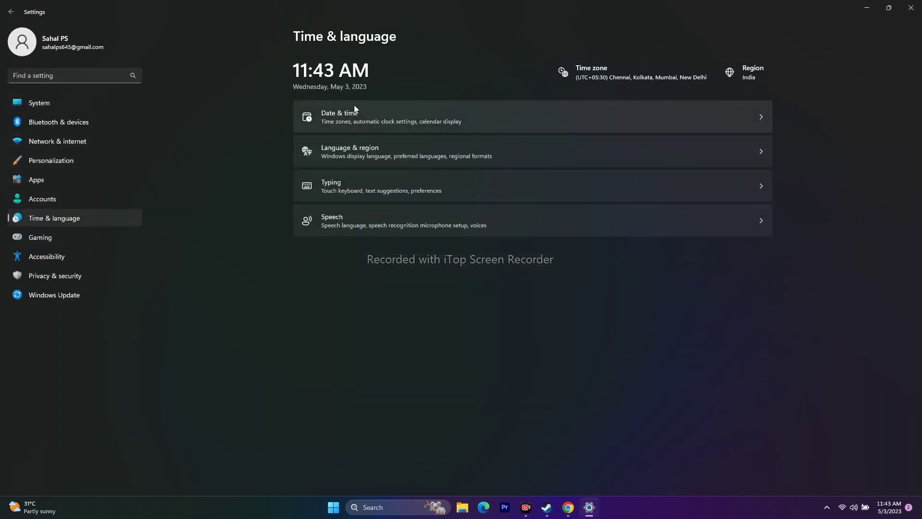
left_click(333, 152)
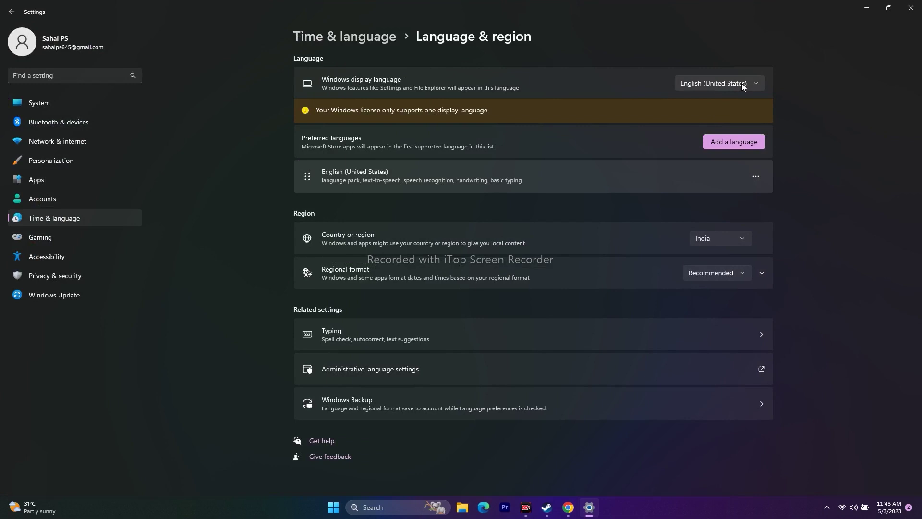
left_click(733, 142)
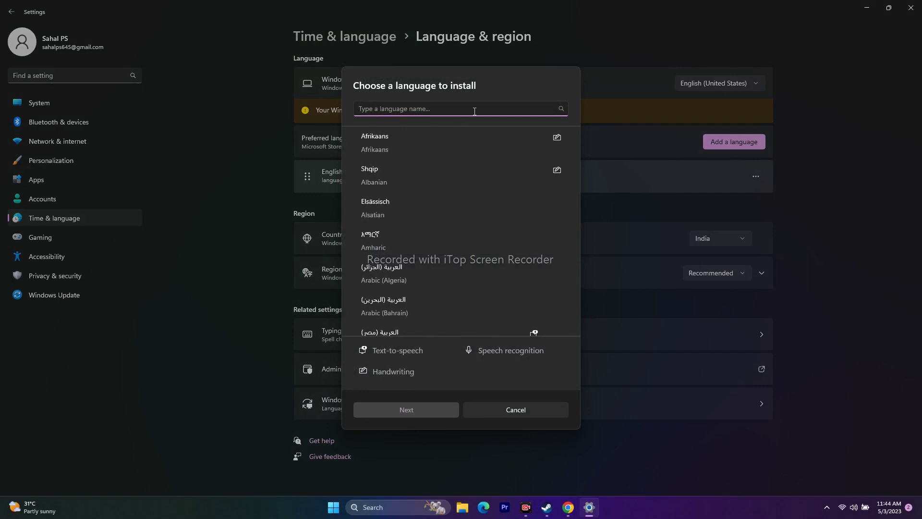
left_click(518, 410)
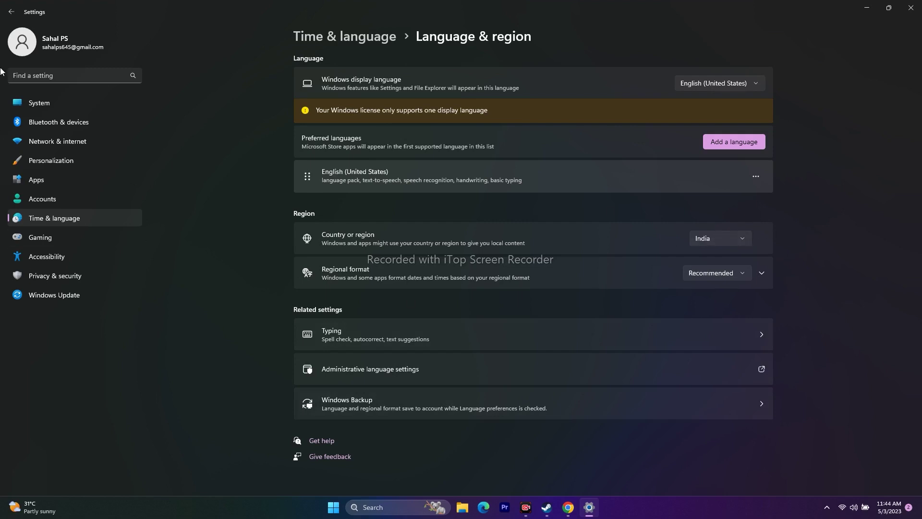
Step: Review the automatic time and time zone options under Date & time, and close Windows Settings
left_click(7, 15)
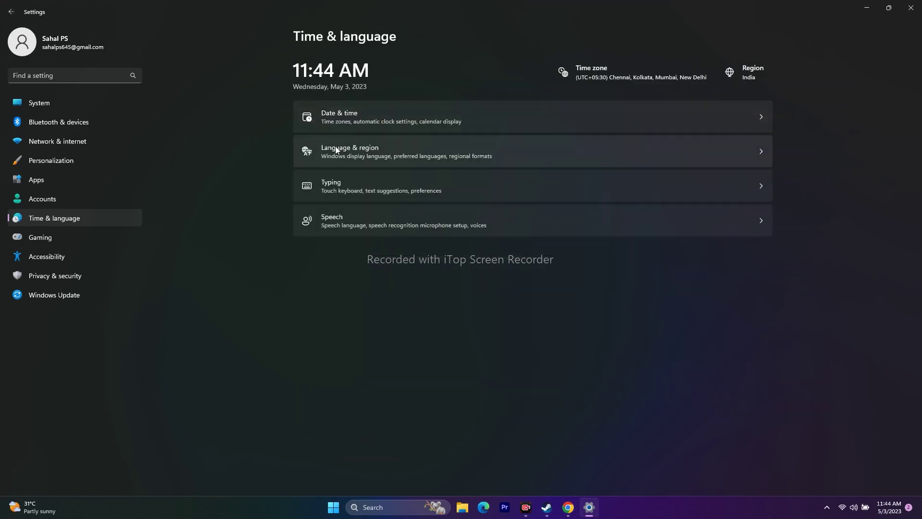
left_click(339, 121)
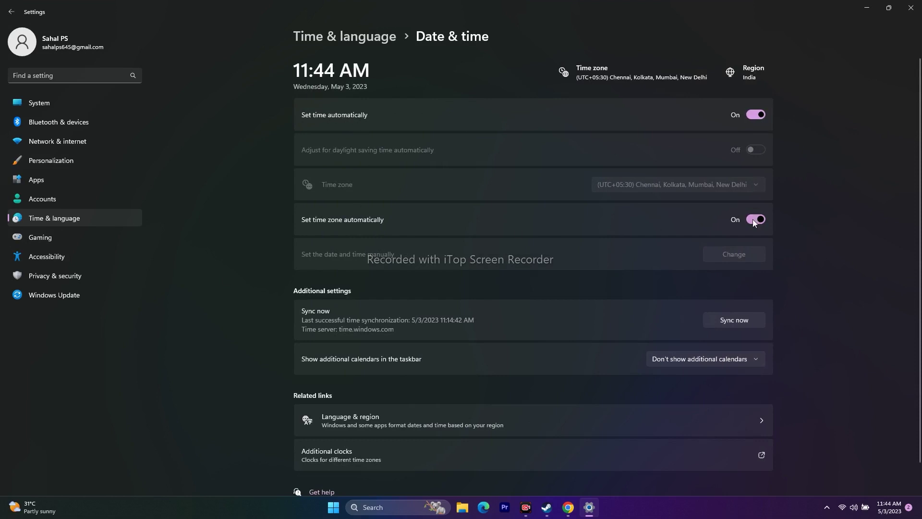
left_click(911, 8)
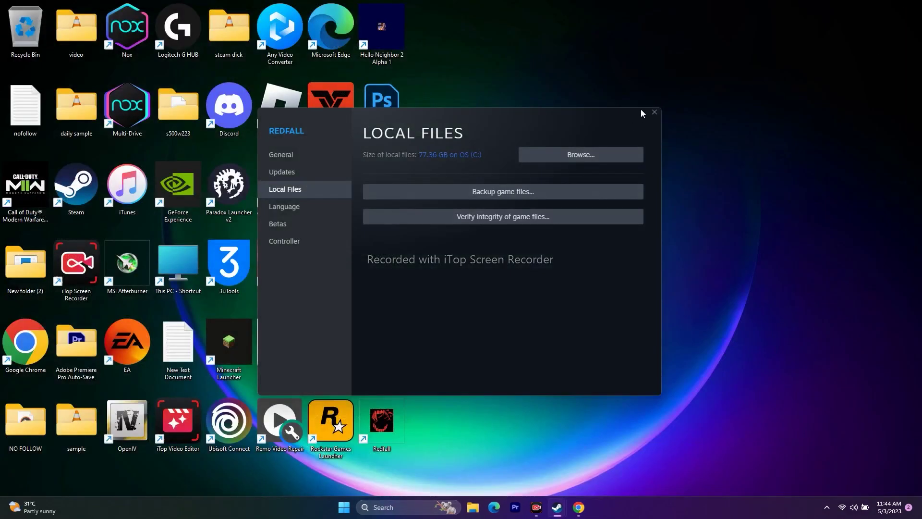
Step: Switch to Steam to view Redfall's library page, and minimize the window again
left_click(557, 512)
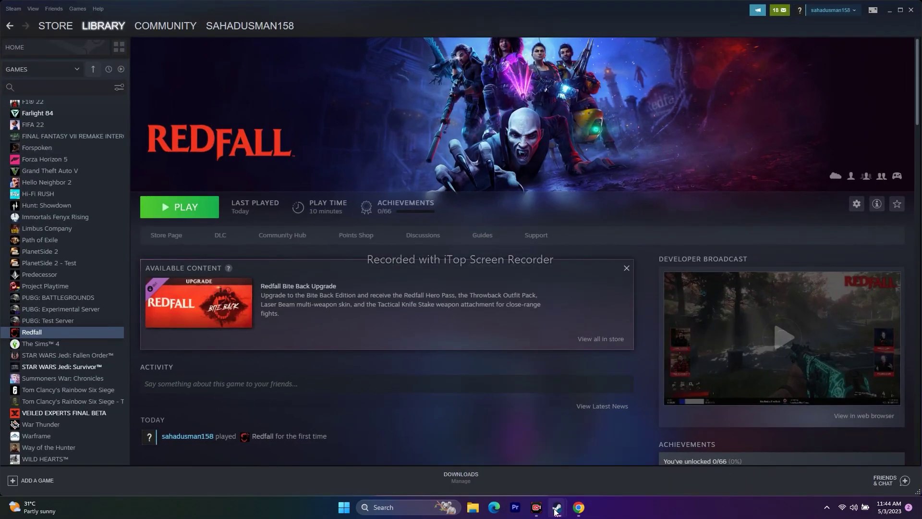
left_click(642, 424)
left_click(889, 11)
Step: Look through the game folders in Documents in File Explorer, close it, and switch back to Steam
left_click(473, 507)
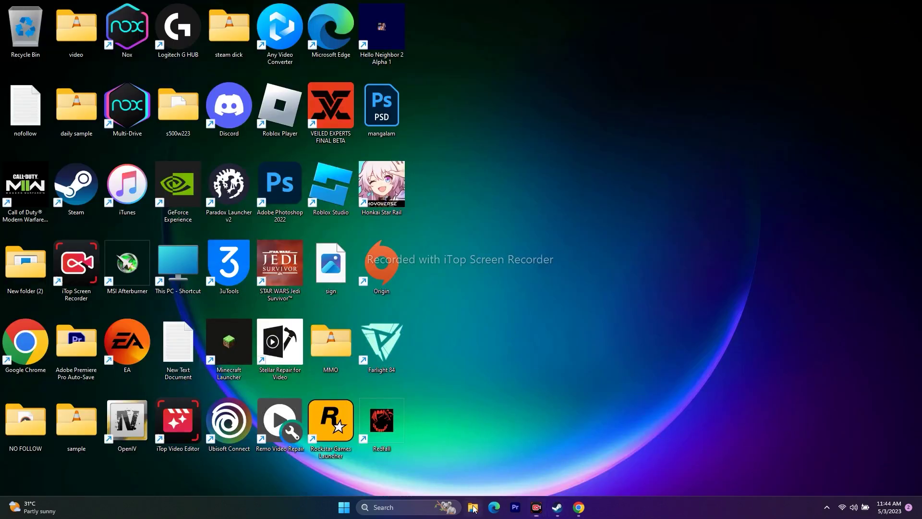
left_click(57, 309)
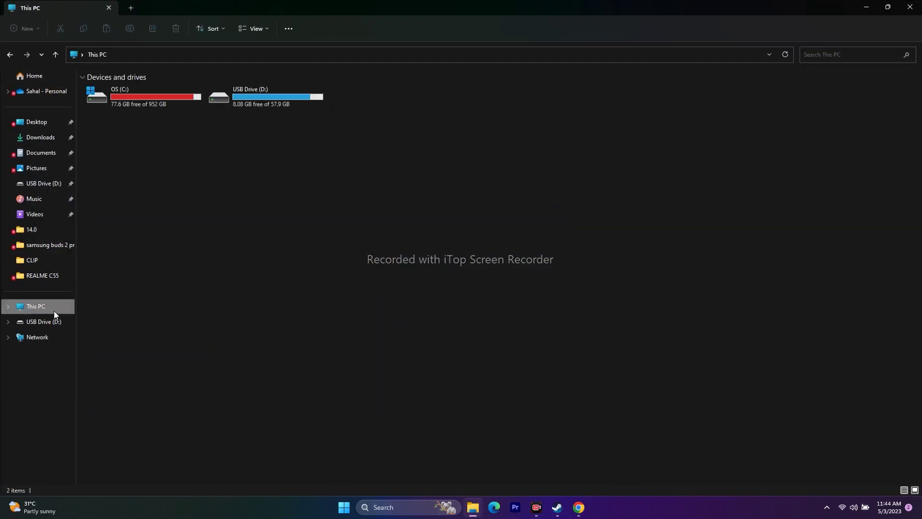
left_click(51, 152)
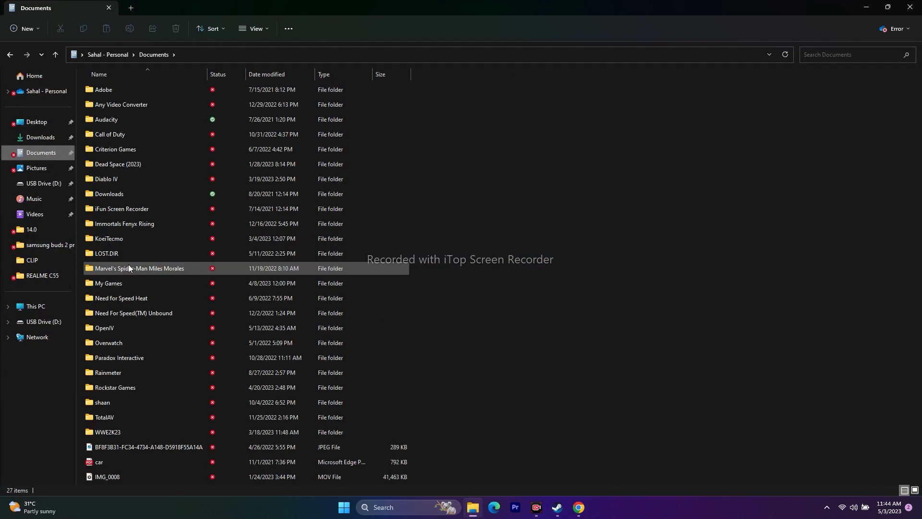
mouse_move(129, 267)
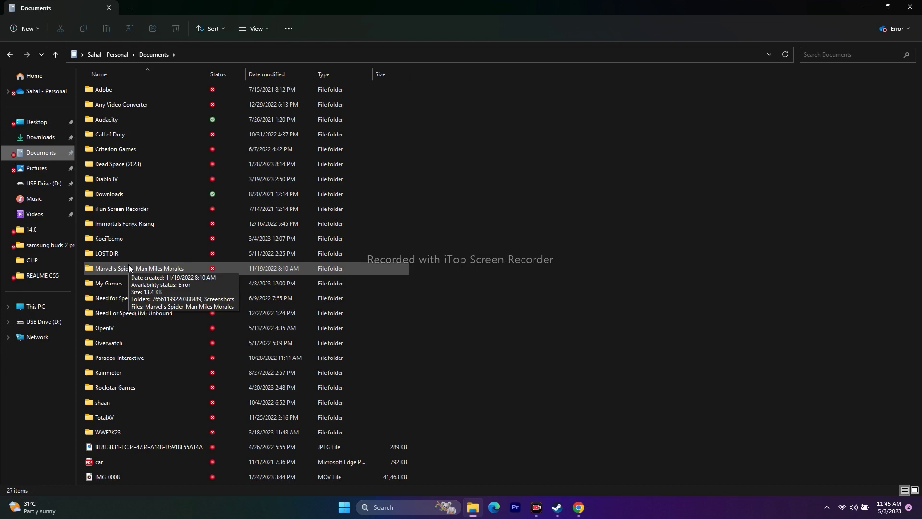
left_click(913, 6)
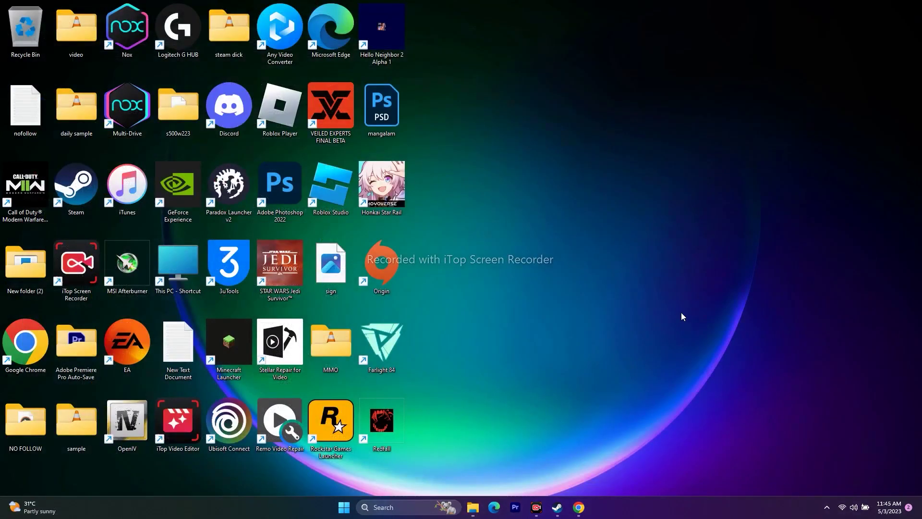
left_click(557, 507)
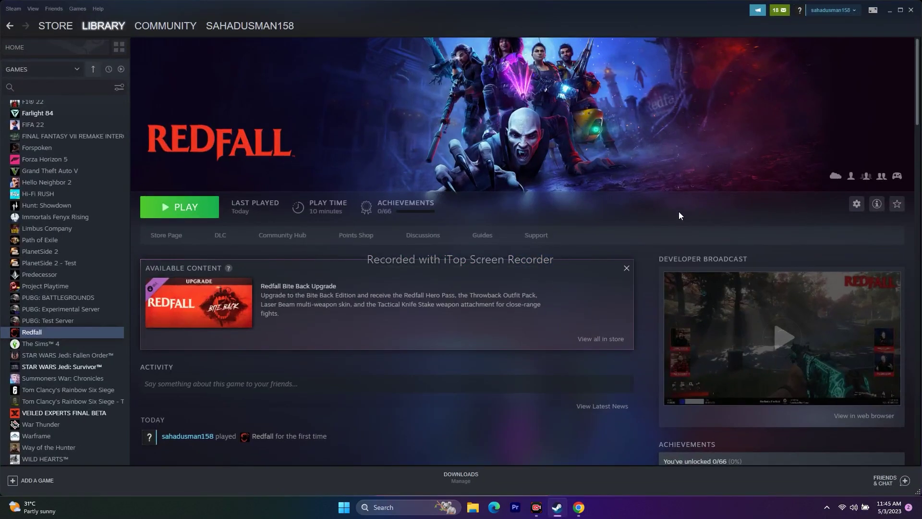
Step: Open the Windows Defender Firewall allowed apps list from Control Panel and look for Redfall's entry
left_click(889, 11)
left_click(414, 506)
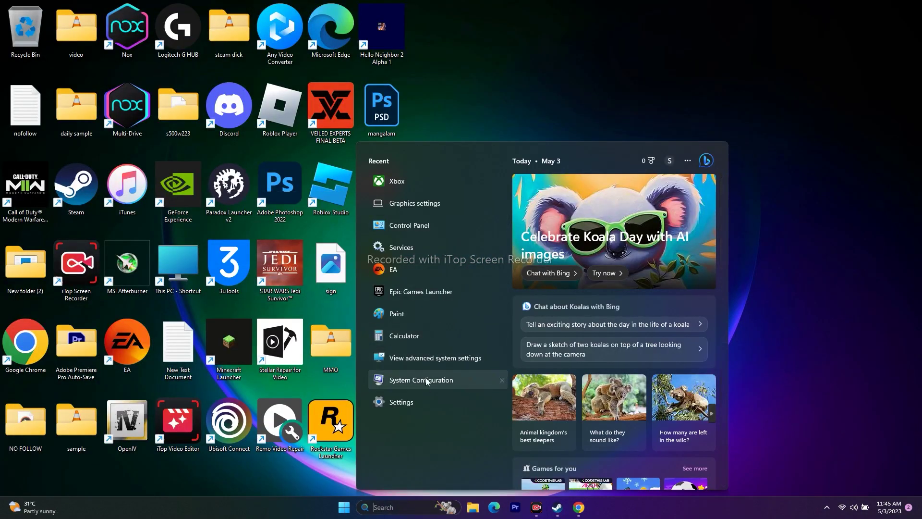
left_click(415, 226)
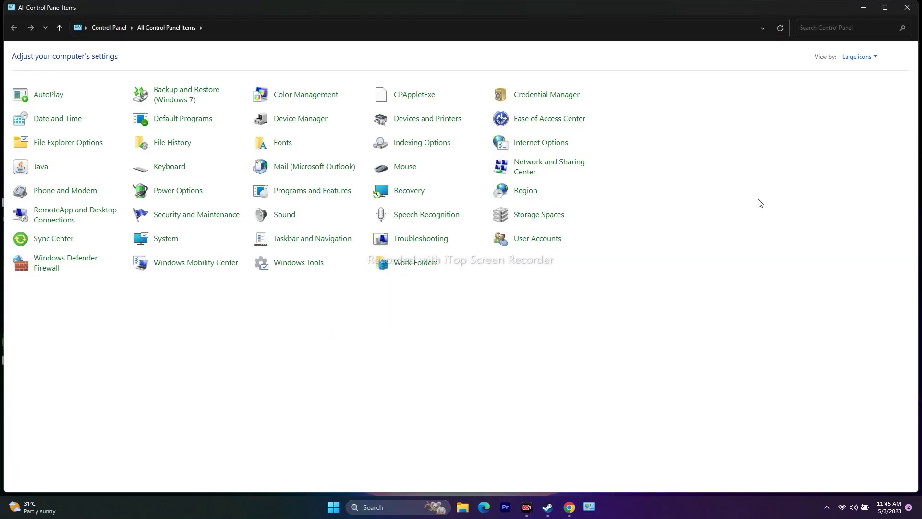
left_click(57, 260)
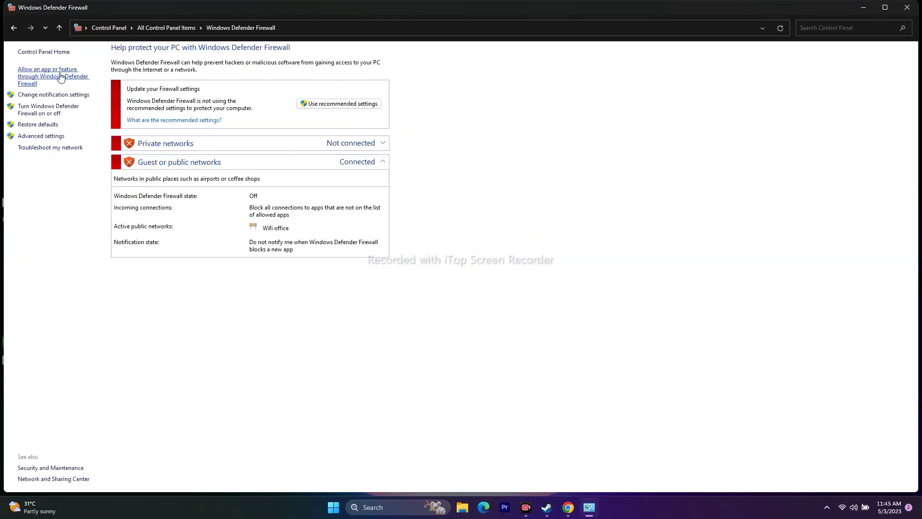
left_click(60, 77)
scroll(406, 167, "down", 12)
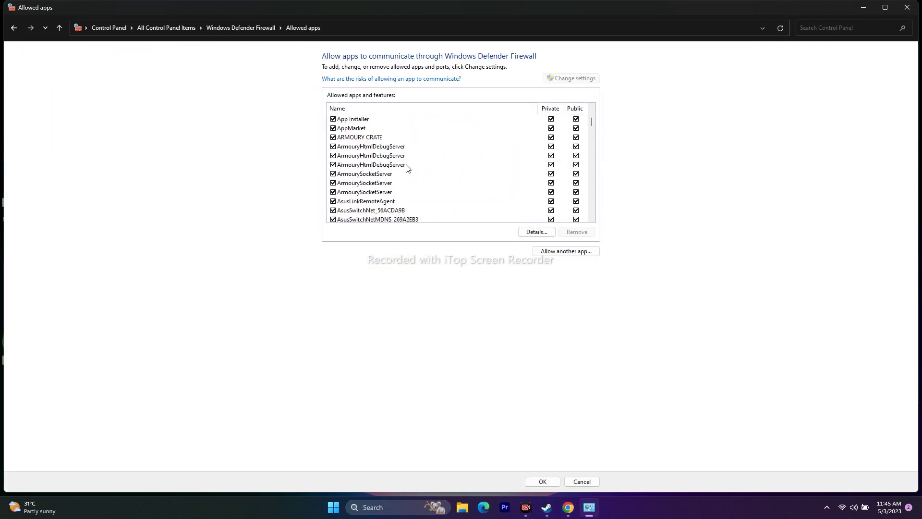
scroll(406, 167, "down", 15)
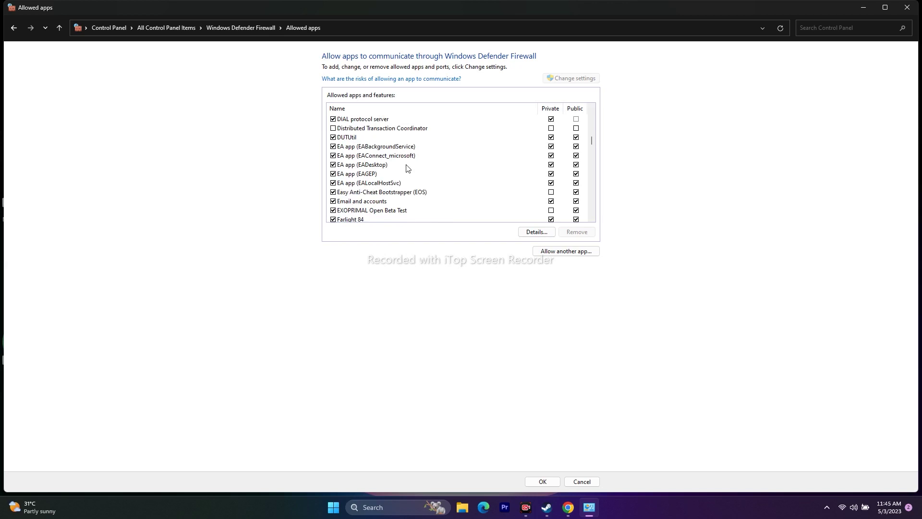
scroll(404, 169, "down", 15)
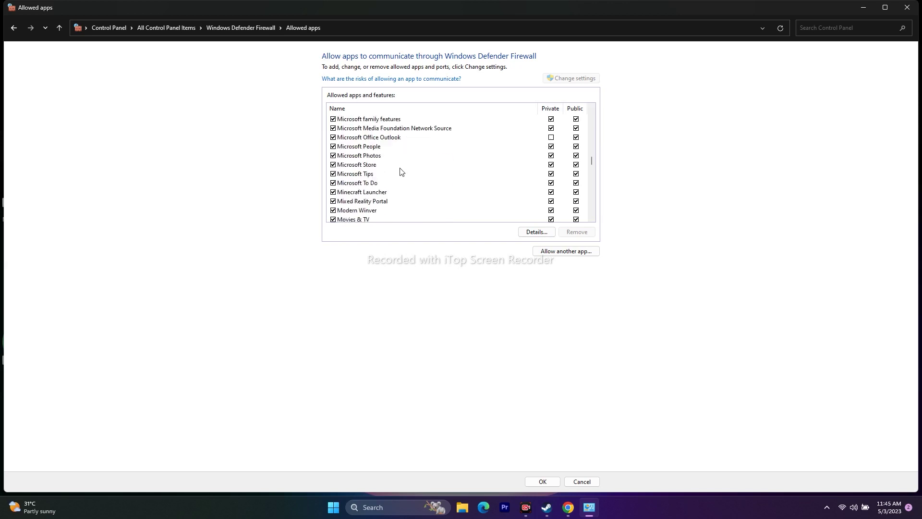
scroll(402, 171, "down", 2)
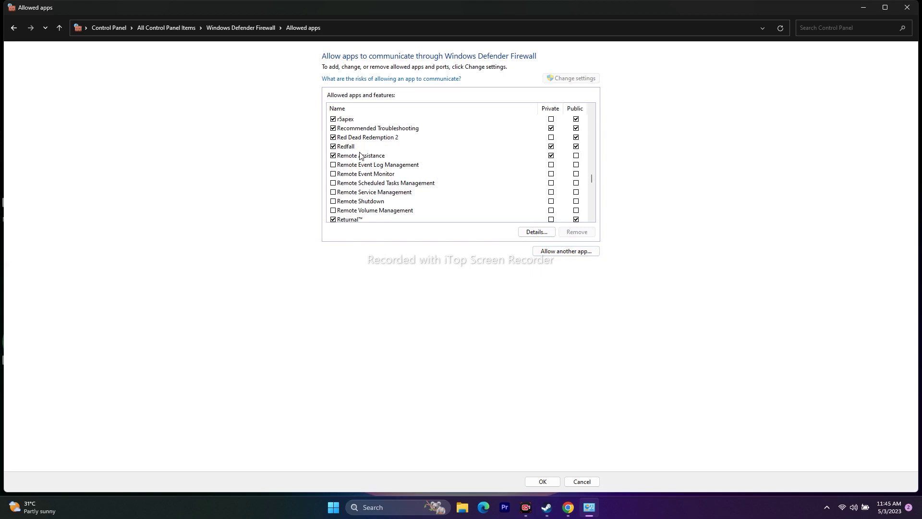
Step: Start allowing another app through the firewall and browse to C:\Program Files (x86)\Steam\steamapps\common
left_click(565, 251)
left_click(545, 298)
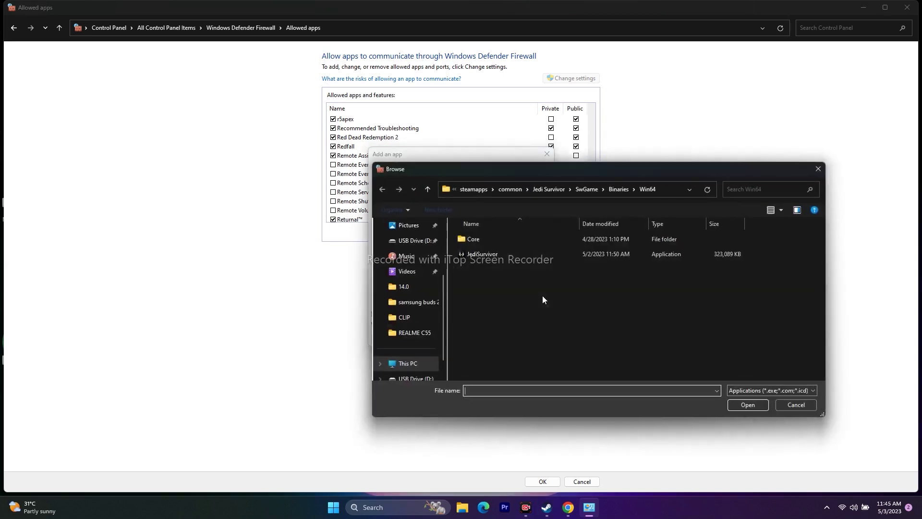
left_click(414, 336)
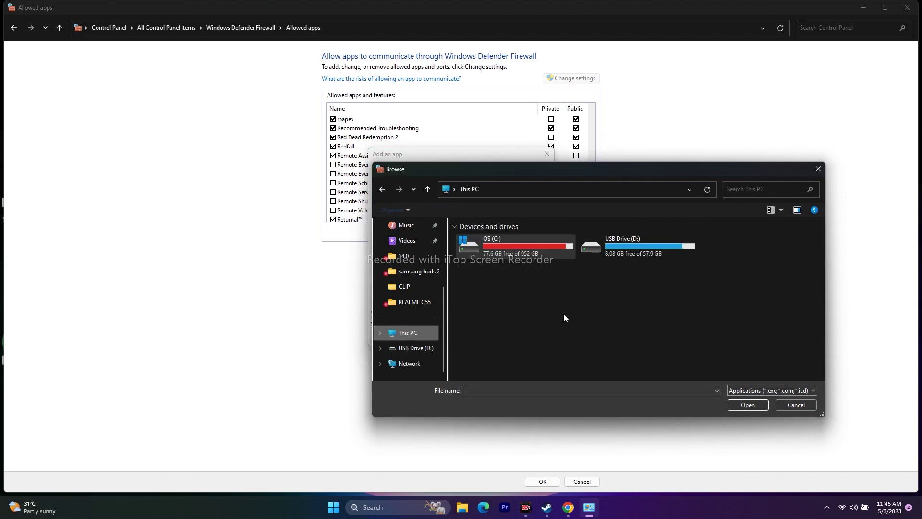
double_click(514, 249)
scroll(524, 308, "down", 6)
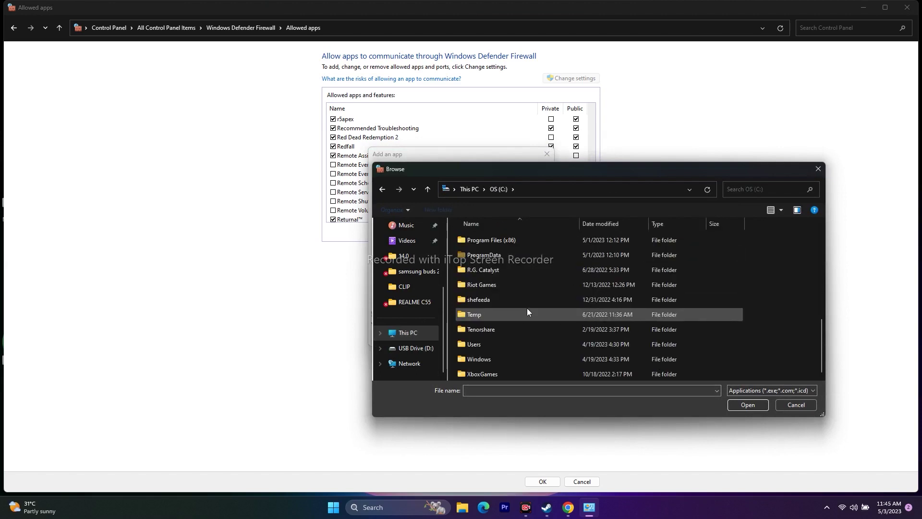
double_click(511, 280)
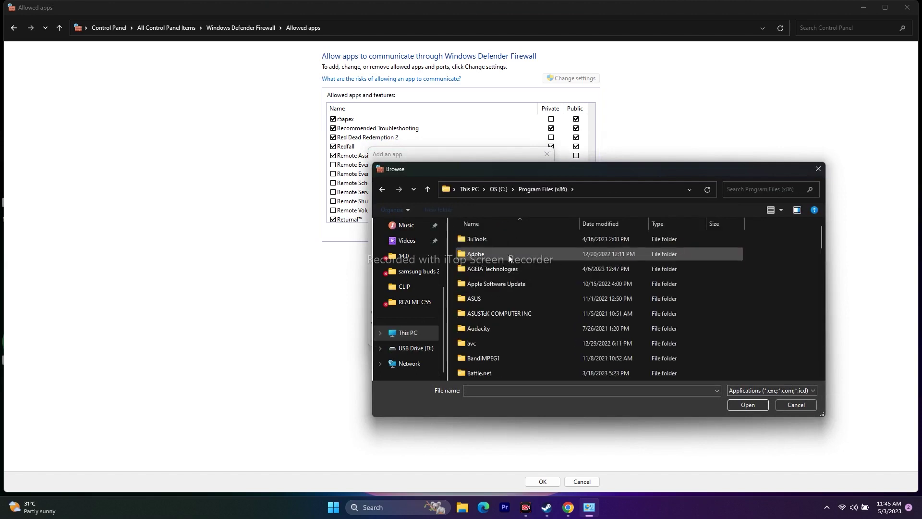
scroll(508, 255, "down", 10)
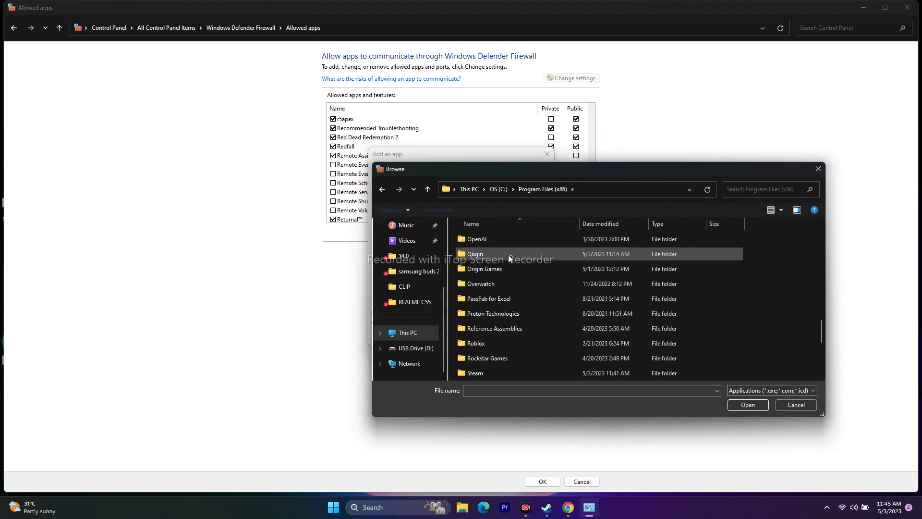
double_click(498, 283)
scroll(507, 255, "down", 3)
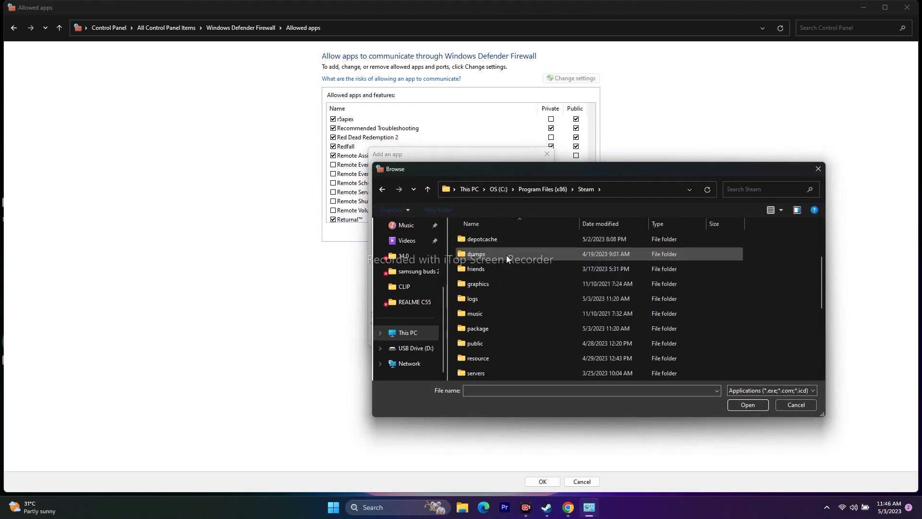
scroll(503, 298, "down", 1)
double_click(502, 308)
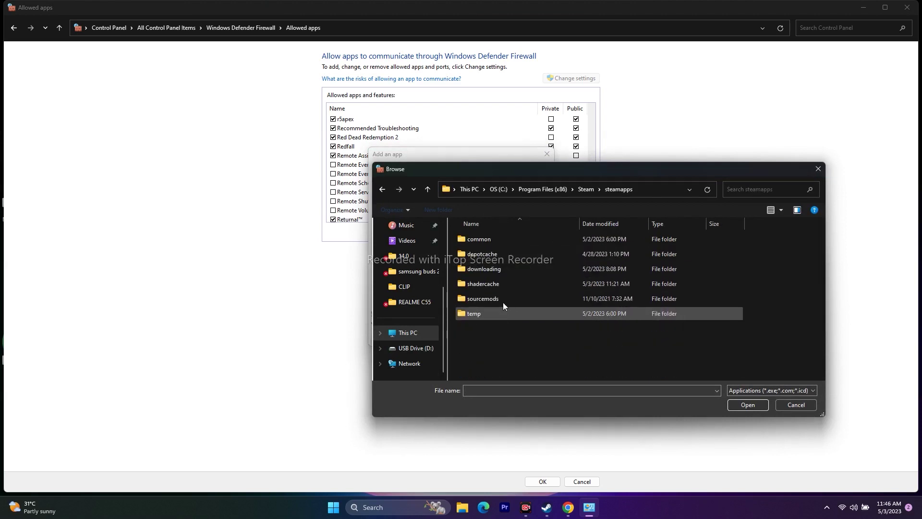
double_click(503, 241)
Step: Choose the Redfall application in Redfall\Redfall\Binaries\Win64 as the app to allow
scroll(507, 259, "down", 8)
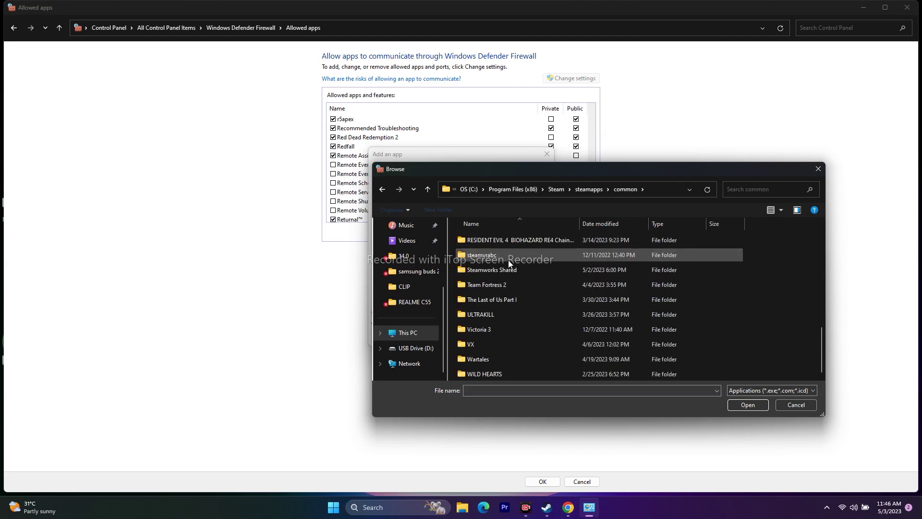
scroll(490, 351, "up", 1)
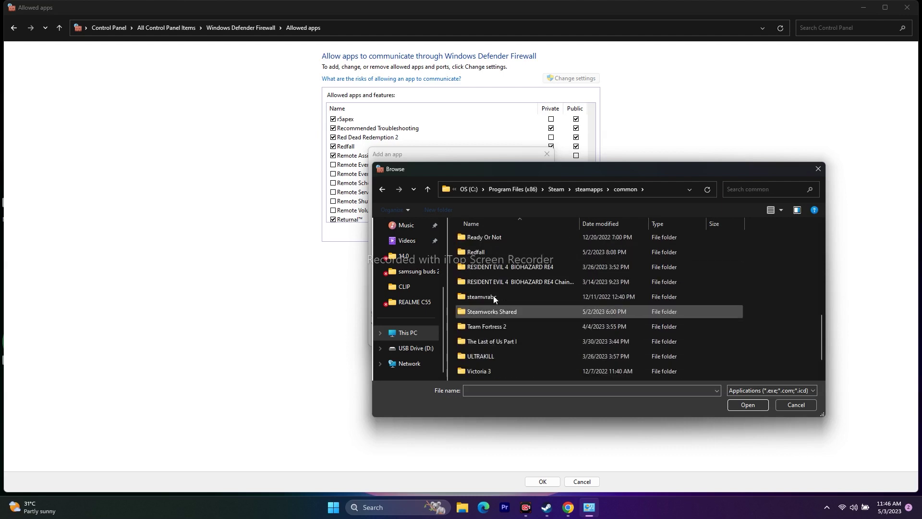
double_click(491, 255)
double_click(491, 252)
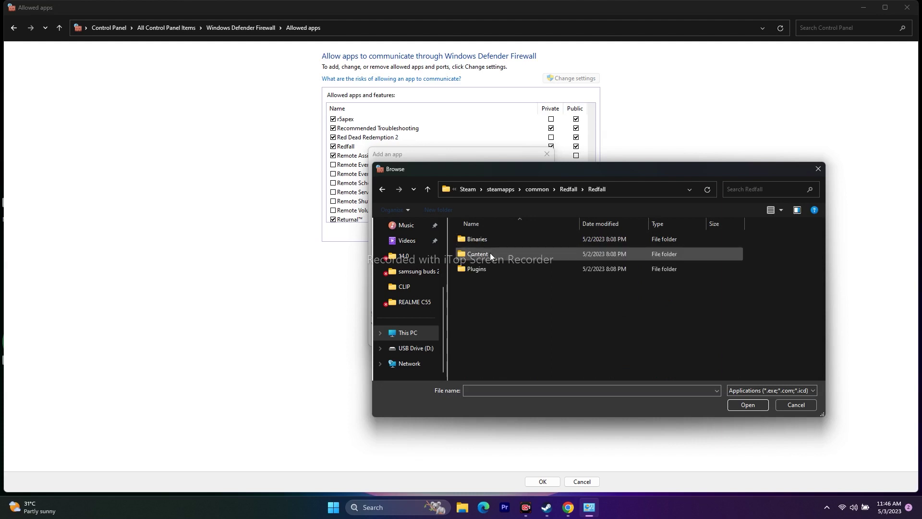
double_click(490, 242)
double_click(490, 244)
left_click(492, 243)
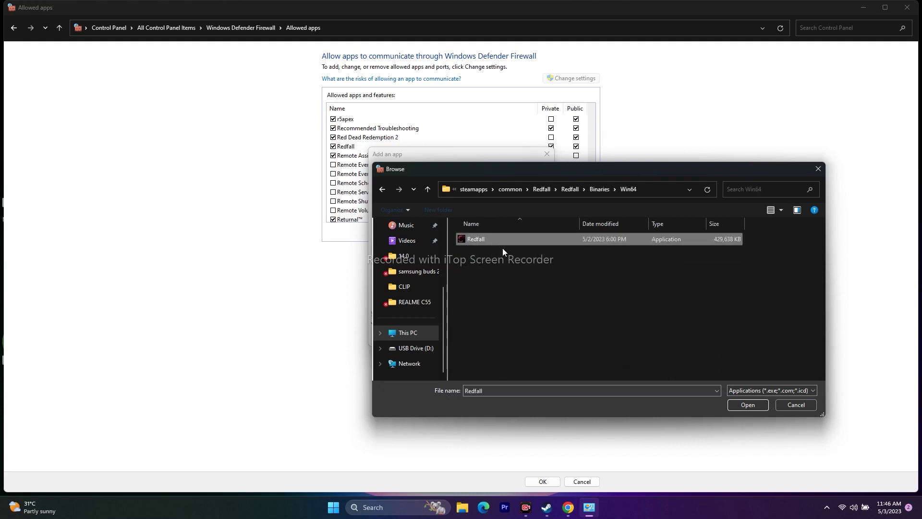
left_click(747, 404)
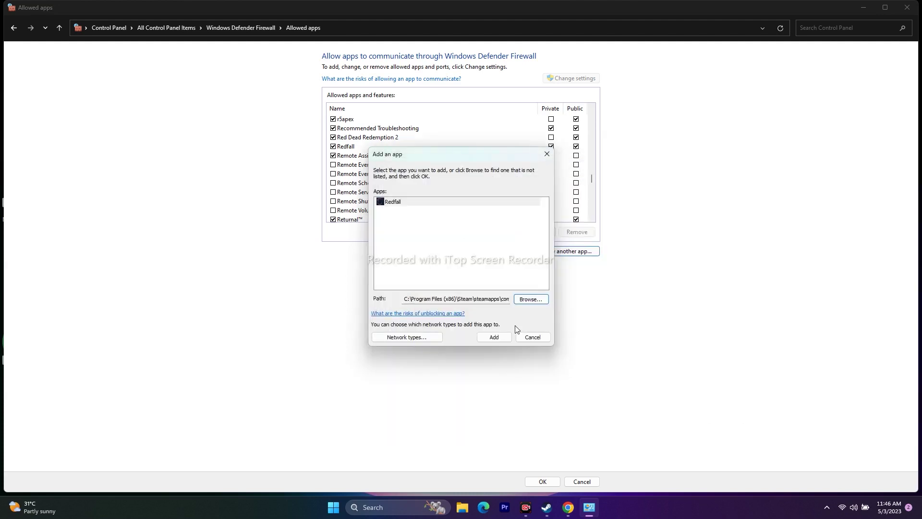
Step: Try to add Redfall to the firewall's allowed apps, and close the firewall window to return to Steam
left_click(498, 338)
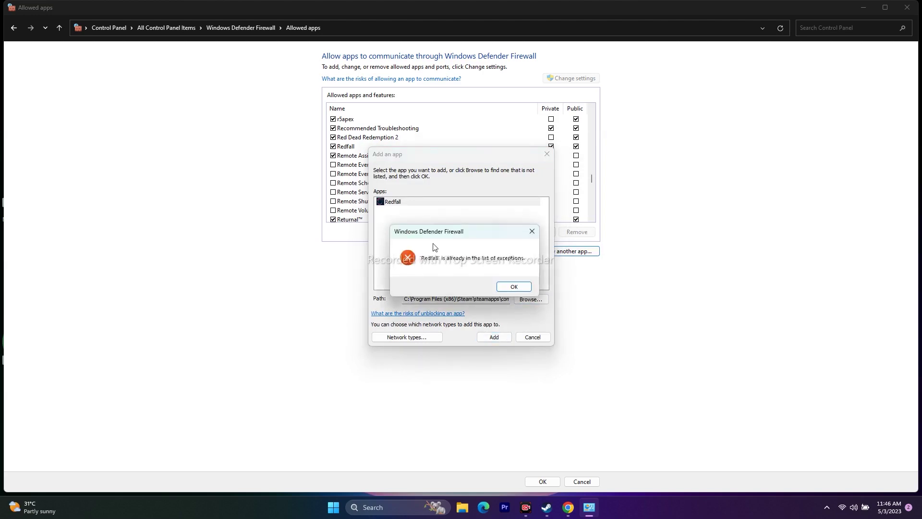
left_click(514, 288)
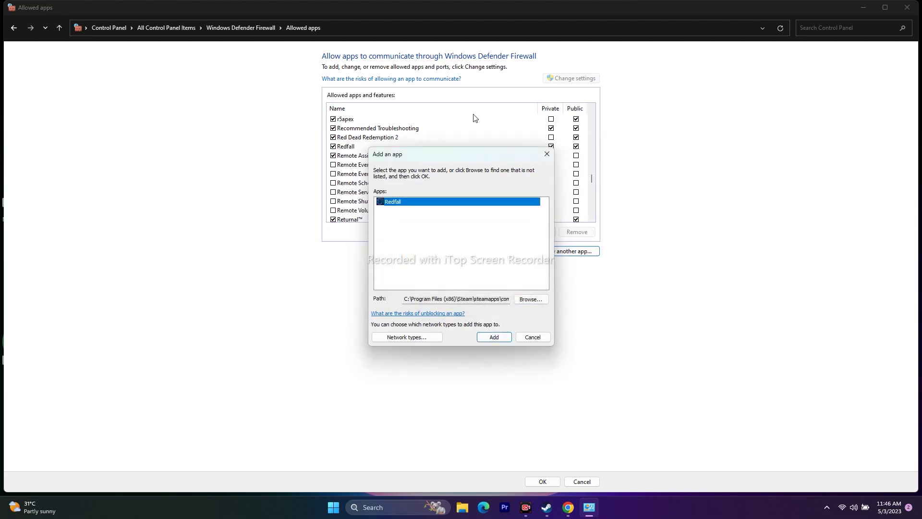
left_click(546, 154)
left_click(907, 7)
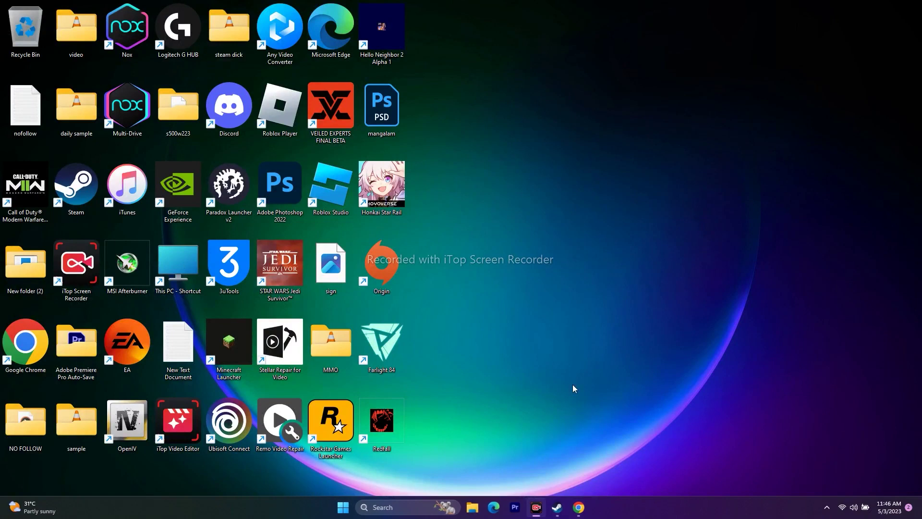
left_click(557, 507)
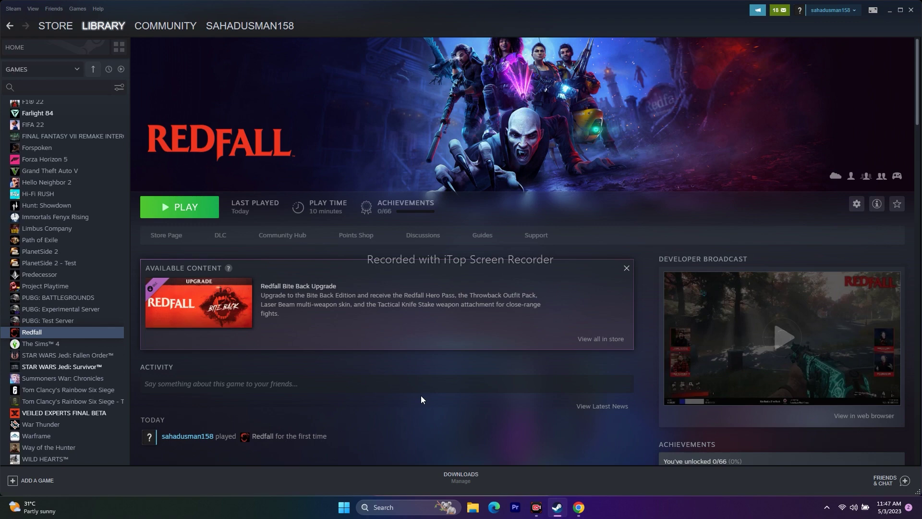
Step: In System Configuration, disable all services with Microsoft services hidden, and exit without restarting
left_click(889, 10)
left_click(418, 506)
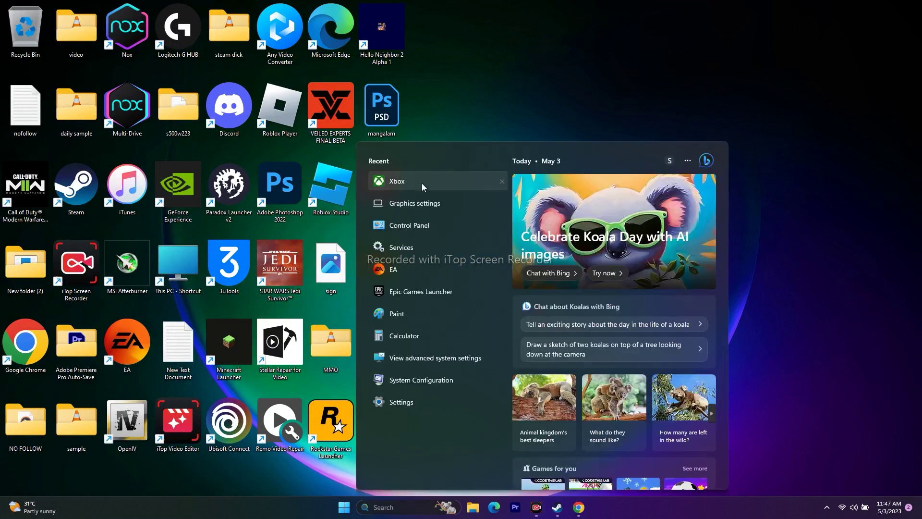
left_click(412, 380)
left_click(384, 177)
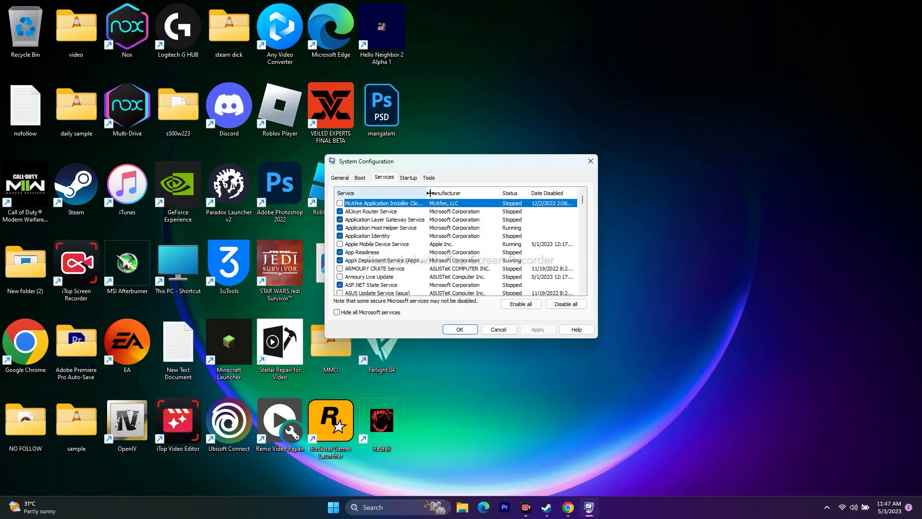
left_click(562, 306)
left_click(348, 313)
left_click(537, 329)
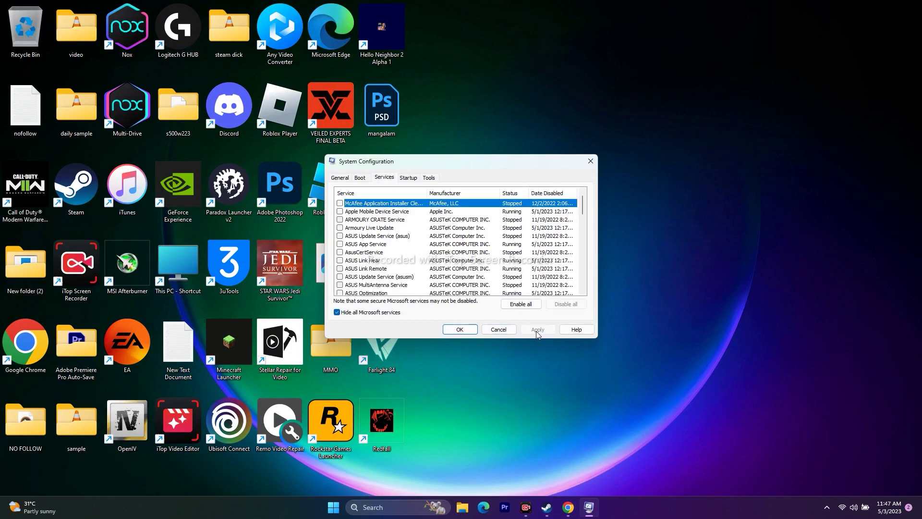
left_click(459, 329)
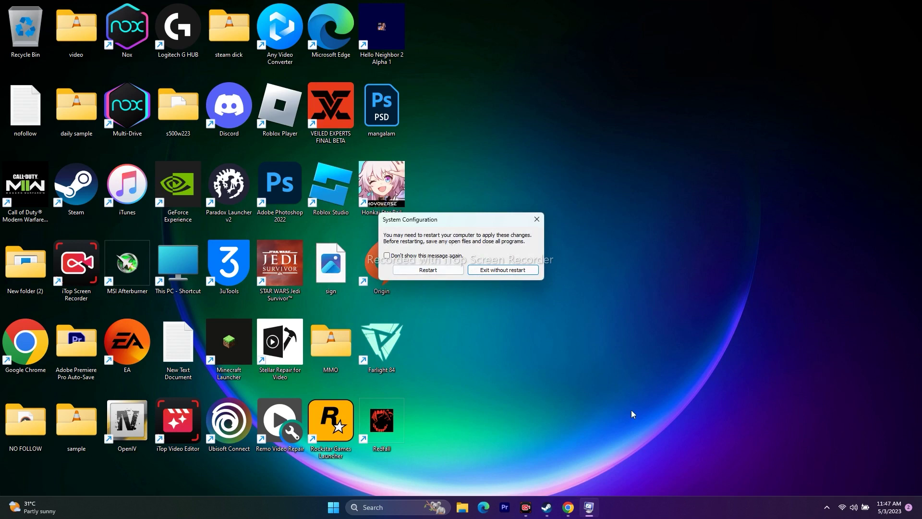
left_click(503, 270)
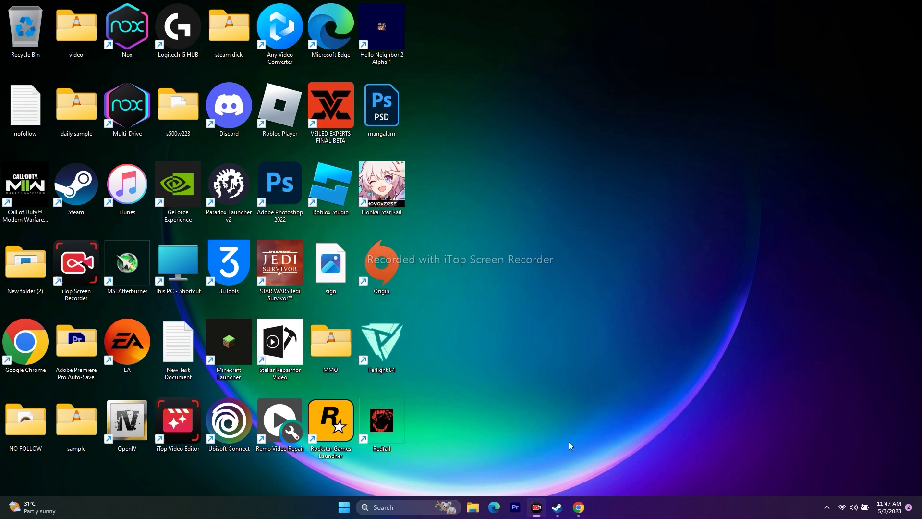
Step: Switch to Steam and open the General properties of Redfall
left_click(557, 507)
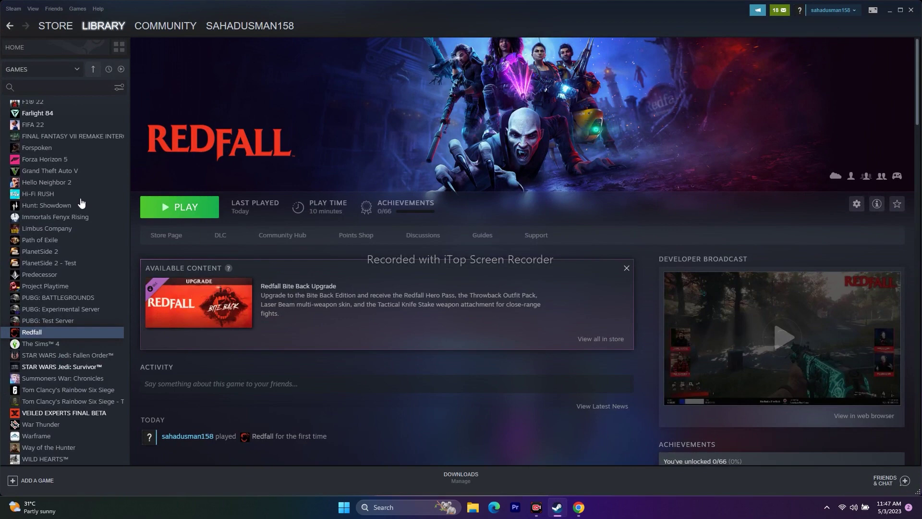
right_click(39, 332)
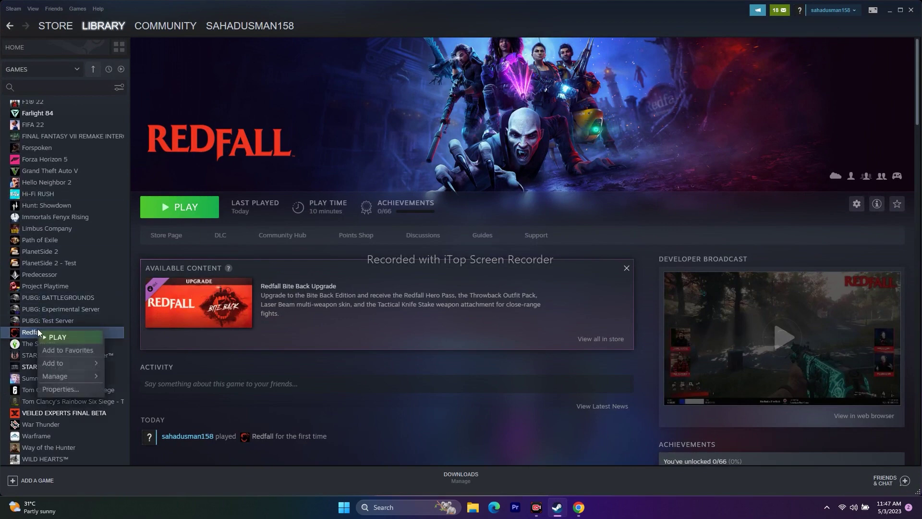
left_click(54, 388)
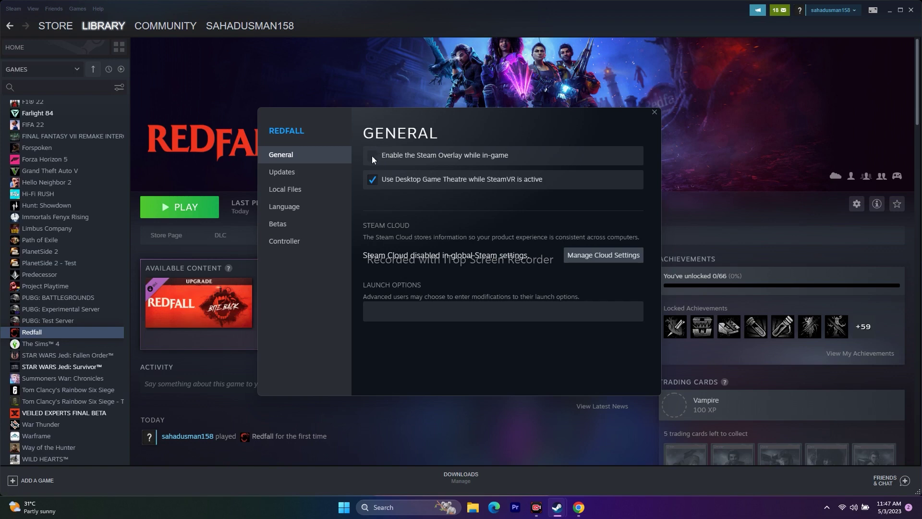
Step: Try the launch options -dx11, -dx12 and -d3dll for Redfall, erase them, and close the properties
left_click(394, 313)
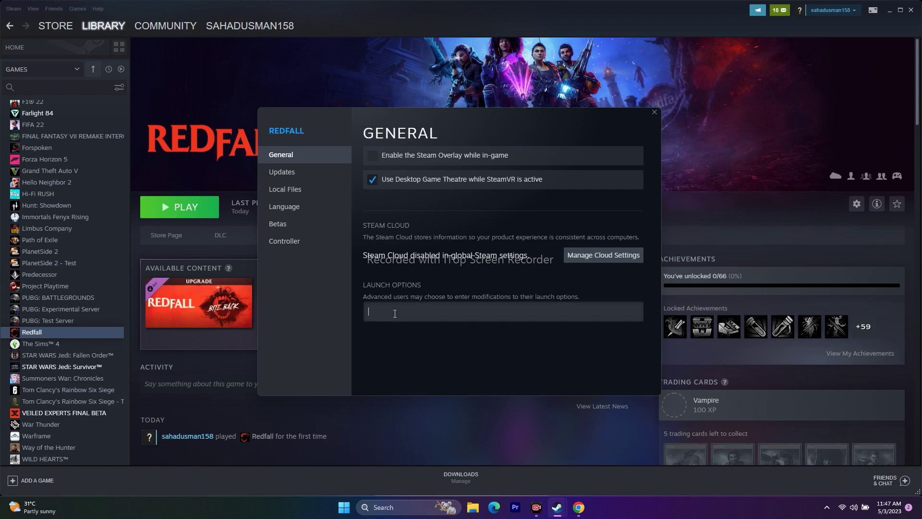
type("-dx11")
key("BackSpace")
type("2")
key("BackSpace")
key("BackSpace")
key("BackSpace")
type("3dll")
key("BackSpace")
key("BackSpace")
key("BackSpace")
key("BackSpace")
key("BackSpace")
left_click(655, 112)
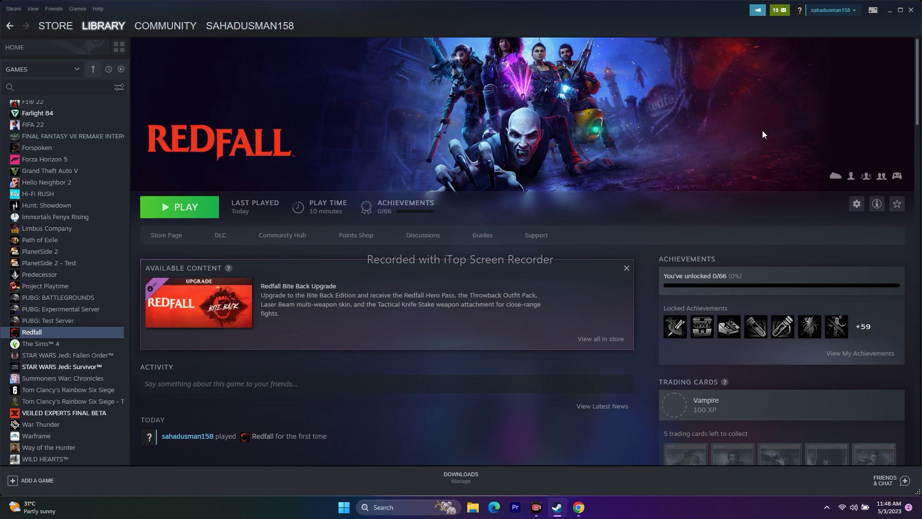
Step: Minimize Steam and open Task Manager in a maximized window
left_click(887, 13)
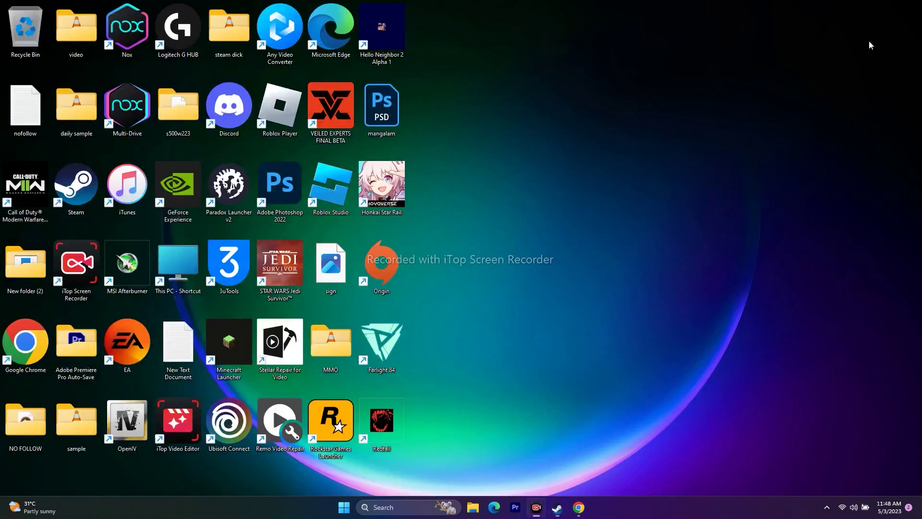
right_click(344, 509)
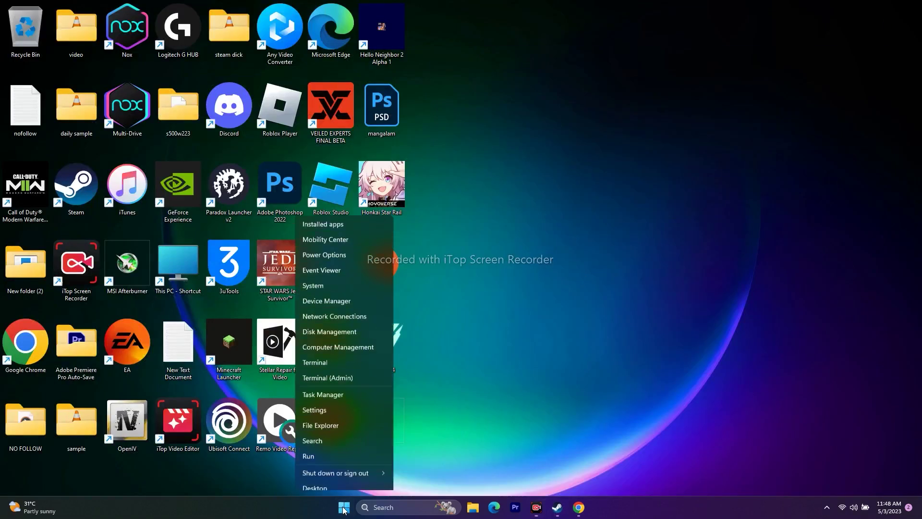
left_click(356, 293)
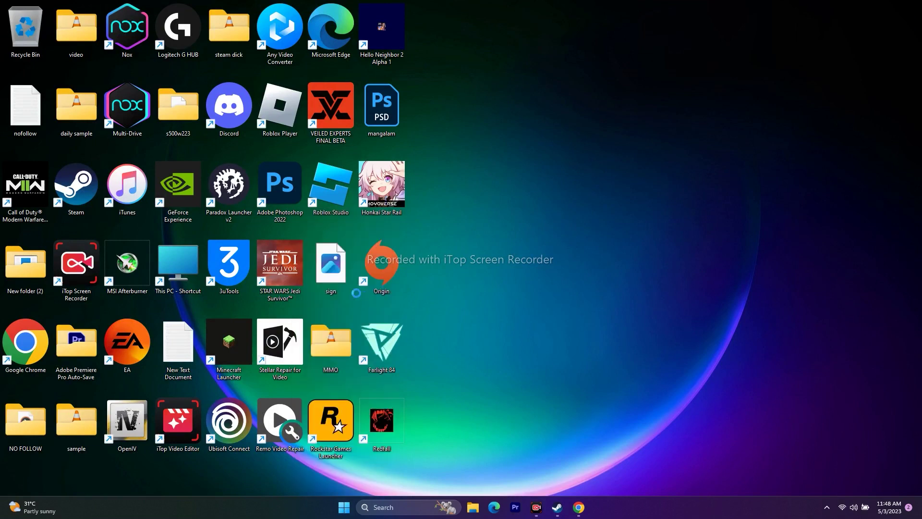
key("alt+F4")
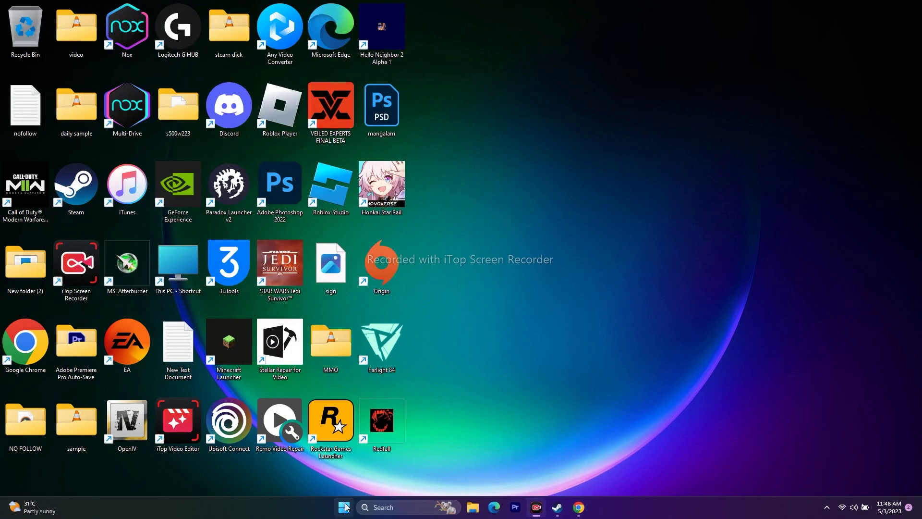
right_click(344, 507)
left_click(347, 384)
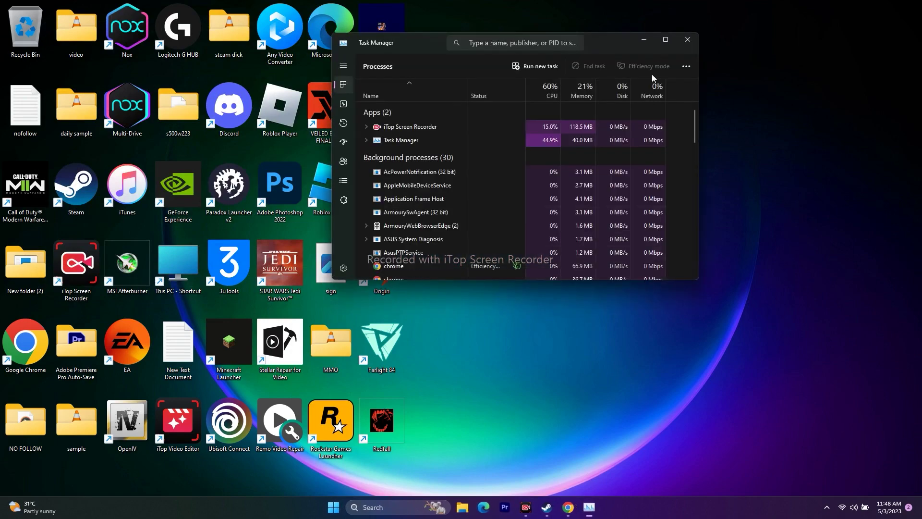
left_click(664, 39)
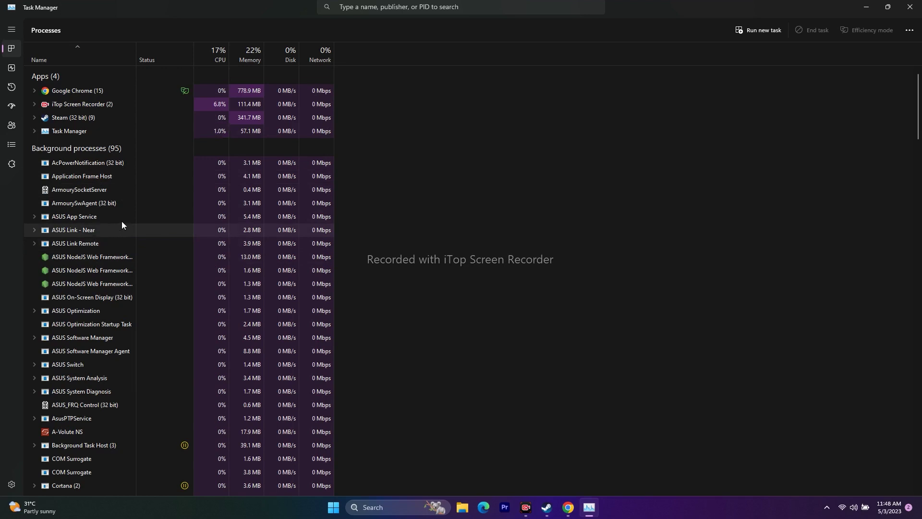
Step: End the first Discord (32 bit) background process, and close Task Manager to return to Steam
scroll(508, 241, "down", 3)
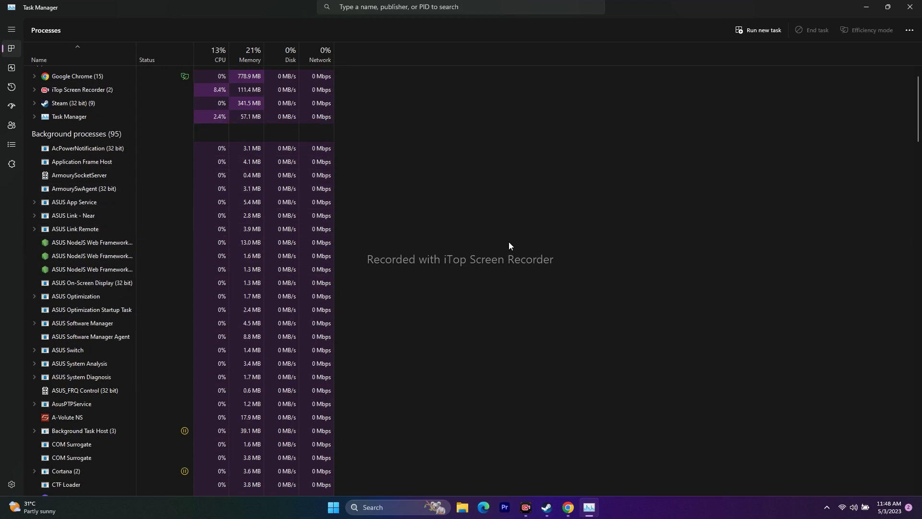
scroll(506, 247, "down", 3)
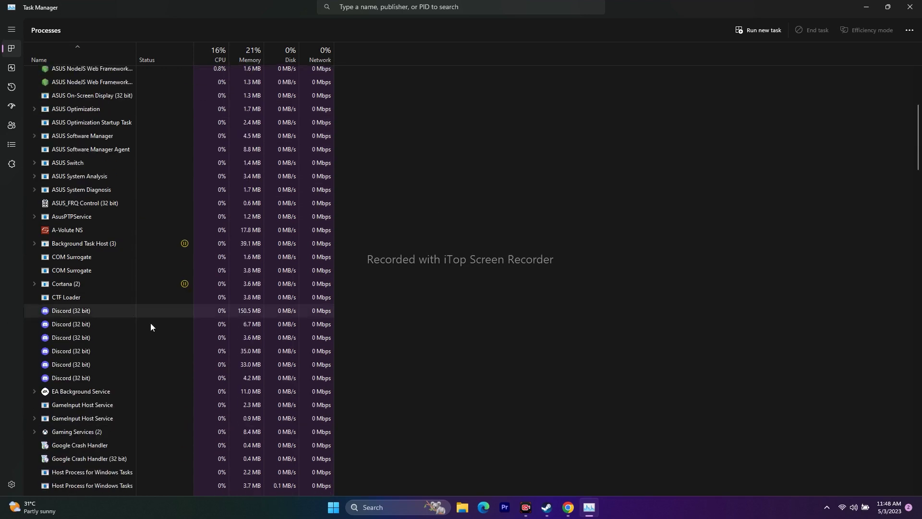
right_click(88, 314)
left_click(116, 322)
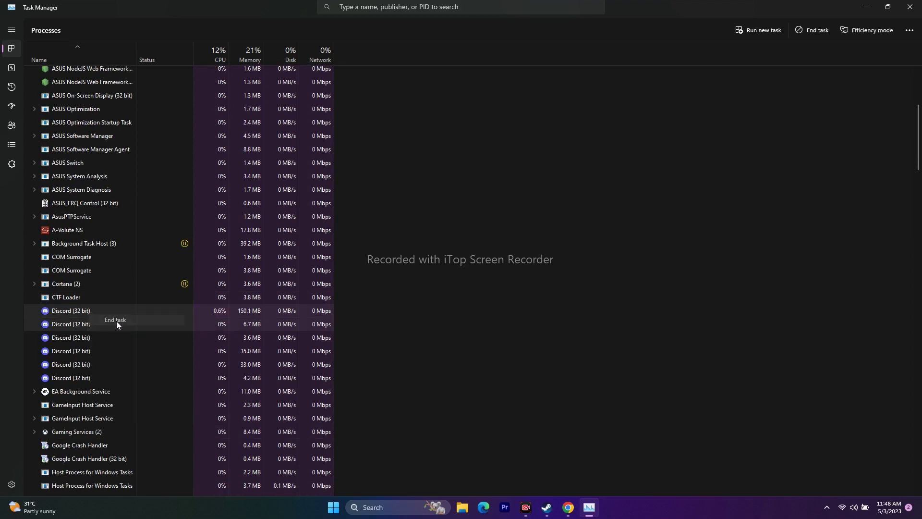
scroll(653, 292, "up", 2)
scroll(653, 292, "up", 2)
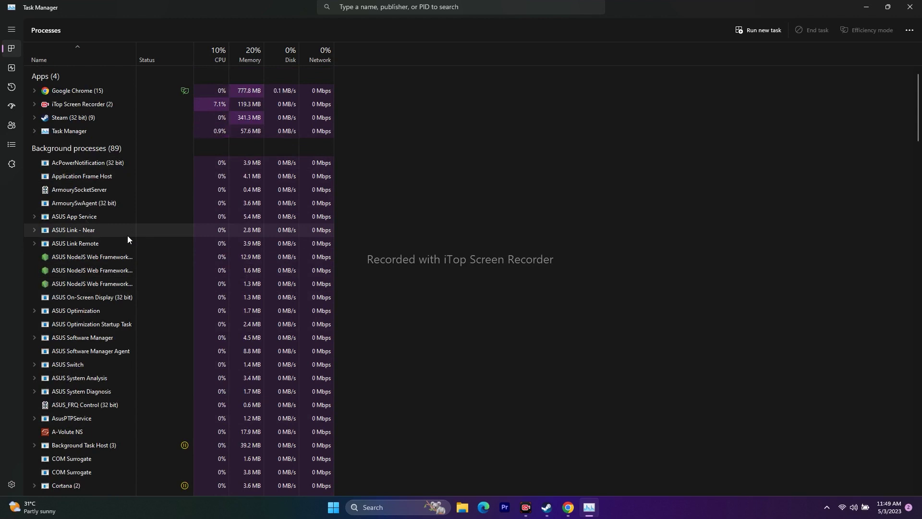
left_click(910, 7)
left_click(557, 507)
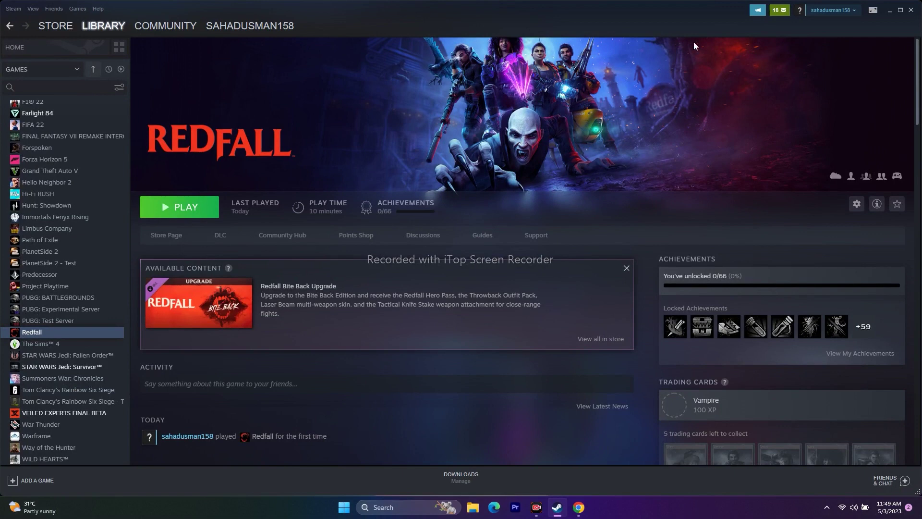
Step: Minimize Steam, open the Windows Graphics settings, and start browsing for a desktop app to add
left_click(889, 10)
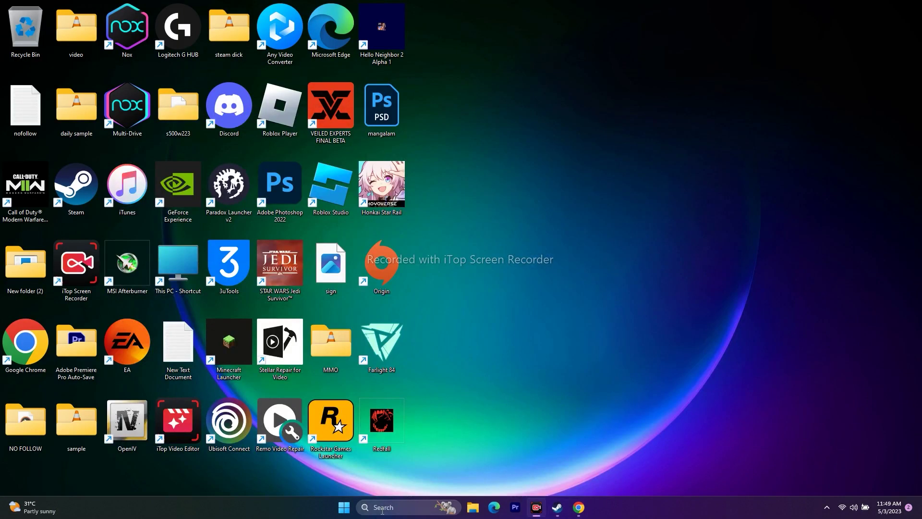
left_click(383, 510)
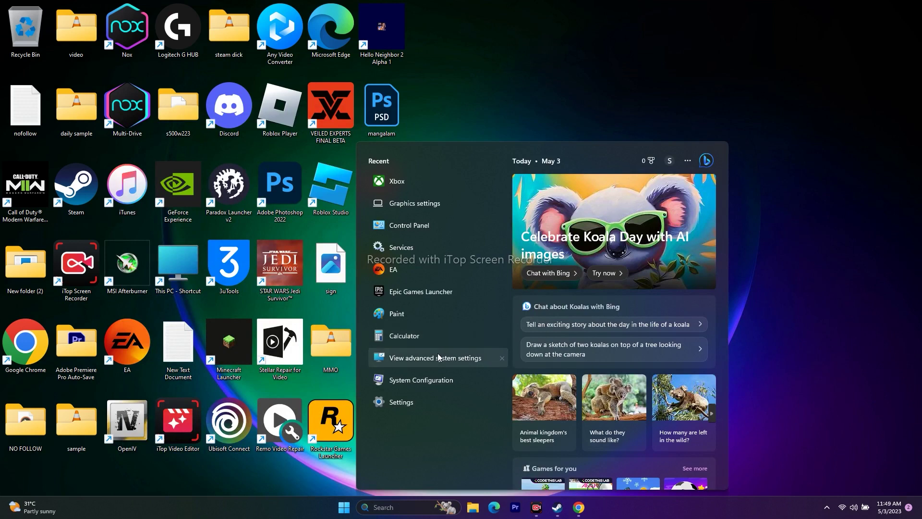
left_click(433, 203)
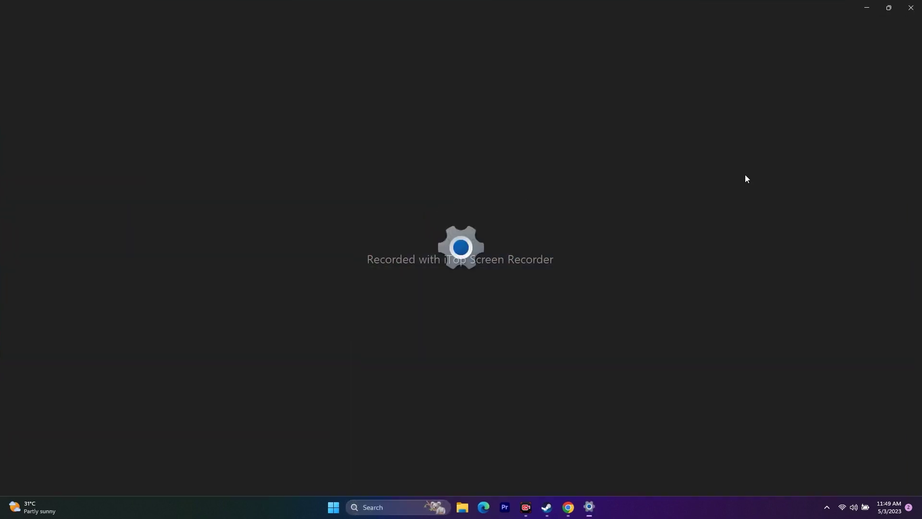
scroll(678, 147, "down", 12)
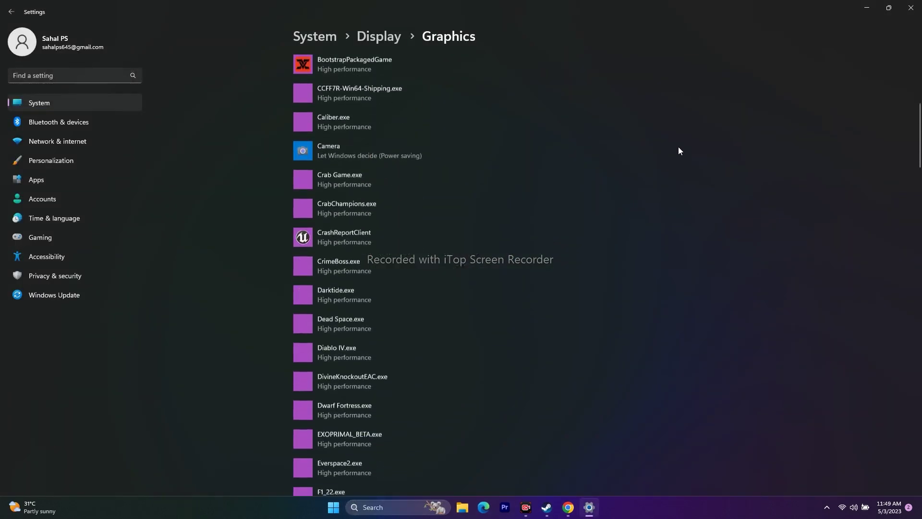
scroll(679, 147, "up", 12)
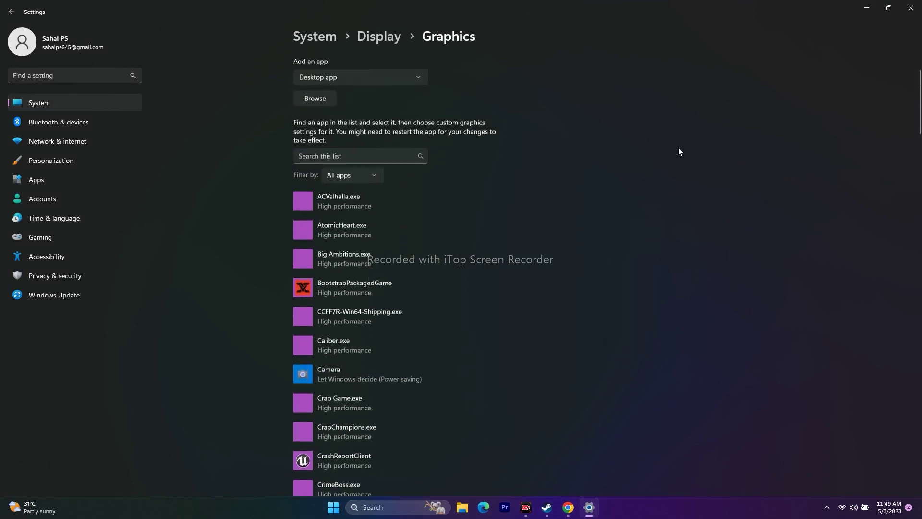
scroll(439, 156, "down", 2)
left_click(310, 106)
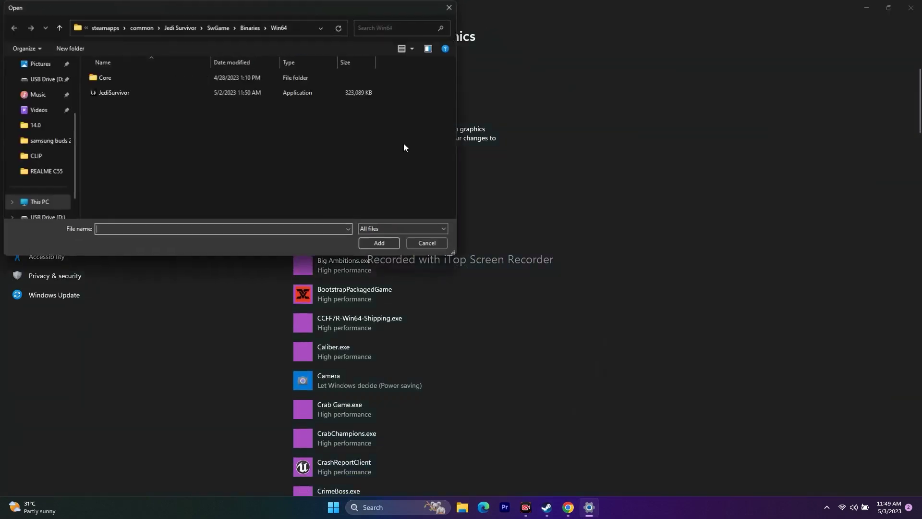
Step: Browse to the Steam folder inside Program Files (x86) on drive C:
left_click(43, 201)
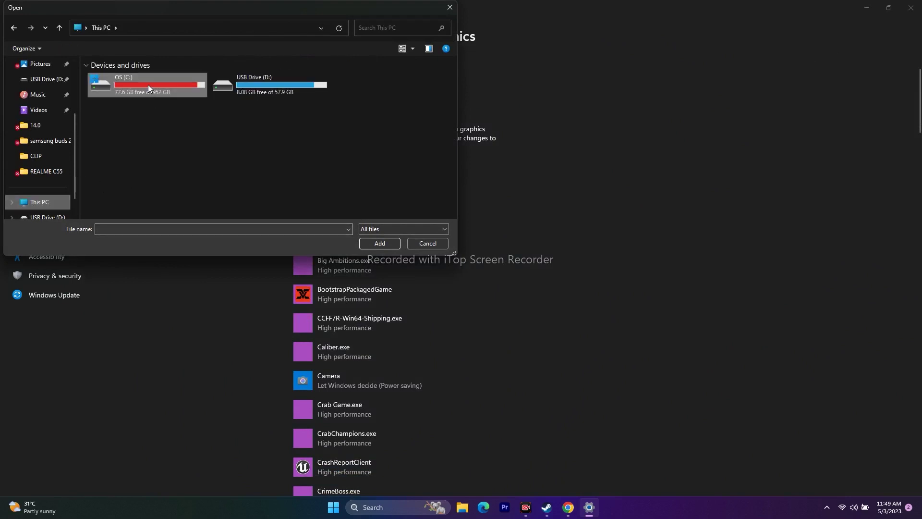
double_click(148, 85)
scroll(129, 122, "down", 5)
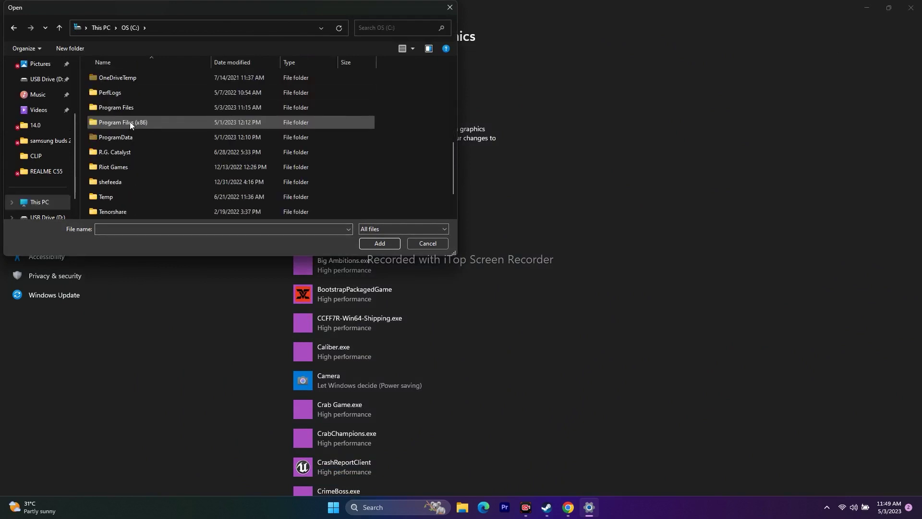
double_click(135, 124)
scroll(138, 120, "down", 7)
scroll(135, 121, "down", 2)
scroll(113, 168, "down", 2)
double_click(110, 210)
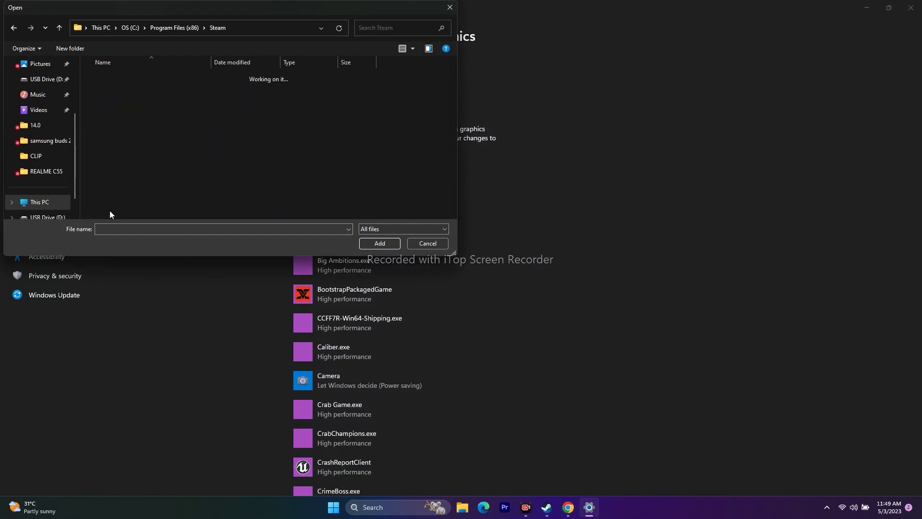
Step: Open the Redfall game folder under steamapps\common
scroll(128, 116, "down", 4)
scroll(135, 154, "down", 1)
double_click(128, 109)
double_click(131, 80)
scroll(145, 126, "down", 12)
scroll(145, 125, "down", 1)
double_click(109, 78)
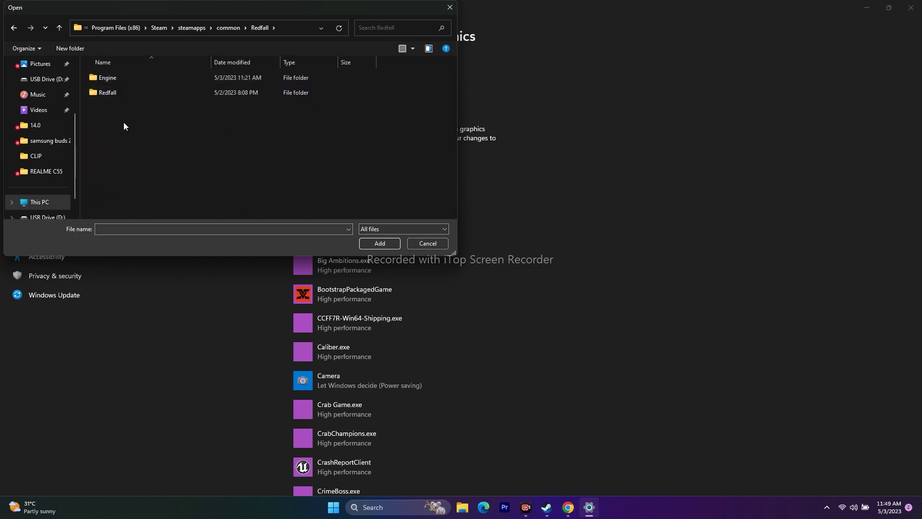
Step: Add Redfall.exe from Redfall\Binaries\Win64 to the list of apps with custom graphics settings
double_click(123, 97)
double_click(127, 79)
double_click(127, 80)
left_click(128, 81)
left_click(379, 243)
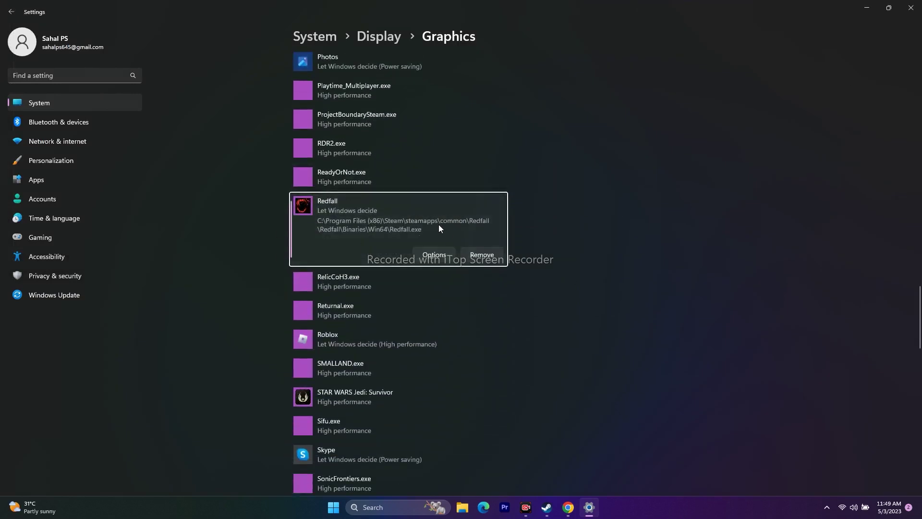
Step: Set Redfall's graphics preference to High performance, save it, and close Settings
left_click(435, 255)
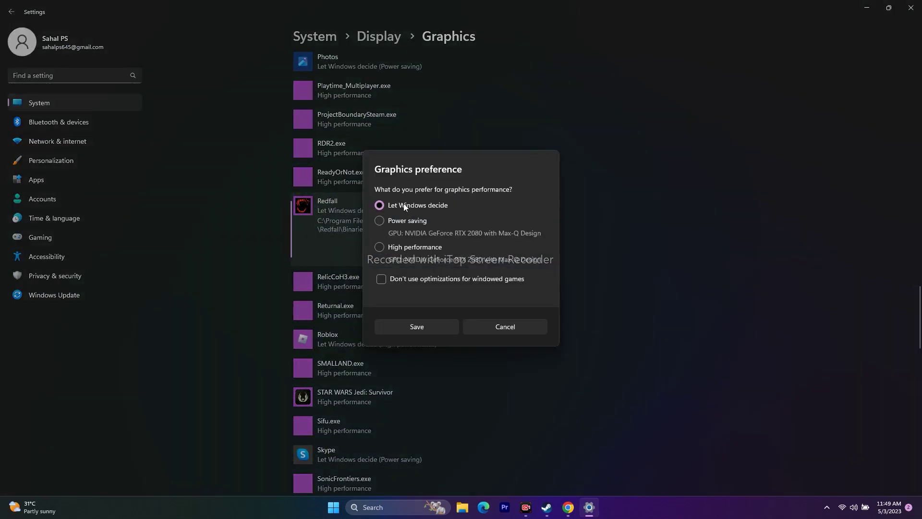
left_click(386, 249)
left_click(402, 327)
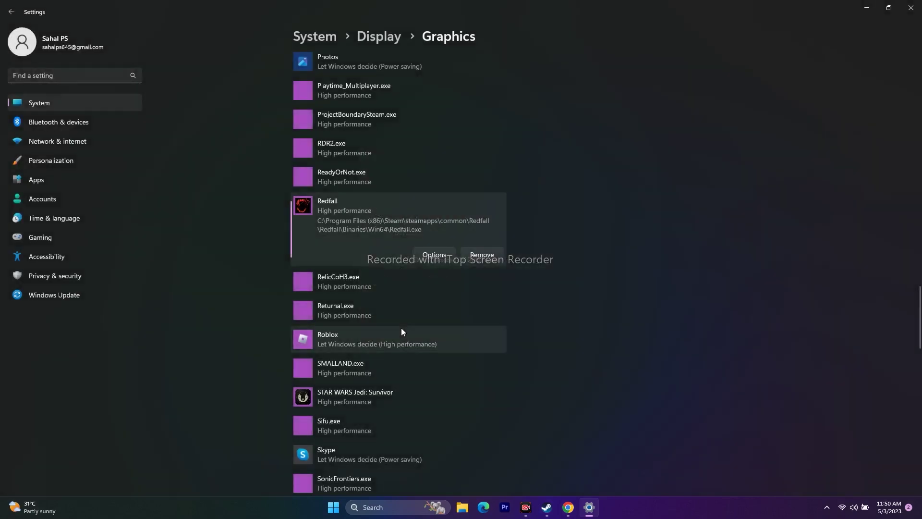
left_click(911, 9)
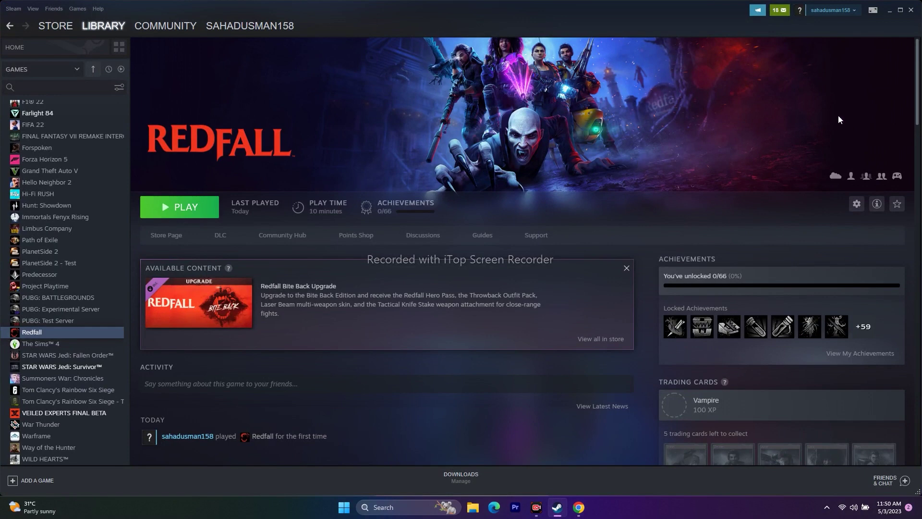
Step: Minimize Steam and open the Virtual Memory settings from the advanced system settings' performance options
left_click(888, 11)
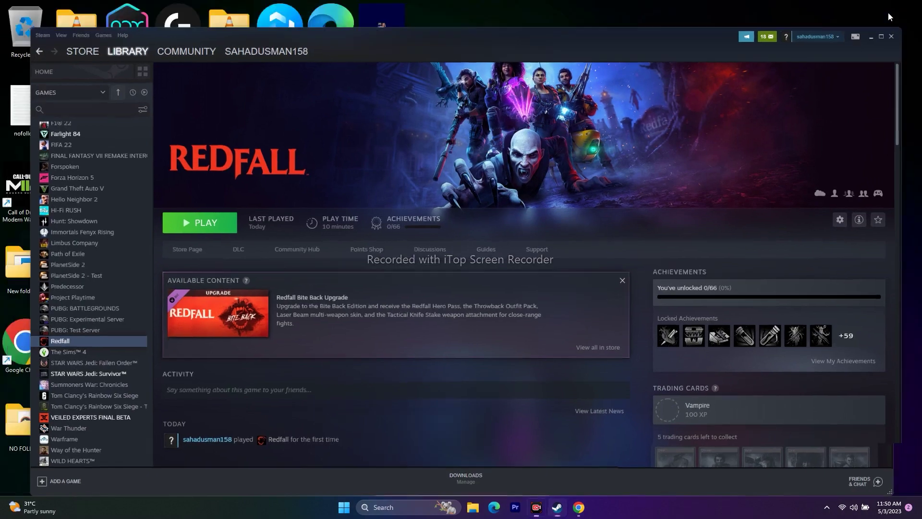
left_click(414, 505)
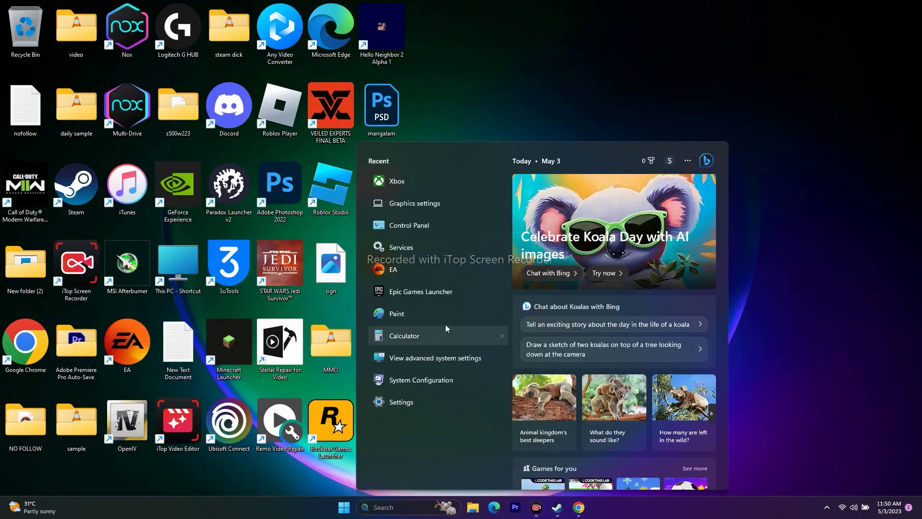
left_click(443, 357)
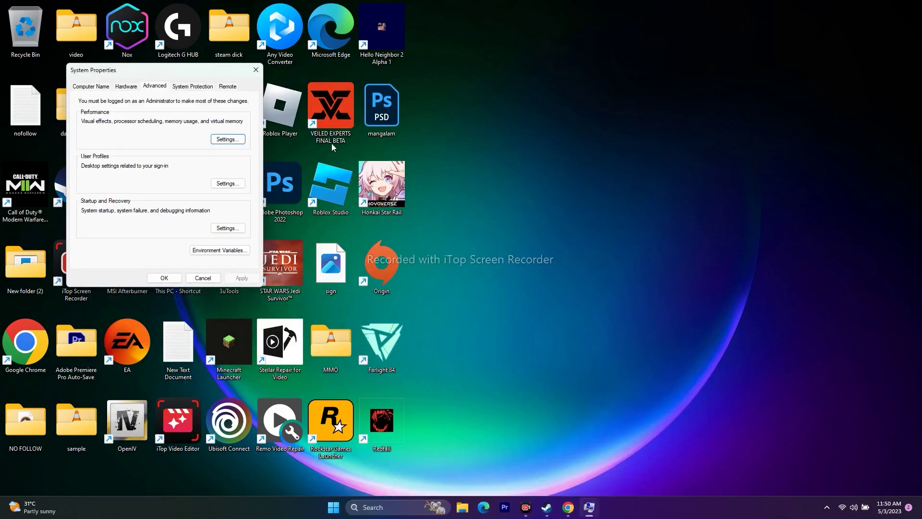
left_click(228, 140)
left_click(140, 124)
left_click(245, 246)
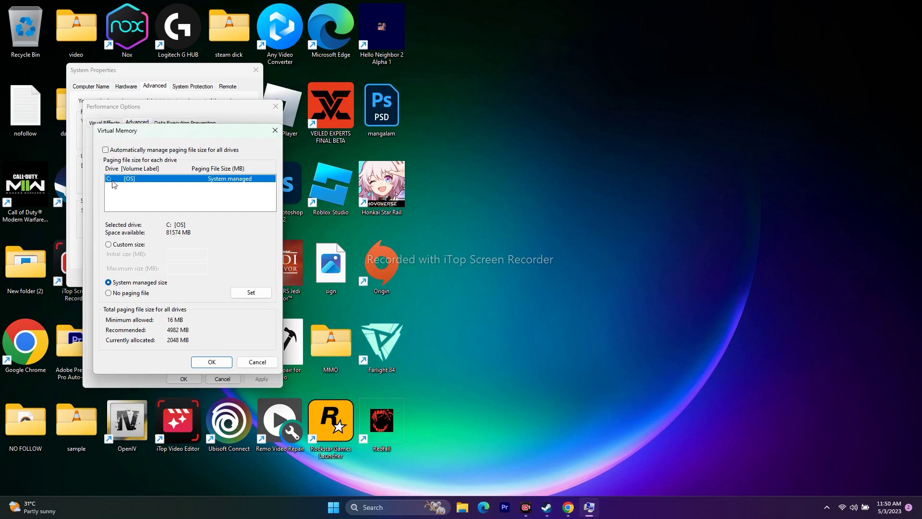
Step: Choose a custom paging file size for drive C:, with automatic paging file management off
left_click(106, 150)
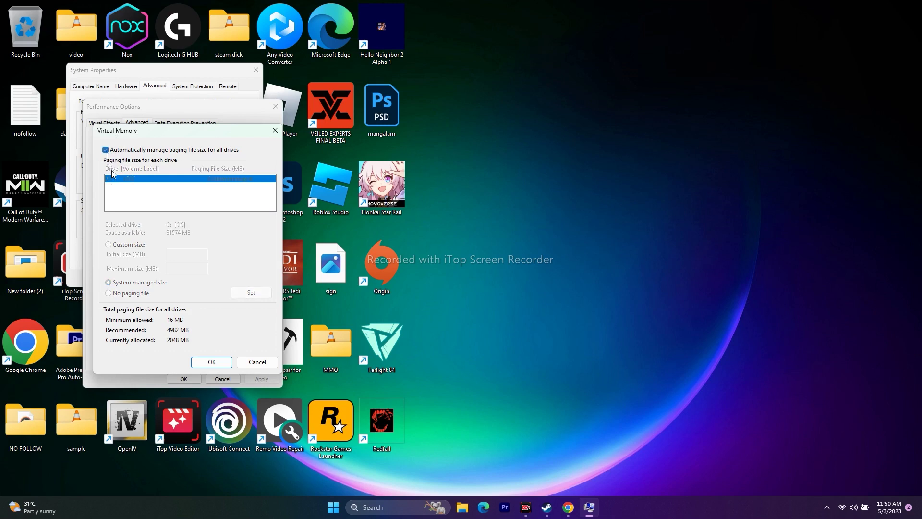
left_click(106, 149)
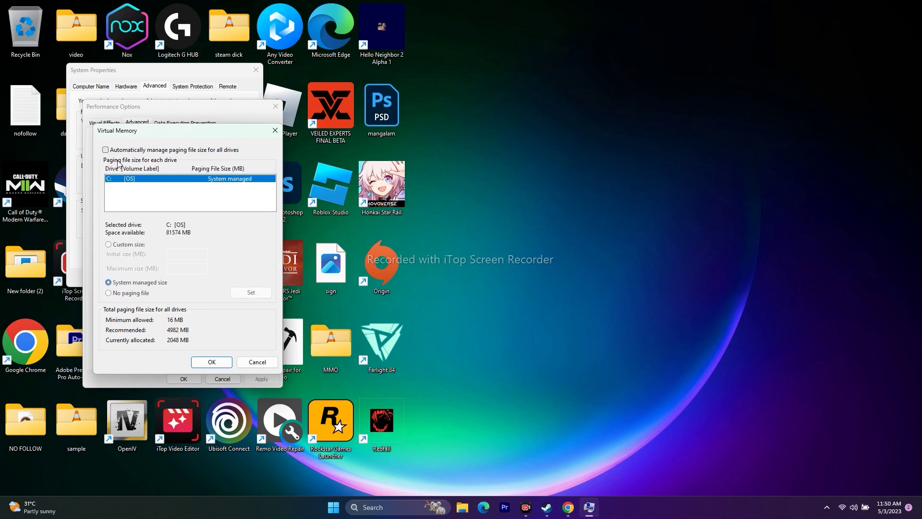
left_click(109, 245)
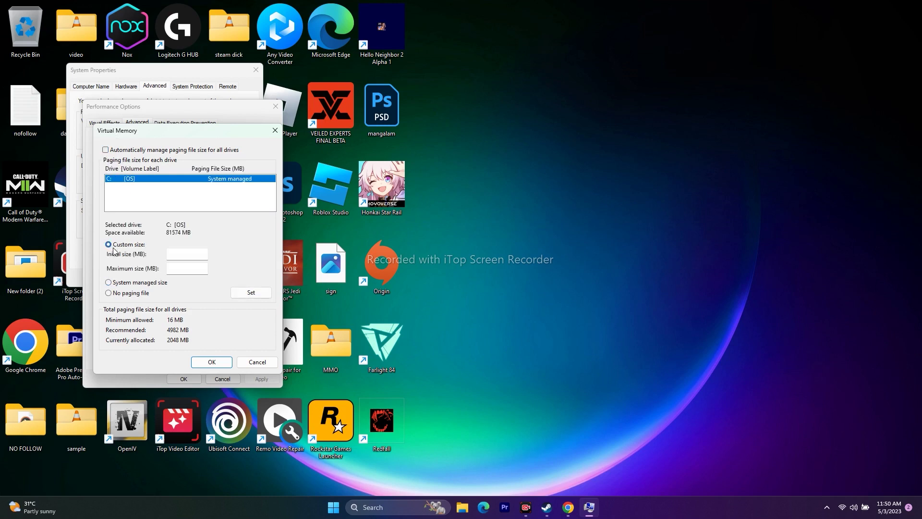
left_click(189, 264)
left_click(193, 254)
left_click(178, 269)
Step: Open Calculator and multiply 32 by 1024 to convert the memory size from GB to MB
left_click(371, 500)
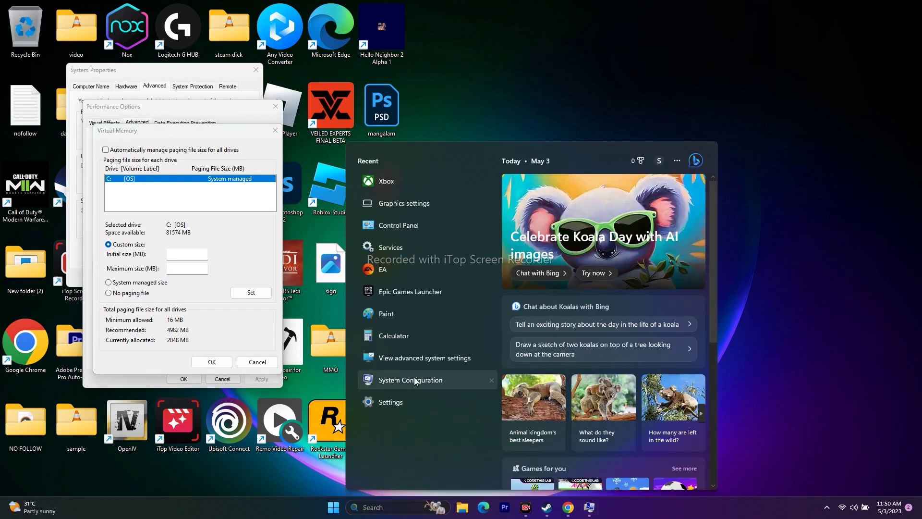
left_click(411, 343)
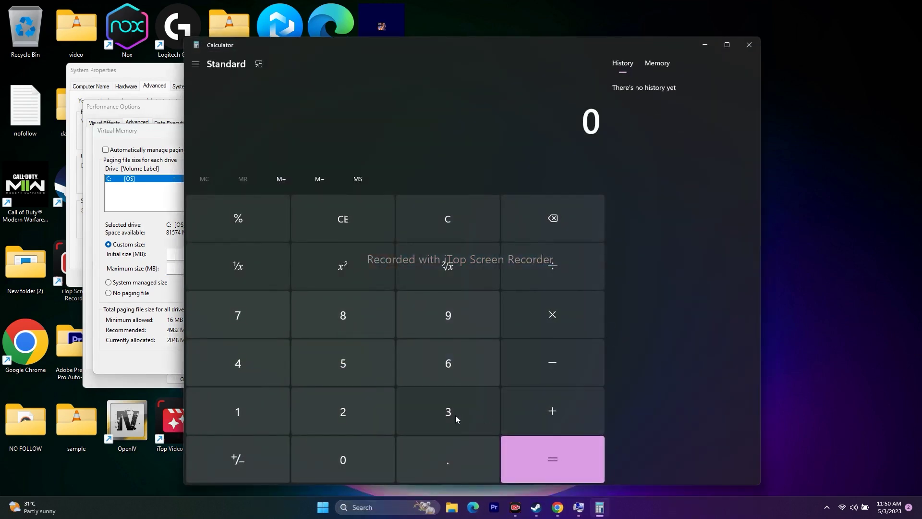
left_click(450, 415)
left_click(359, 407)
left_click(549, 324)
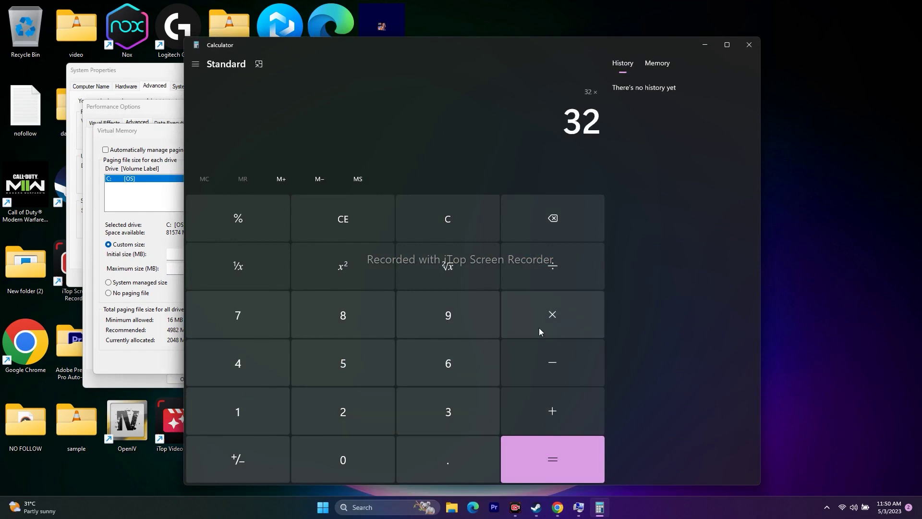
left_click(256, 406)
left_click(345, 473)
left_click(342, 410)
left_click(241, 363)
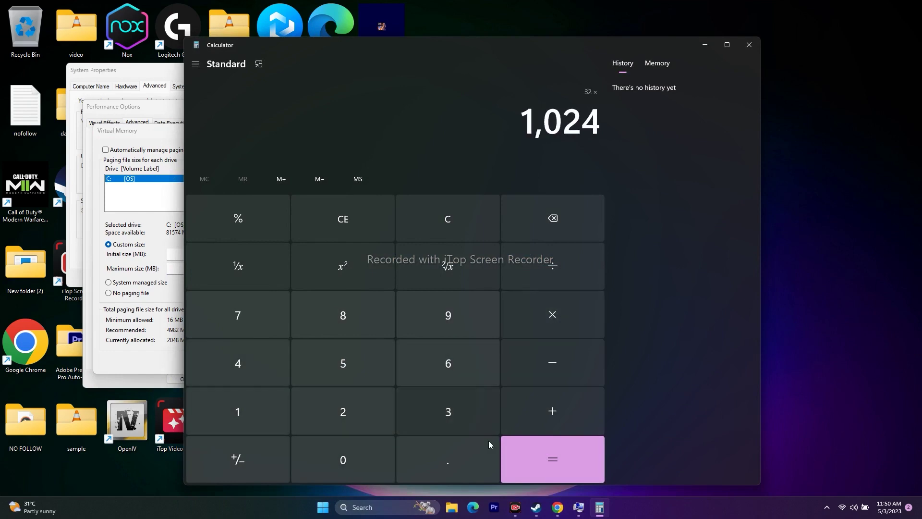
left_click(549, 459)
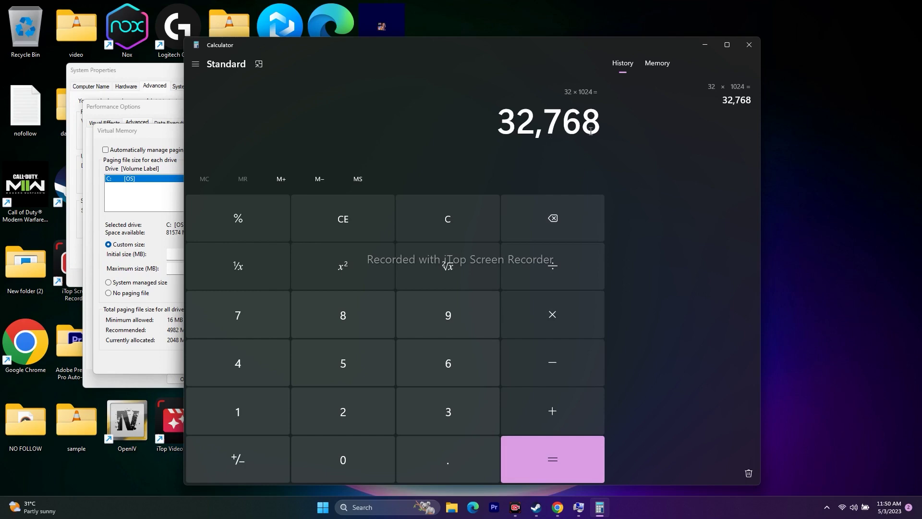
Step: Multiply the calculated MB value by 1.5 and copy the result, 49,152, into the paging file's initial size
left_click(552, 315)
left_click(257, 403)
left_click(419, 450)
left_click(371, 374)
left_click(527, 462)
left_click_drag(503, 117, 601, 118)
key("super+c")
right_click(586, 116)
left_click(619, 124)
left_click(705, 44)
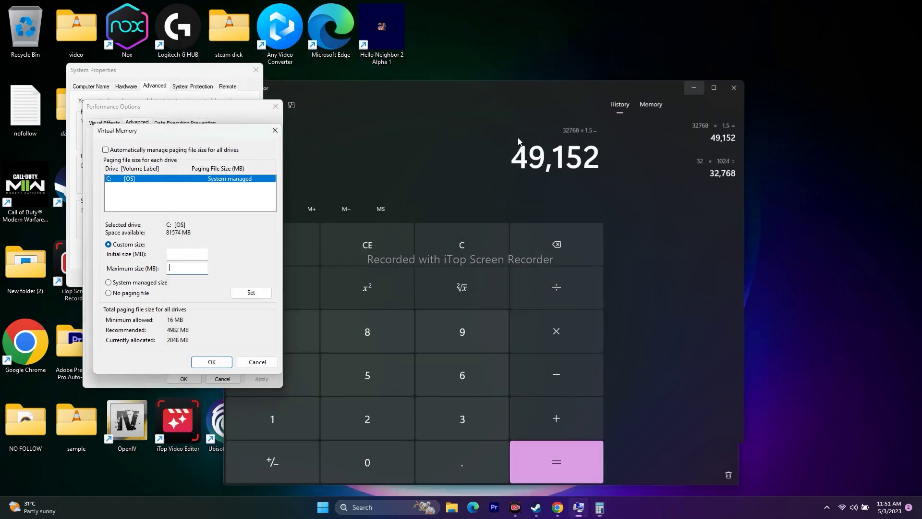
right_click(192, 254)
left_click(211, 294)
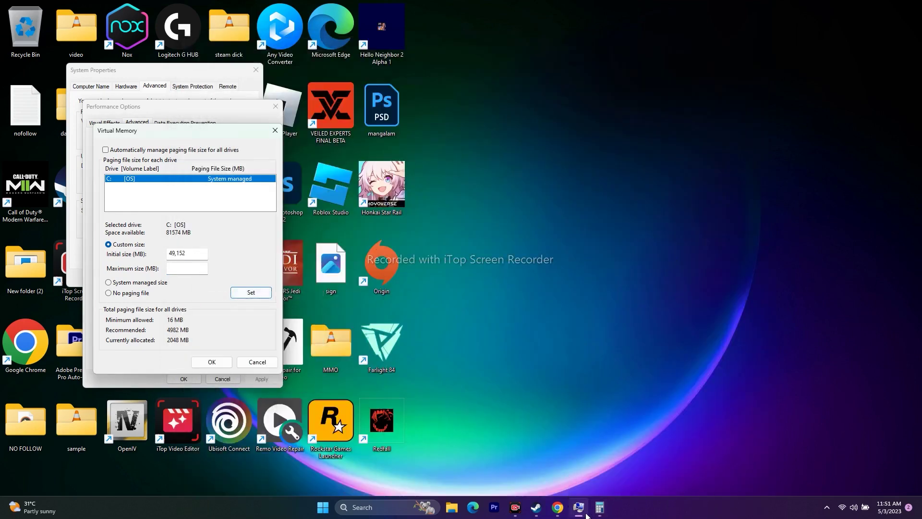
Step: Return to Calculator, clear the previous result and calculate 32 × 1024 again
left_click(598, 508)
left_click(421, 220)
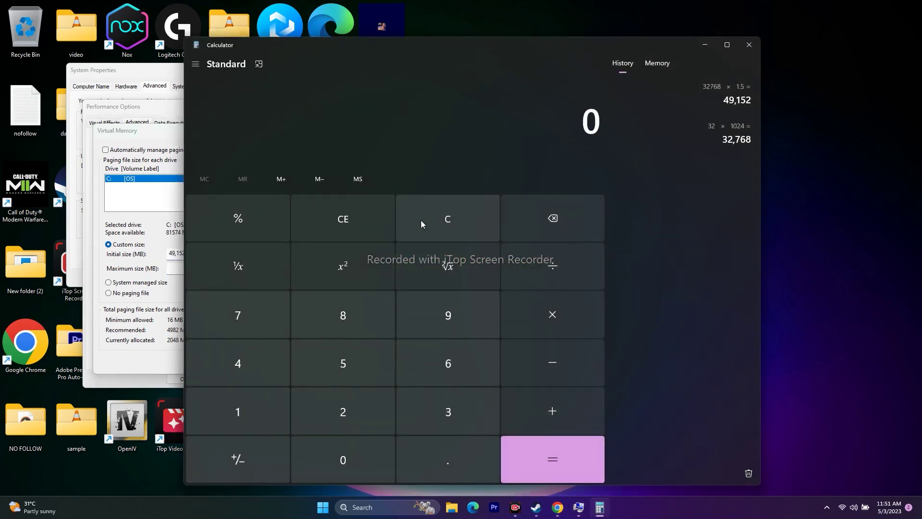
left_click(422, 401)
left_click(345, 406)
left_click(517, 320)
left_click(254, 422)
left_click(315, 445)
left_click(326, 411)
left_click(264, 364)
left_click(543, 455)
Step: Multiply the value by 3 and copy the result, 98,304, into the paging file's maximum size
left_click(552, 299)
left_click(448, 425)
left_click(551, 457)
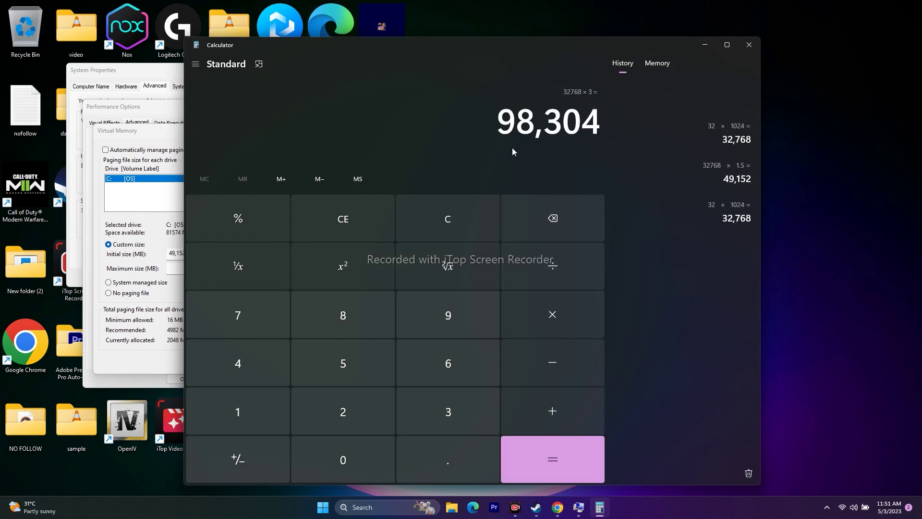
left_click_drag(496, 120, 600, 126)
right_click(603, 129)
left_click(609, 135)
left_click(705, 45)
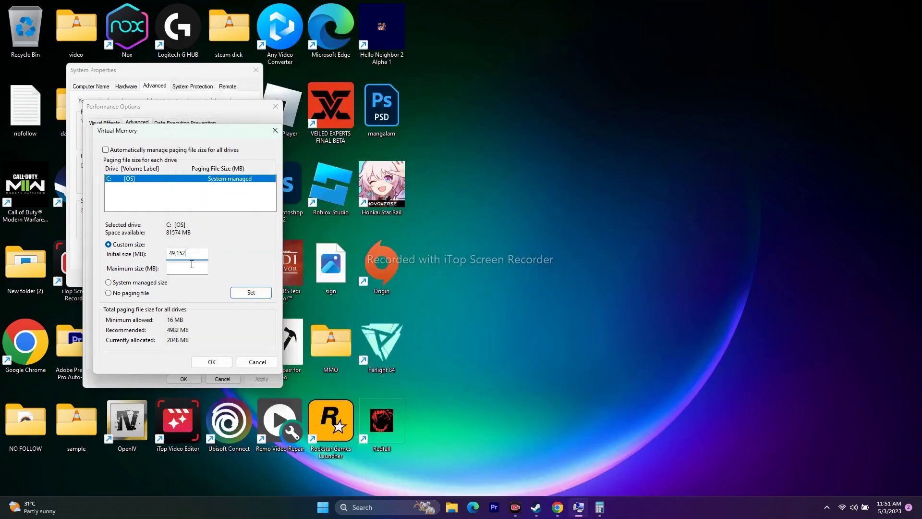
right_click(190, 267)
left_click(219, 308)
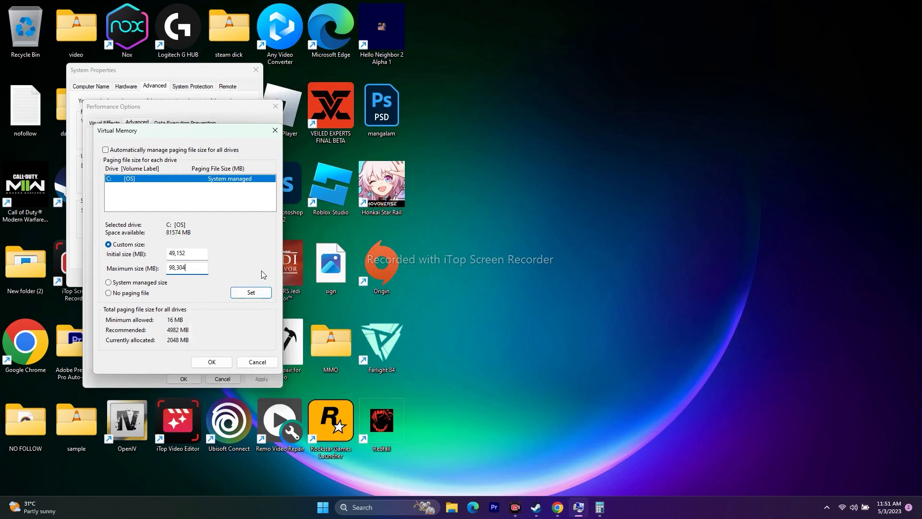
Step: Accept the Virtual Memory dialog, cancel Performance Options and close System Properties
left_click(220, 364)
left_click(227, 382)
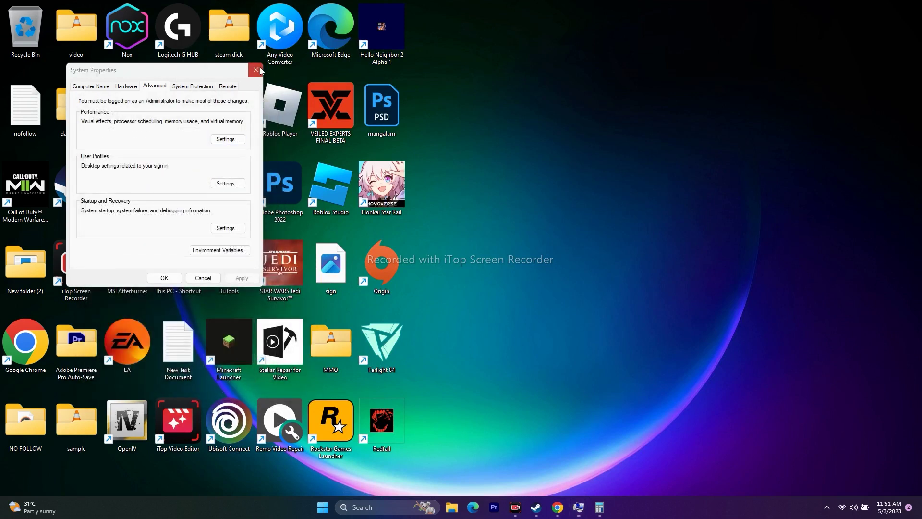
left_click(256, 69)
left_click(547, 507)
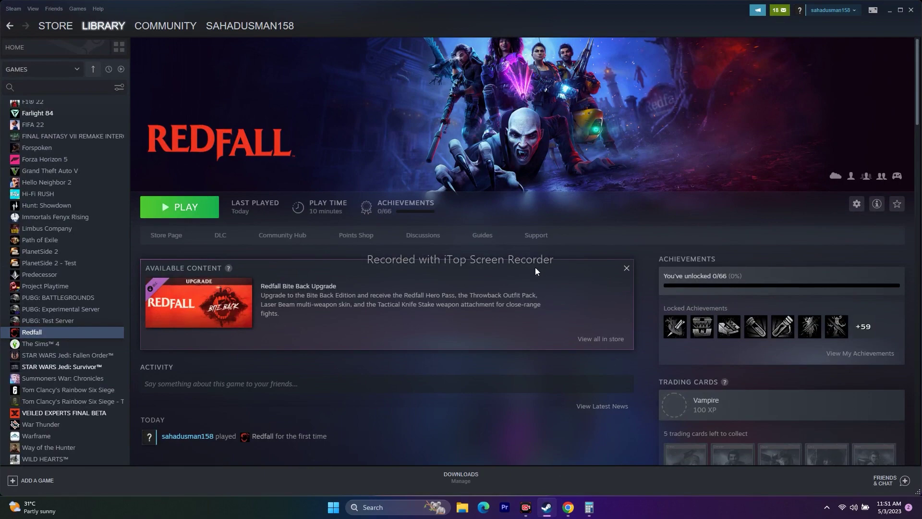
left_click(884, 13)
Step: Open the Windows Update page in Settings, look over the available updates and close Settings
left_click(379, 507)
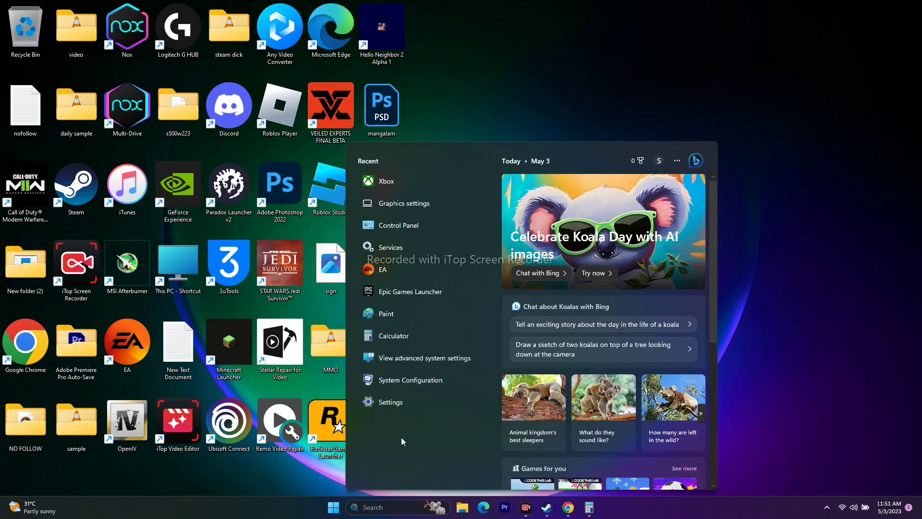
left_click(404, 403)
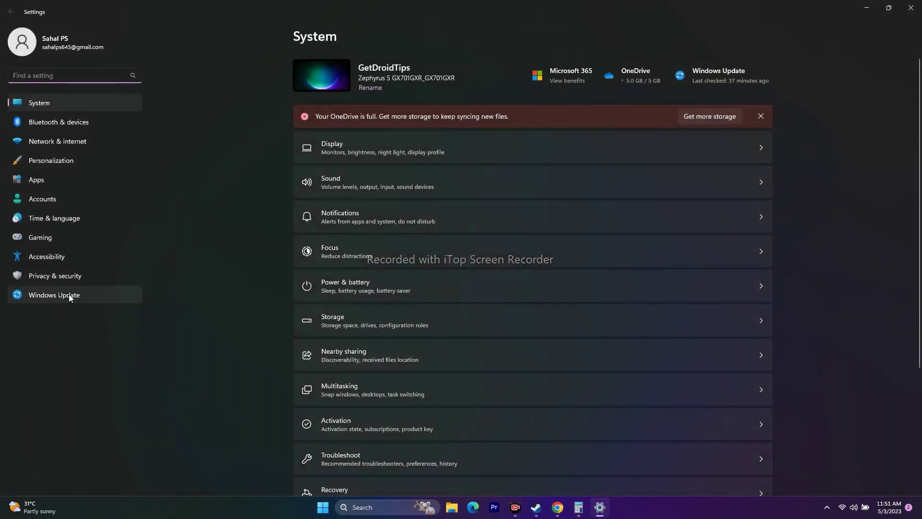
left_click(59, 294)
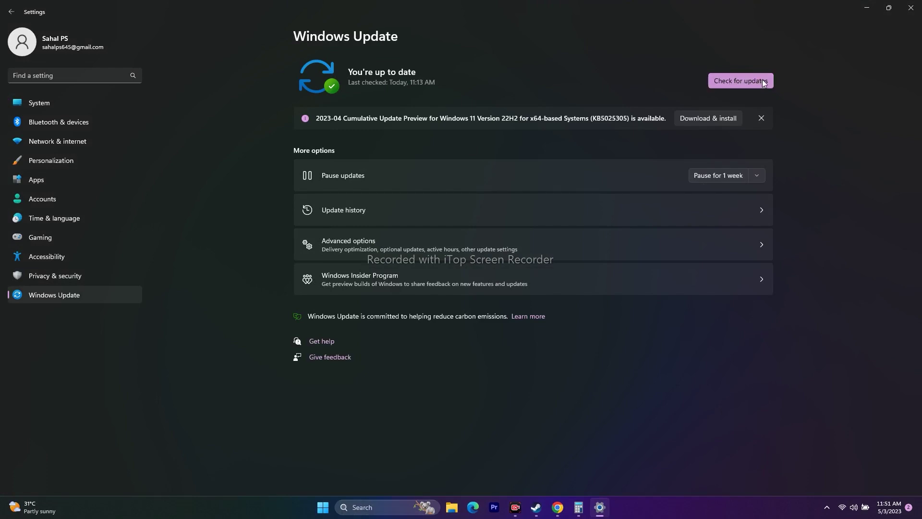
left_click(911, 8)
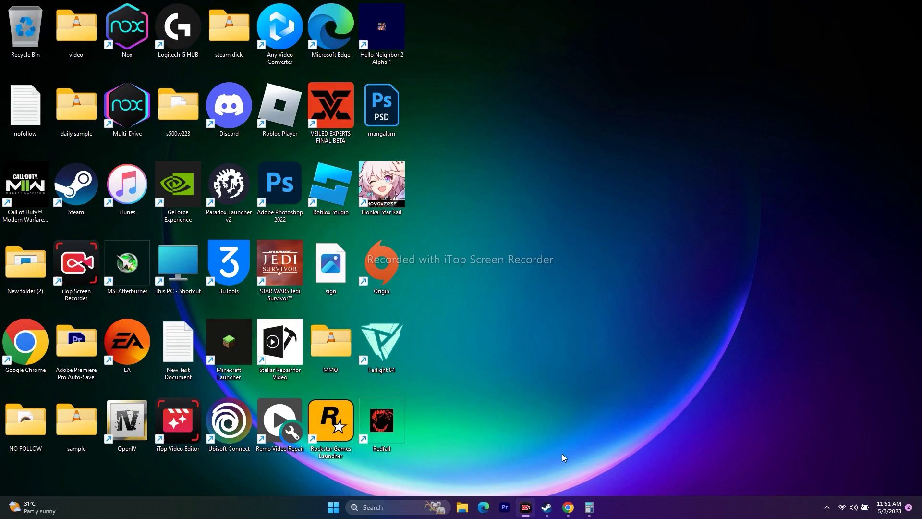
Step: Switch to Steam, view Redfall's management options including Uninstall, dismiss them and return to the desktop
left_click(551, 507)
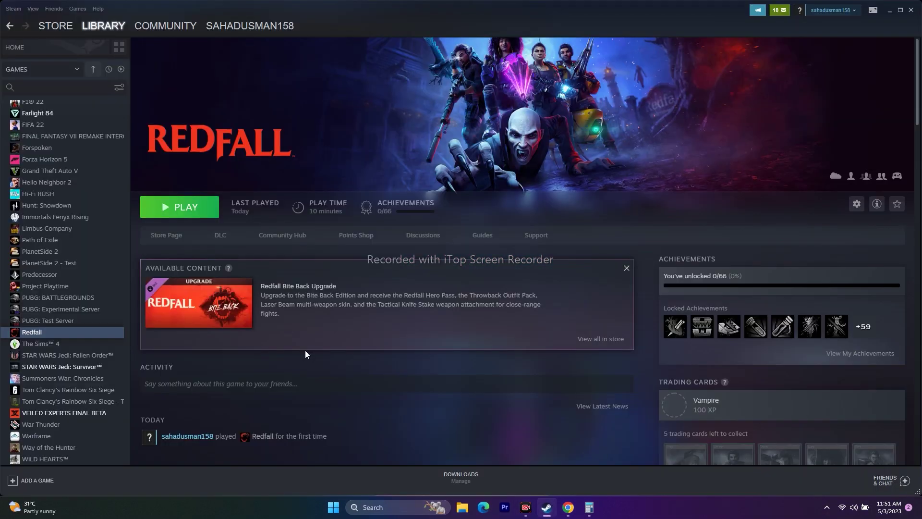
right_click(48, 333)
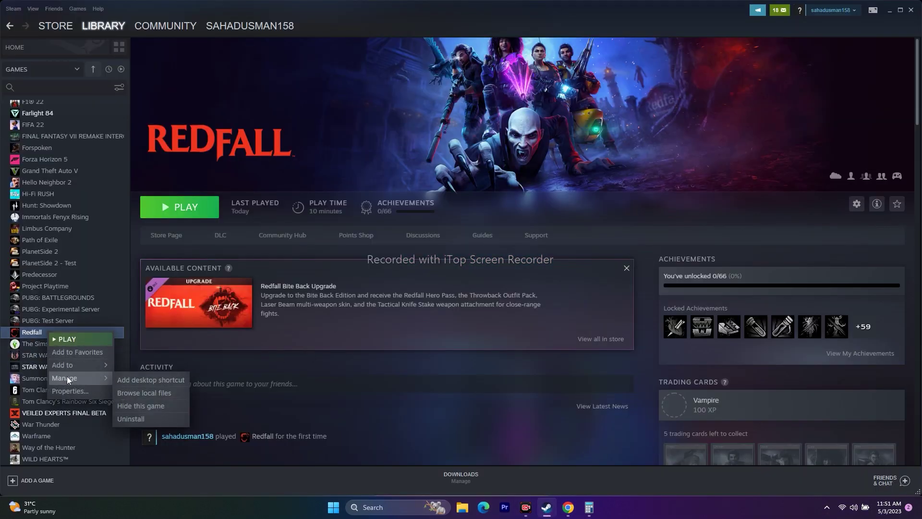
left_click(109, 448)
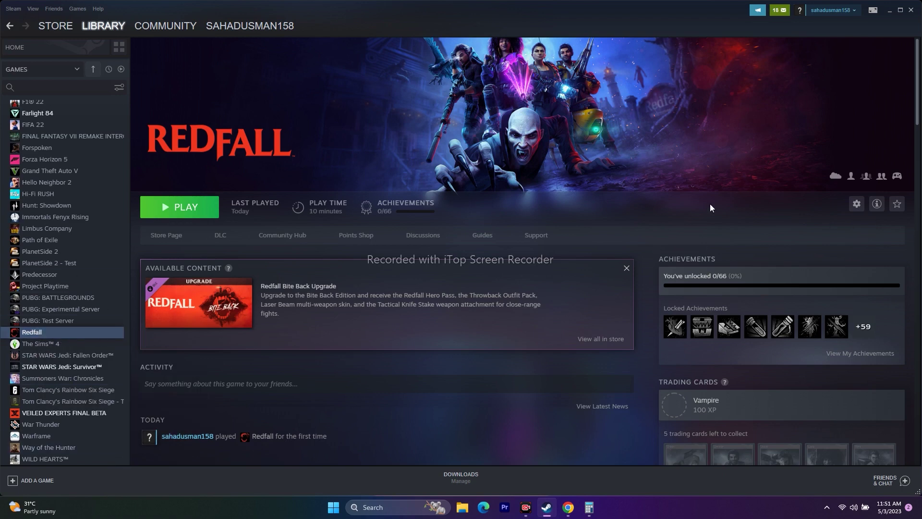
key("super+d")
Step: Open This PC in File Explorer, view the free space on the drives and put the window away
left_click(462, 507)
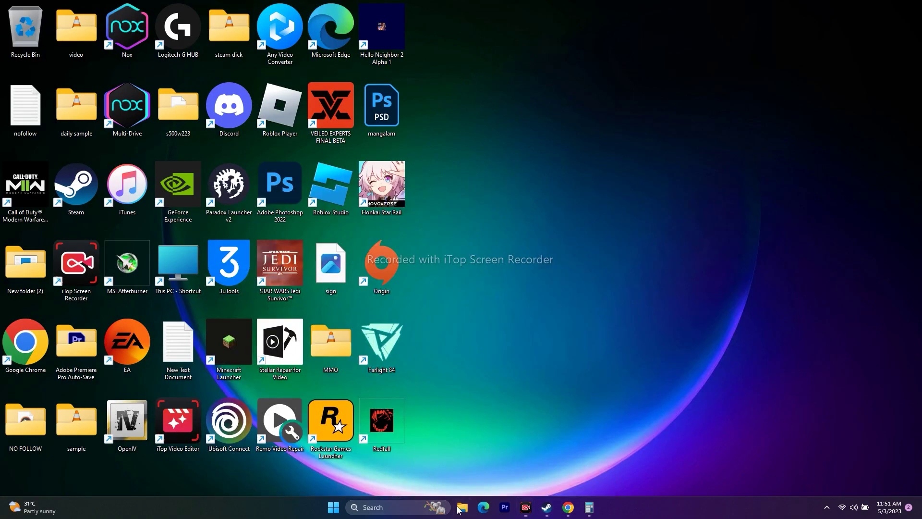
left_click(34, 306)
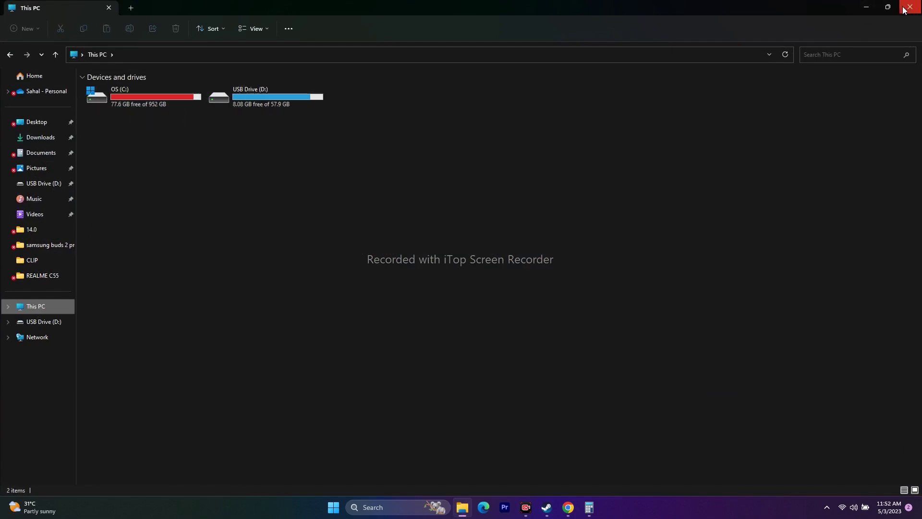
left_click(867, 8)
left_click(571, 508)
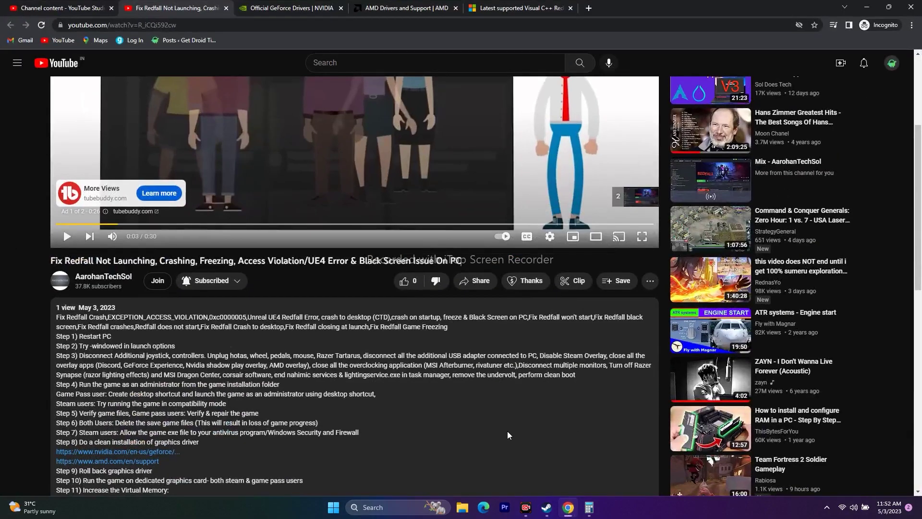
key("super+d")
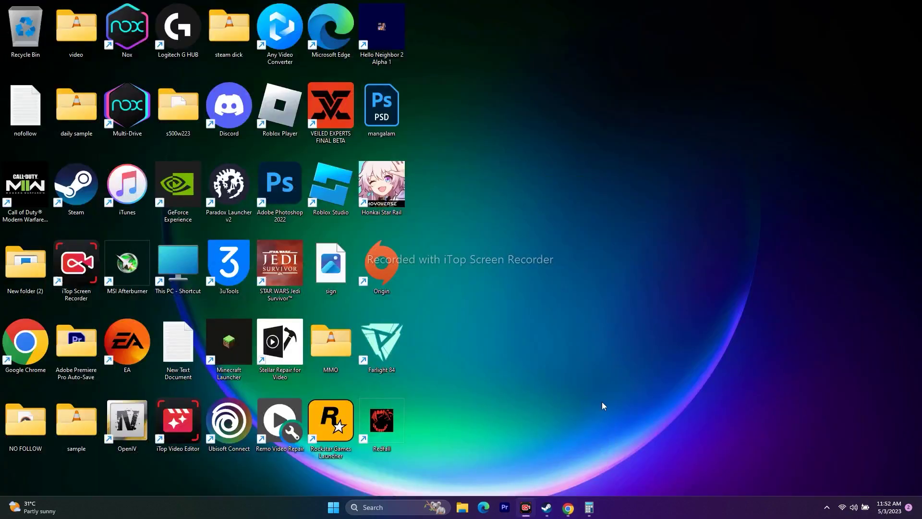
left_click(568, 508)
left_click(48, 7)
left_click(877, 7)
Step: Switch to Chrome and view the NVIDIA GeForce Drivers and AMD Drivers and Support pages, ending on NVIDIA's
left_click(569, 507)
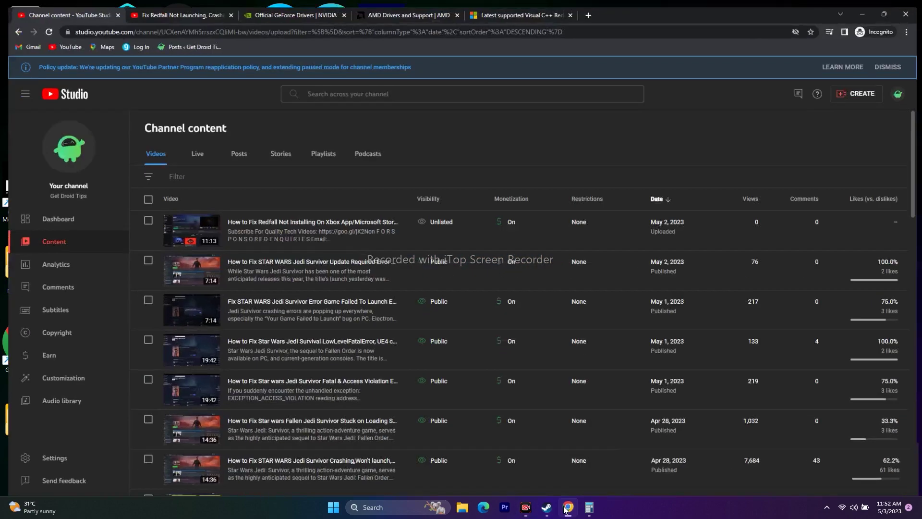
left_click(291, 8)
left_click(508, 118)
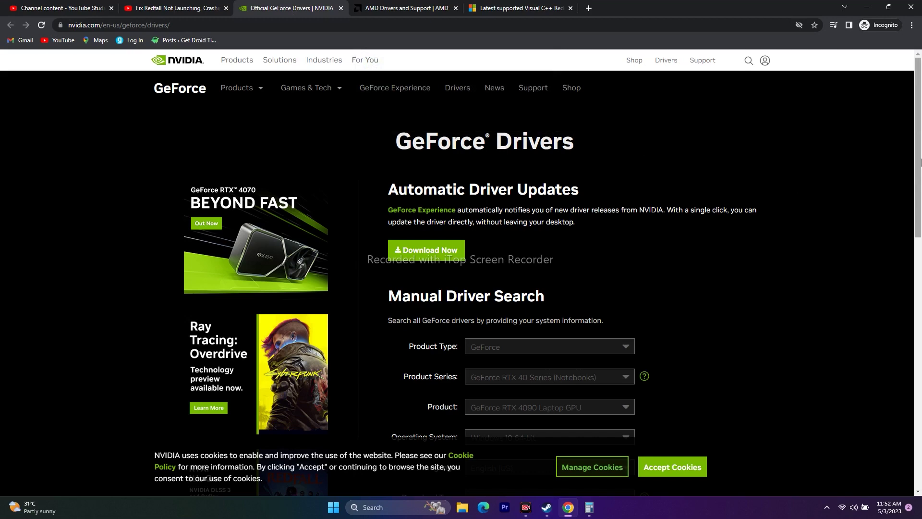
left_click(377, 6)
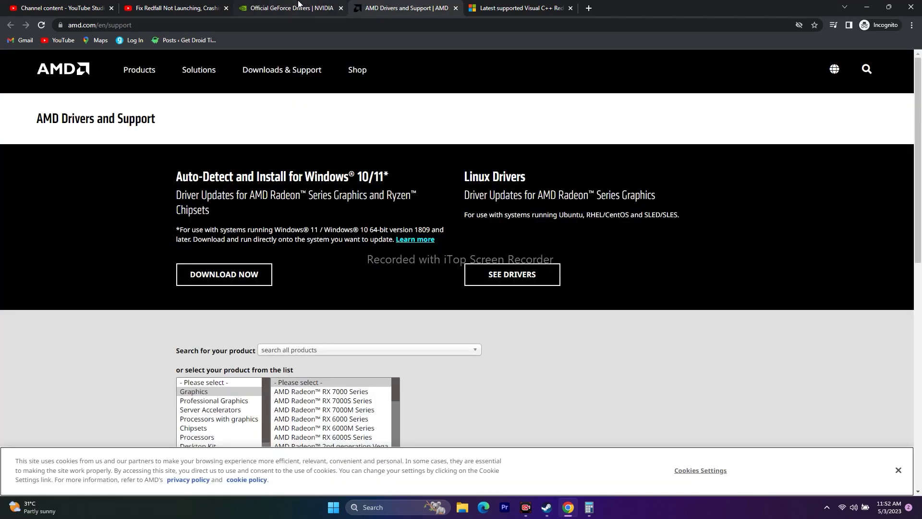
left_click(298, 5)
Step: Run a manual GeForce driver search and examine the newest Game Ready Driver's version and release date
scroll(856, 189, "down", 1)
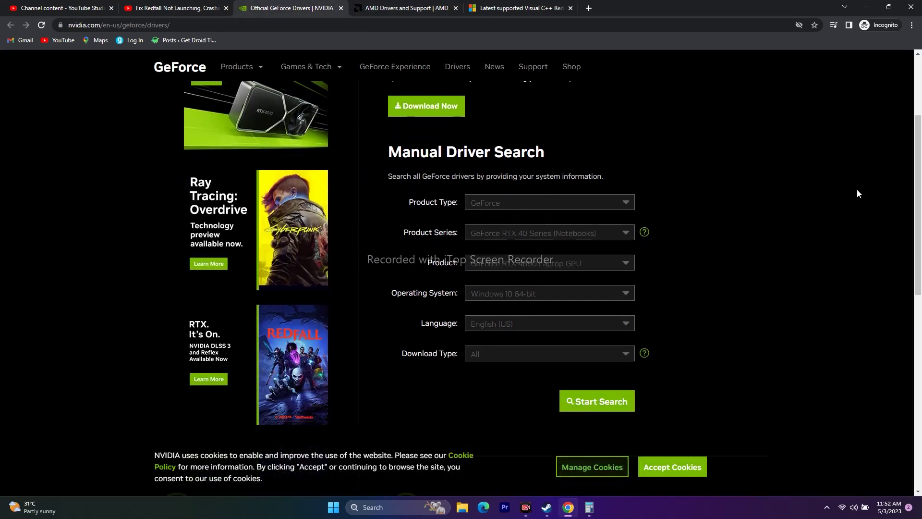
left_click(564, 233)
left_click(560, 263)
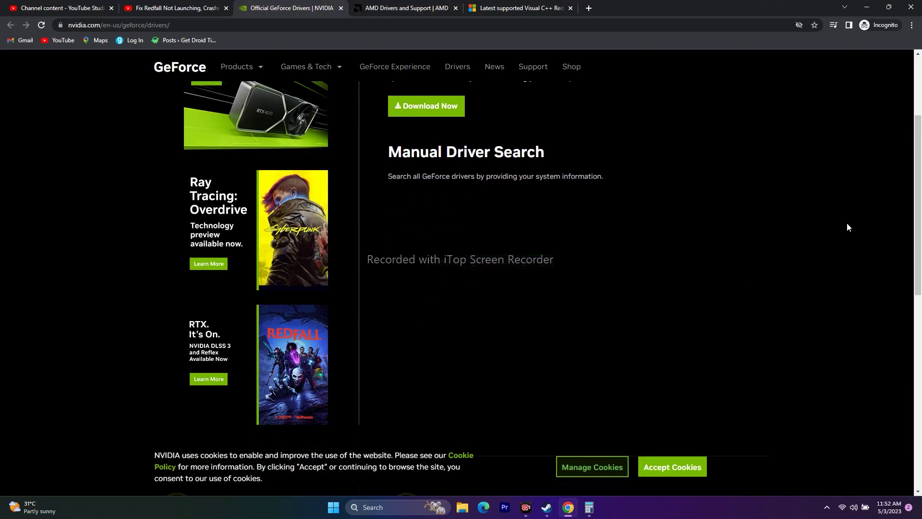
scroll(834, 196, "down", 3)
left_click(603, 257)
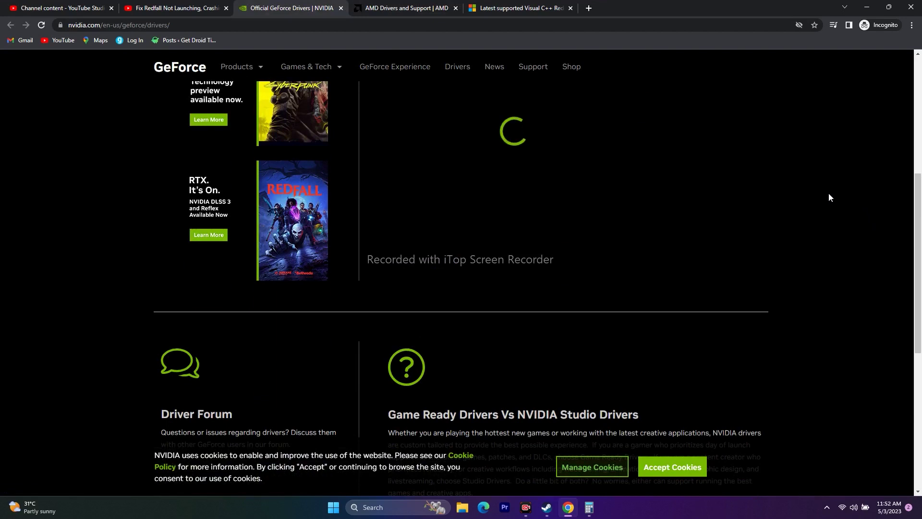
scroll(839, 188, "down", 3)
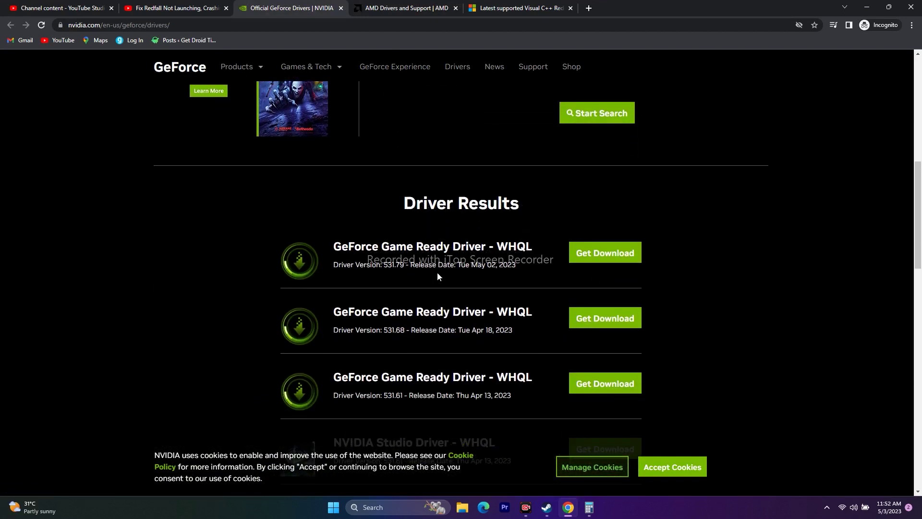
left_click_drag(385, 268, 517, 265)
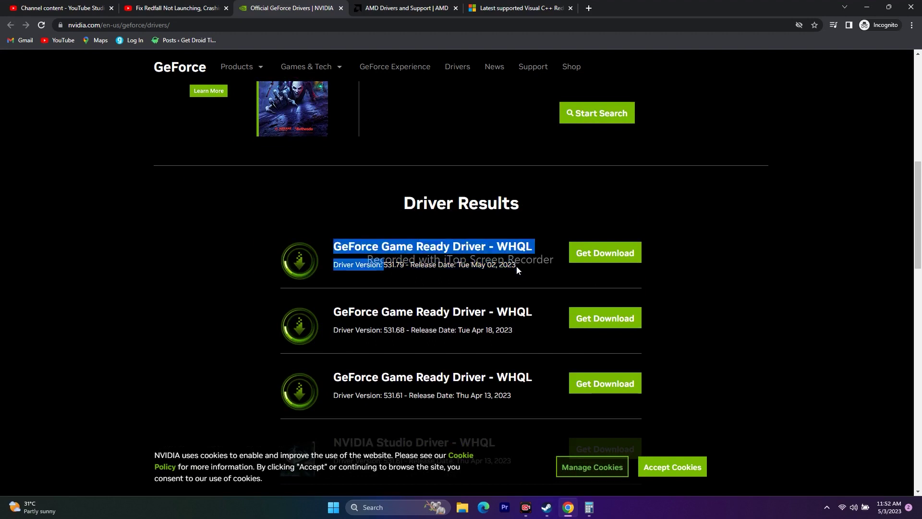
left_click(735, 268)
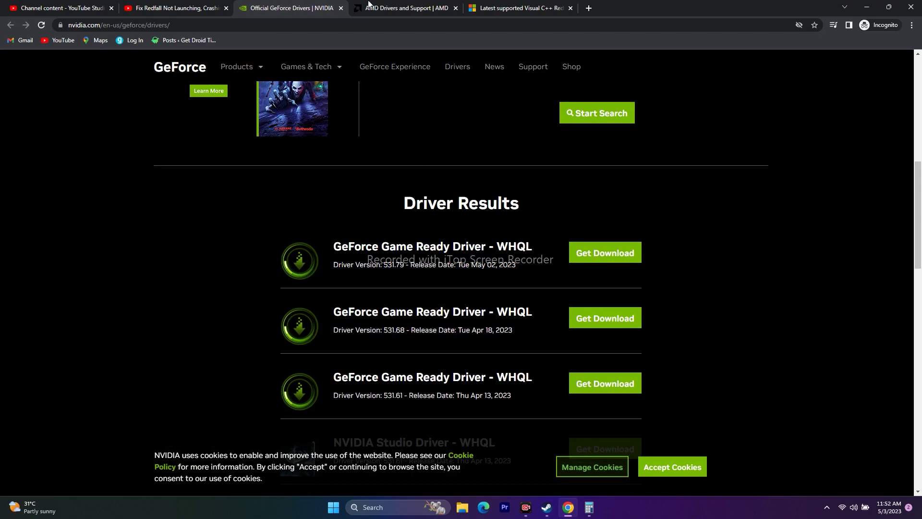
Step: On AMD's support page, choose Graphics, Radeon RX 7000S Series and RX 7600S, and submit the driver search
left_click(380, 8)
scroll(724, 232, "down", 2)
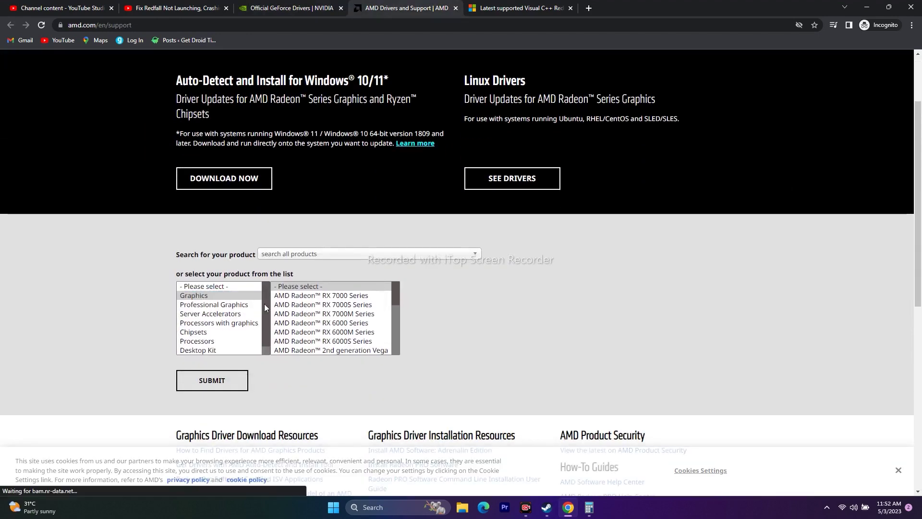
left_click(326, 305)
left_click(453, 294)
left_click(538, 304)
left_click(223, 381)
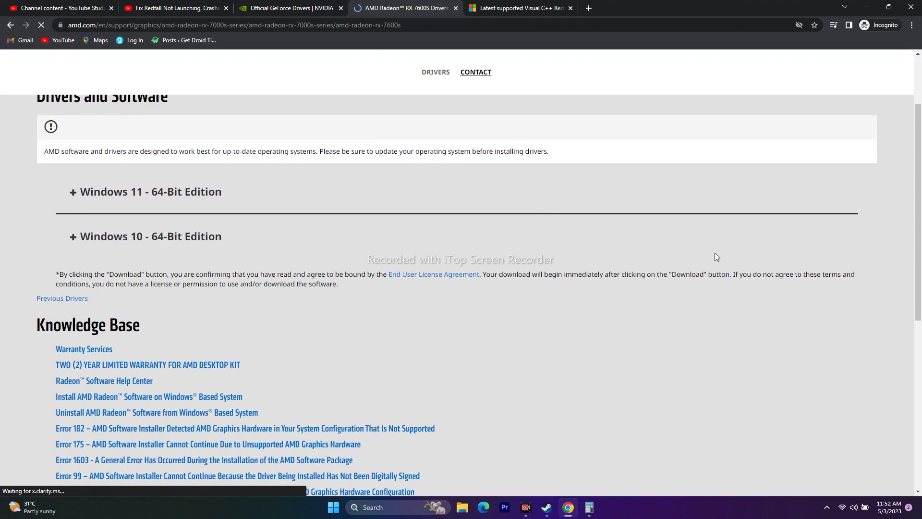
Step: View the Visual Studio 2015–2022 download links on Chrome's Microsoft Visual C++ Redistributable page, and put the Chrome and Steam windows away
left_click(867, 8)
left_click(546, 507)
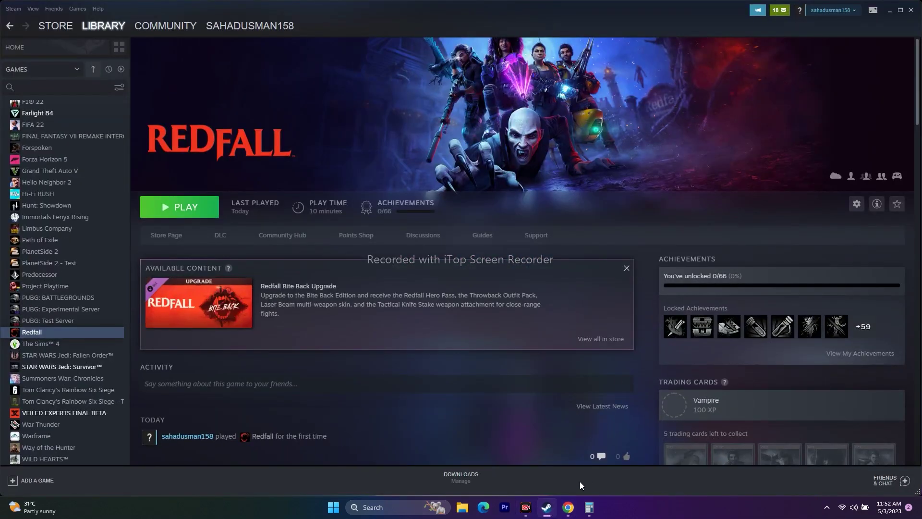
left_click(568, 507)
left_click(518, 8)
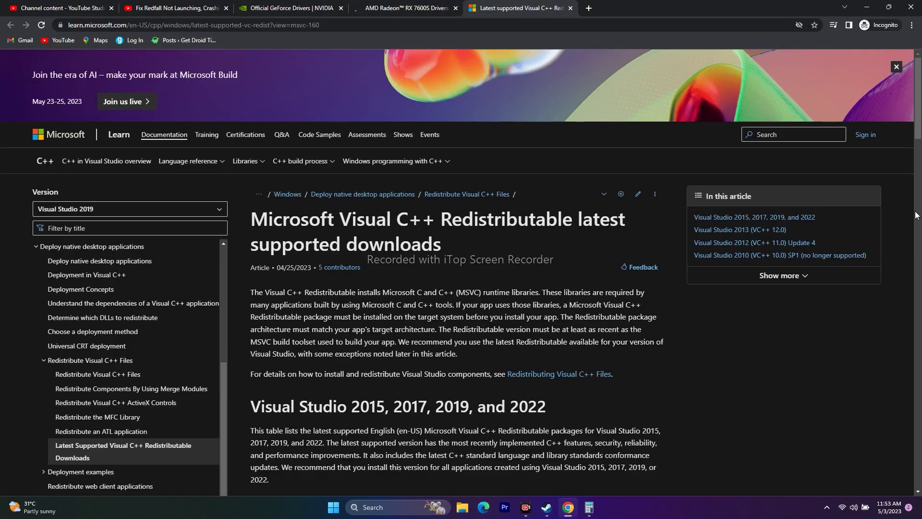
scroll(894, 185, "down", 8)
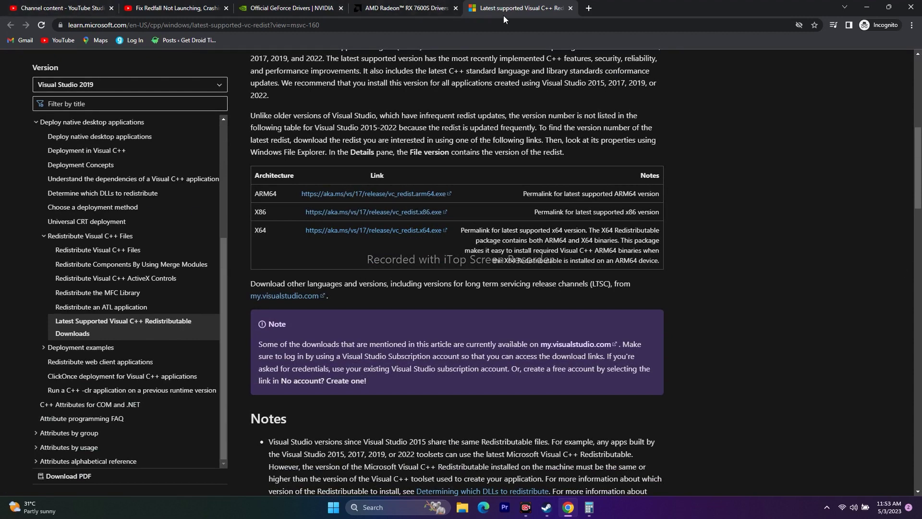
left_click(866, 9)
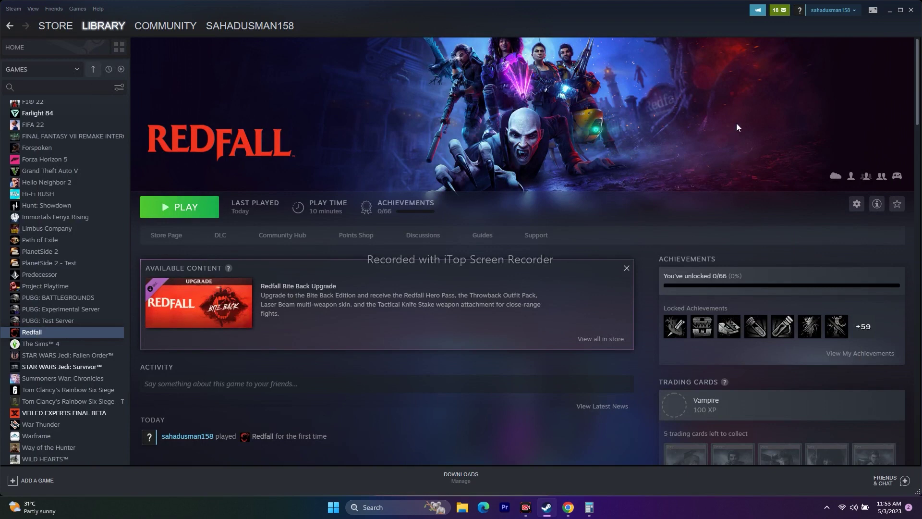
left_click(884, 13)
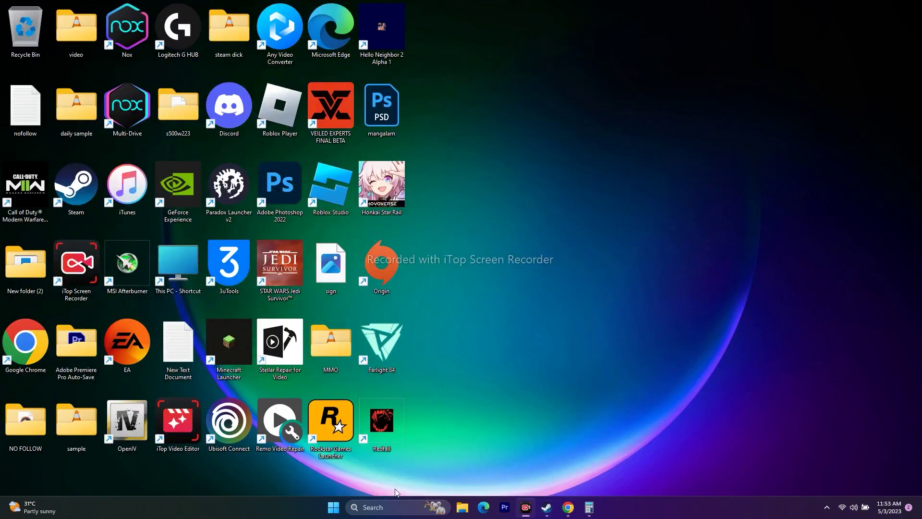
Step: Open the Xbox app, view its Game Pass page and put the window away
left_click(384, 506)
left_click(433, 183)
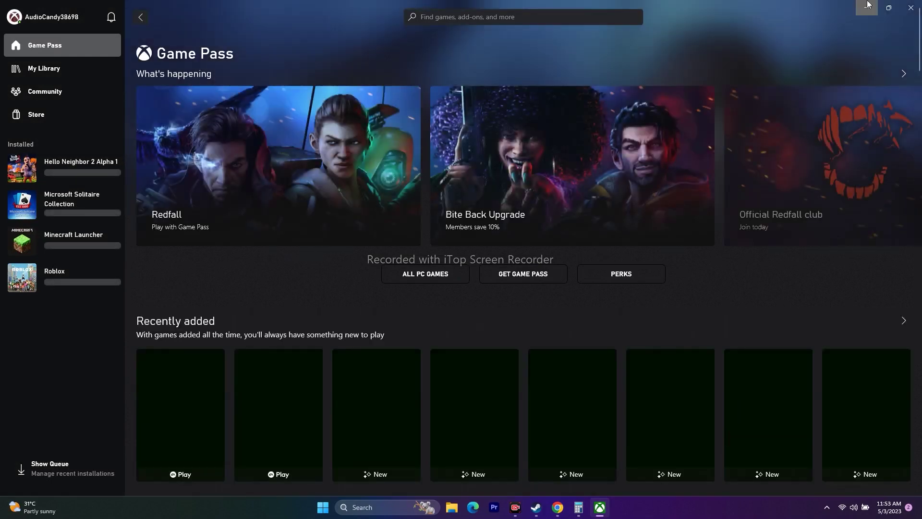
left_click(867, 6)
Step: Find and open the Microsoft Store through Windows search, view its home page and minimize it
left_click(343, 505)
type("MICR")
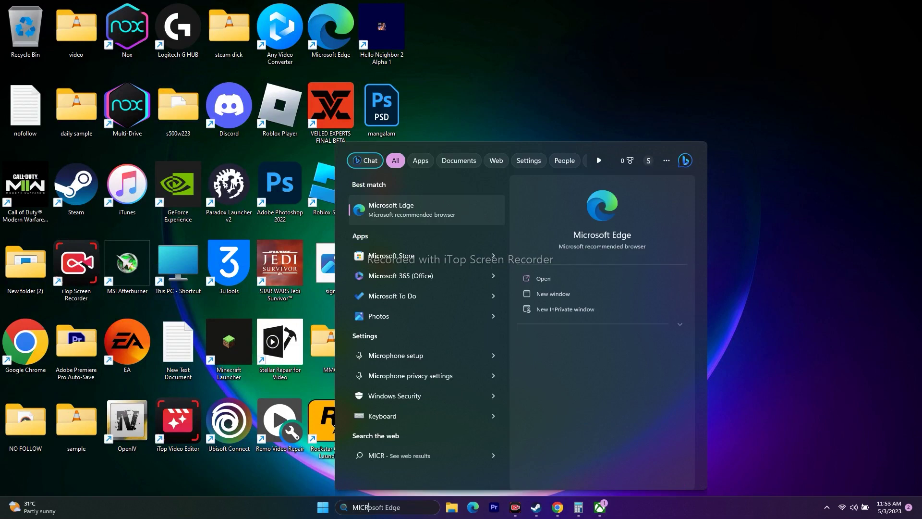
left_click(439, 252)
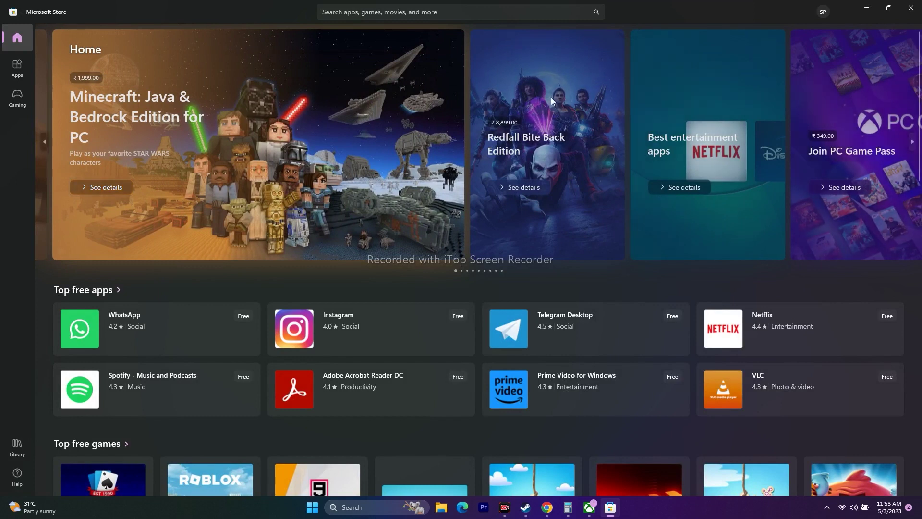
left_click(864, 9)
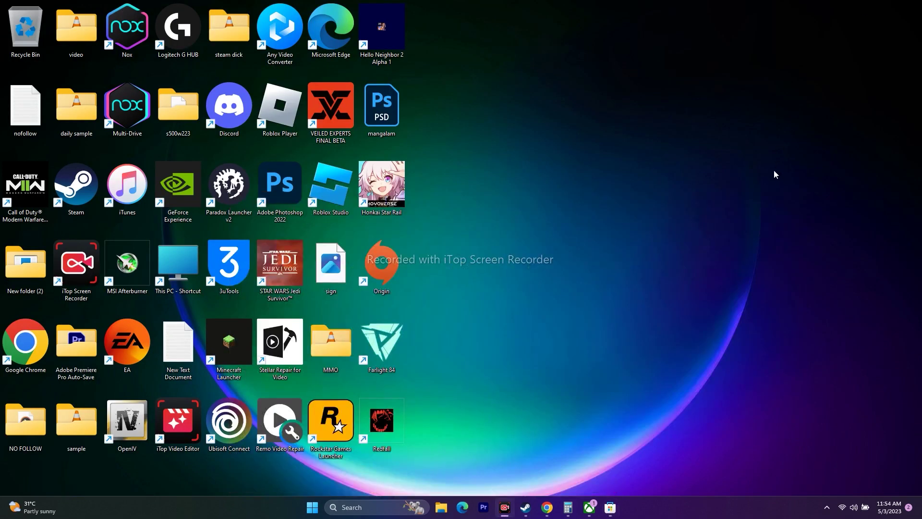
Step: Search Windows for Services and open the Services console
left_click(359, 505)
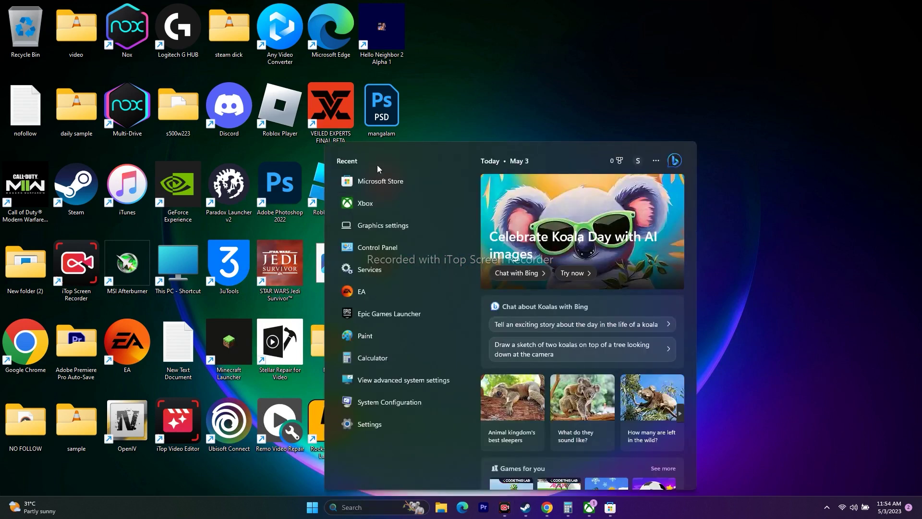
type("SERvices")
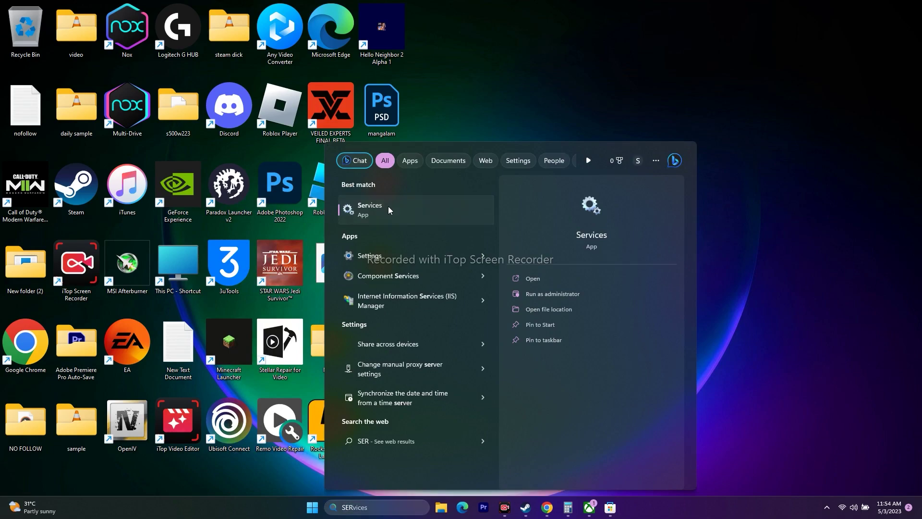
left_click(388, 206)
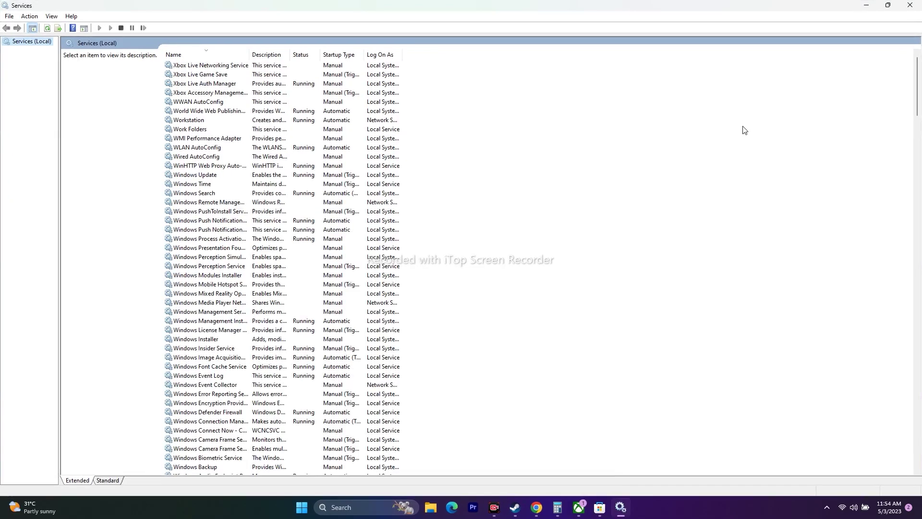
Step: Set the startup type of the IP Helper service to Automatic and close its properties with the setting accepted
scroll(256, 184, "down", 20)
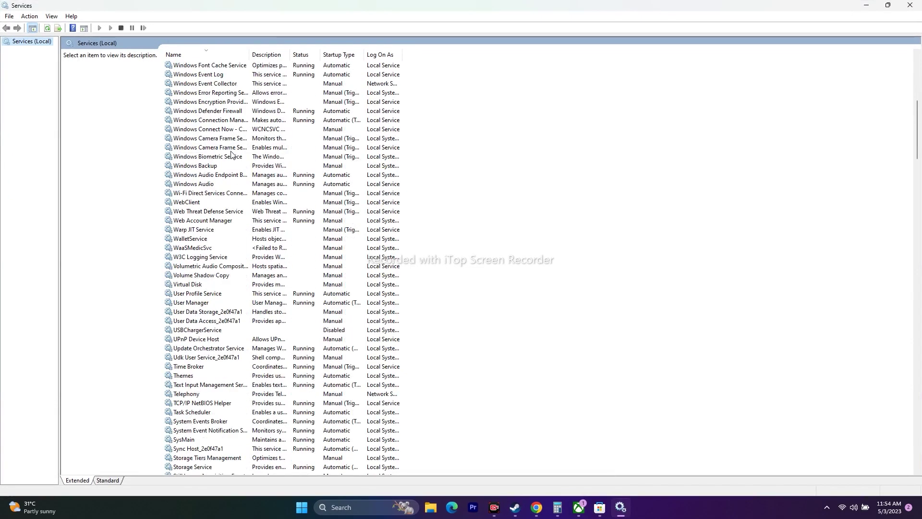
scroll(231, 154, "down", 20)
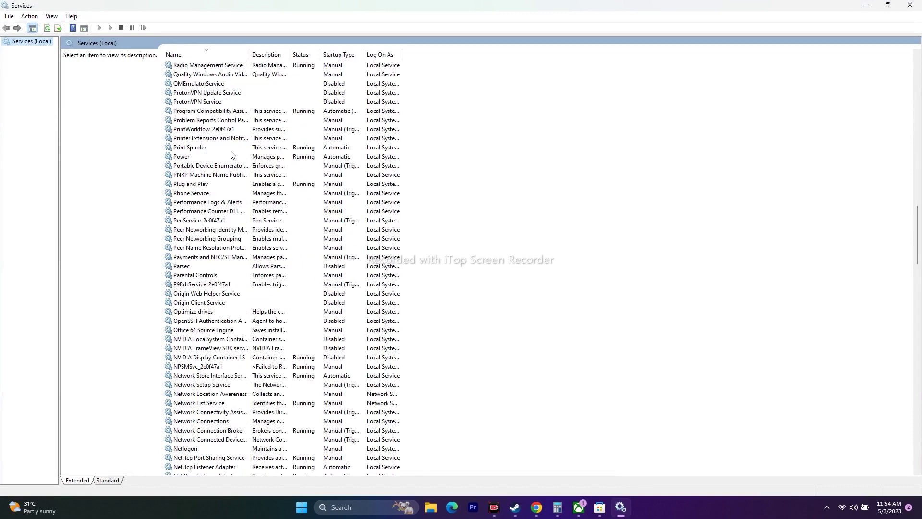
scroll(227, 167, "down", 8)
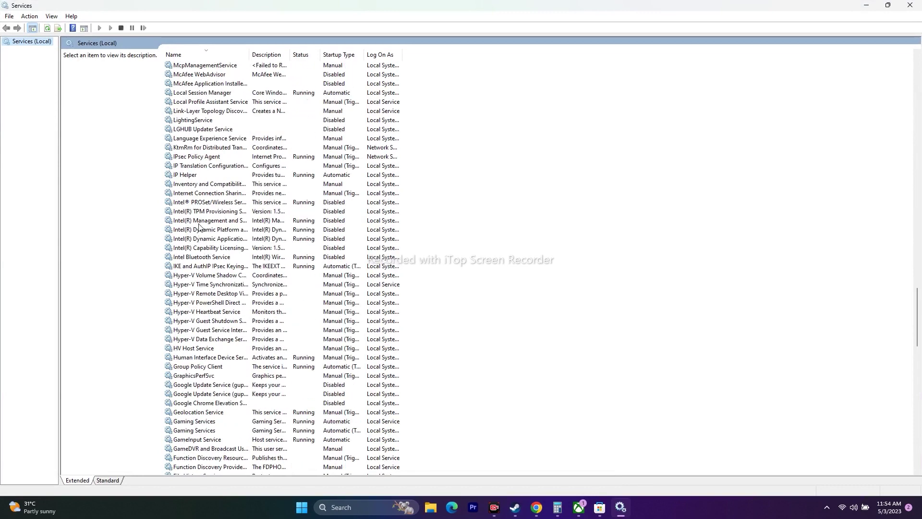
double_click(193, 176)
left_click(448, 241)
left_click(445, 259)
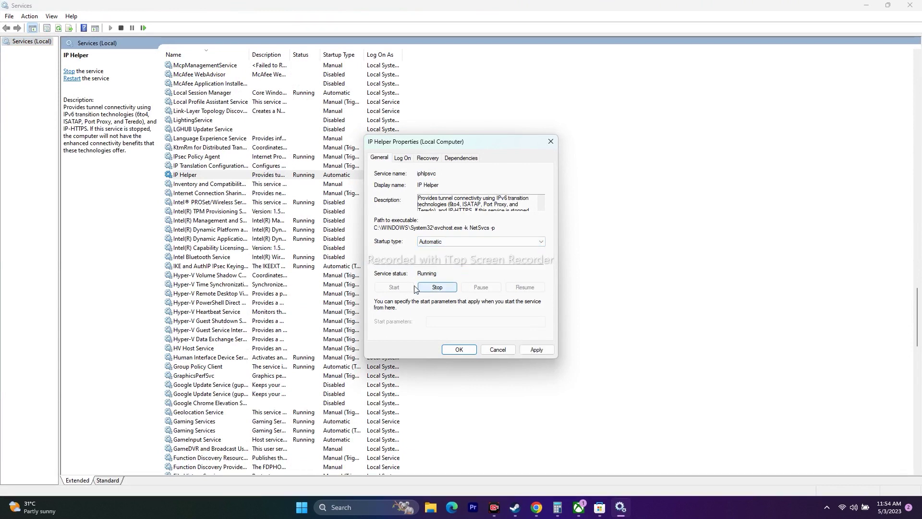
left_click(442, 241)
left_click(441, 262)
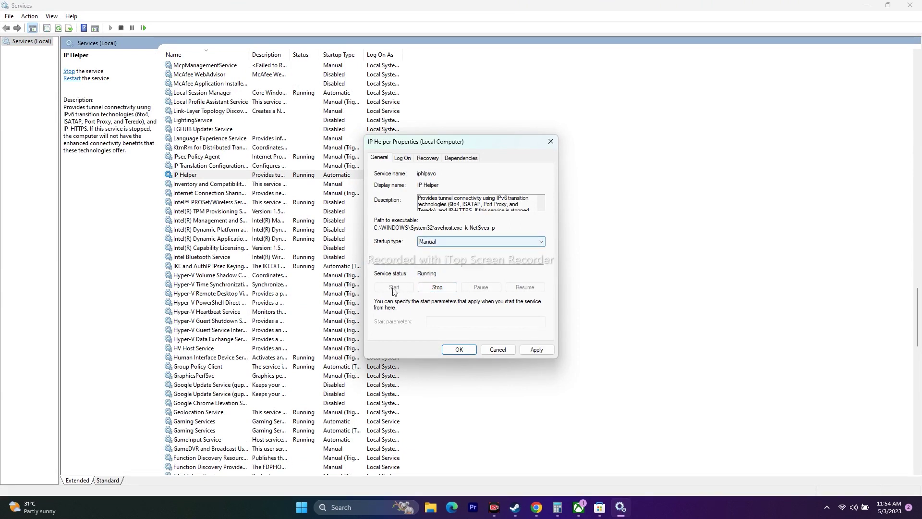
left_click(444, 241)
left_click(443, 258)
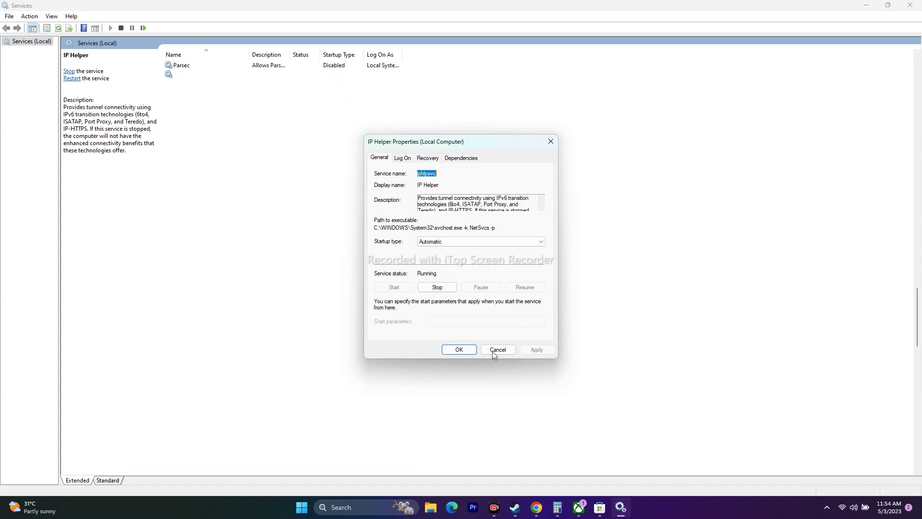
left_click(459, 349)
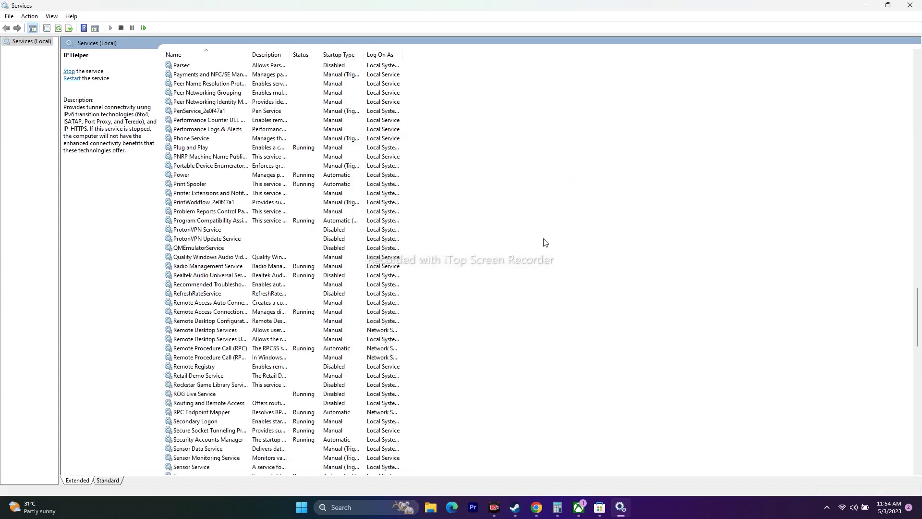
Step: Set the Xbox Live Auth Manager service's startup type to Automatic and apply the change
scroll(243, 227, "down", 18)
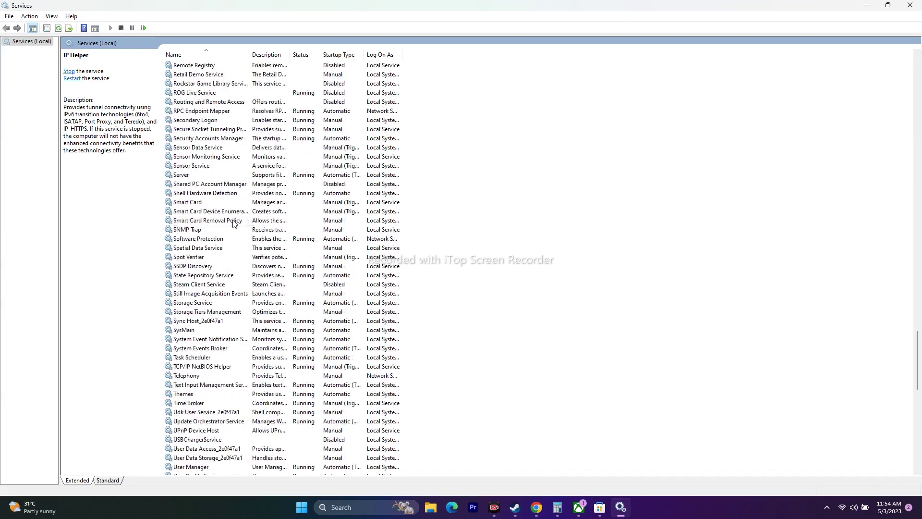
scroll(232, 222, "down", 15)
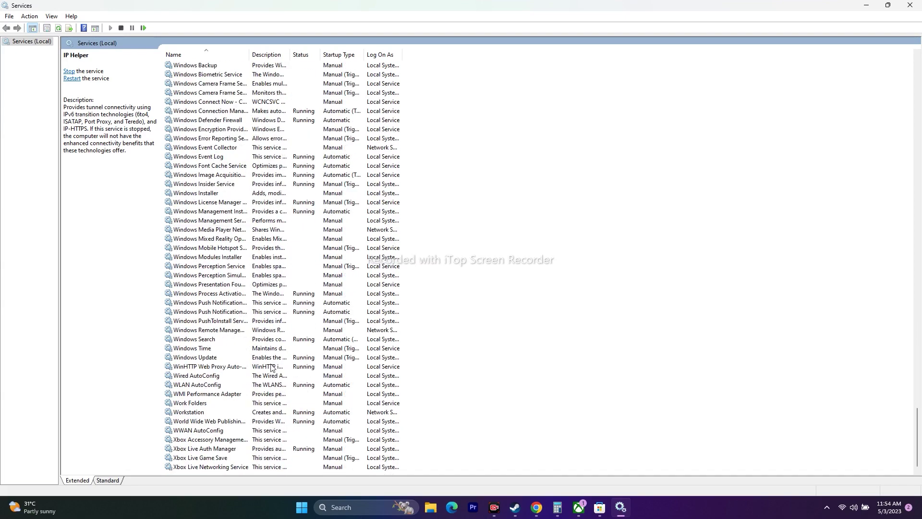
double_click(209, 448)
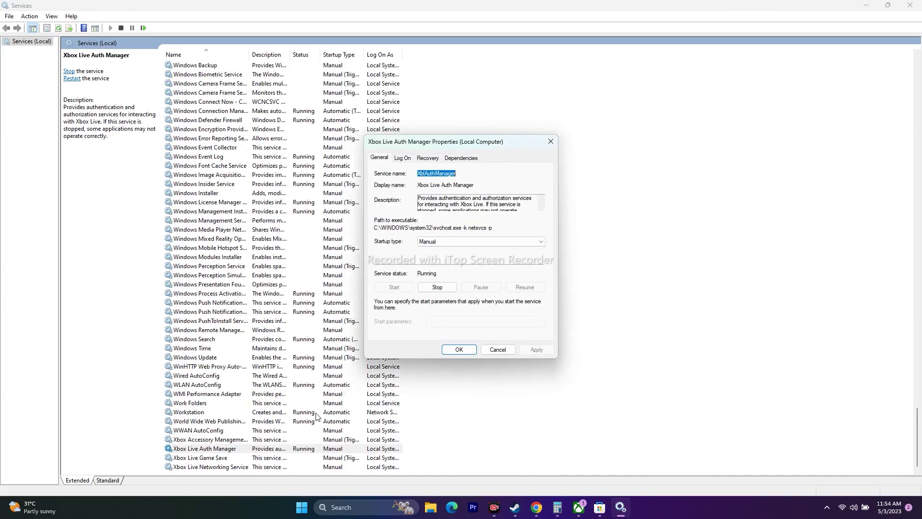
left_click(444, 243)
left_click(434, 257)
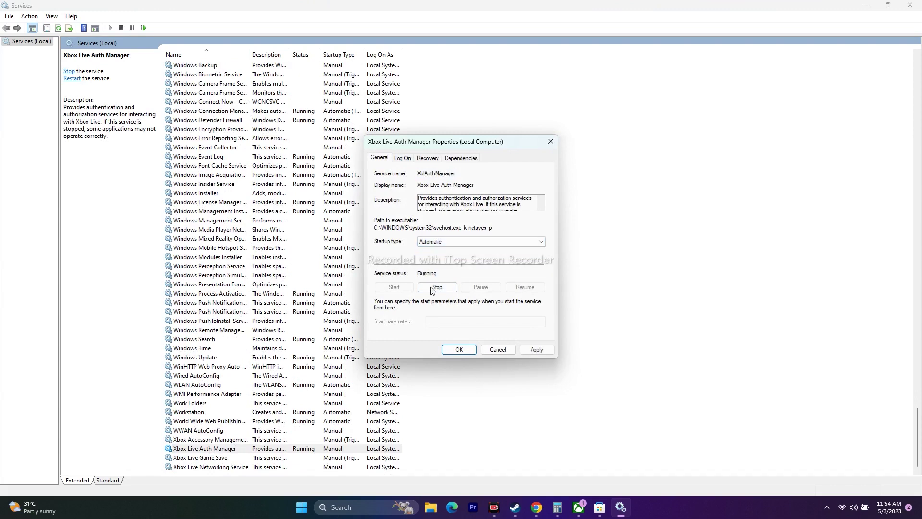
left_click(533, 350)
left_click(468, 352)
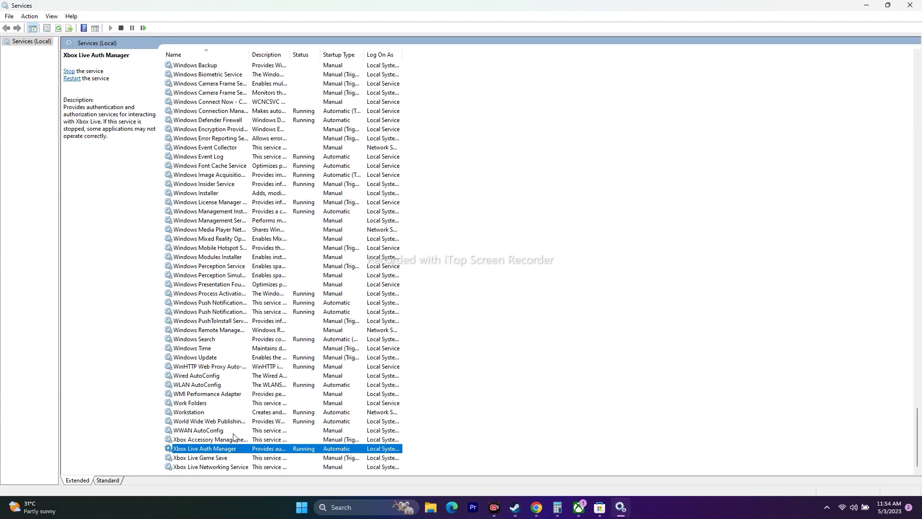
Step: Set the Xbox Live Networking Service to Automatic startup, start the service and apply the change
double_click(231, 467)
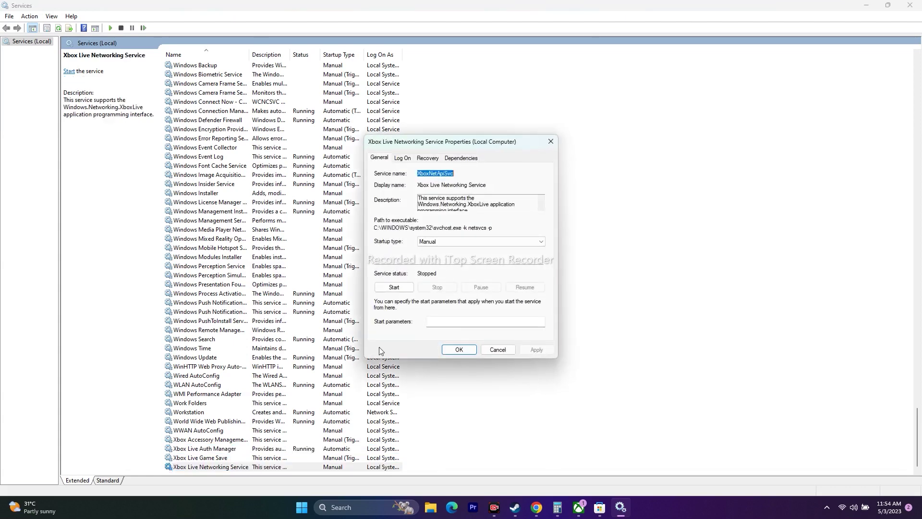
left_click(441, 246)
left_click(443, 260)
left_click(393, 287)
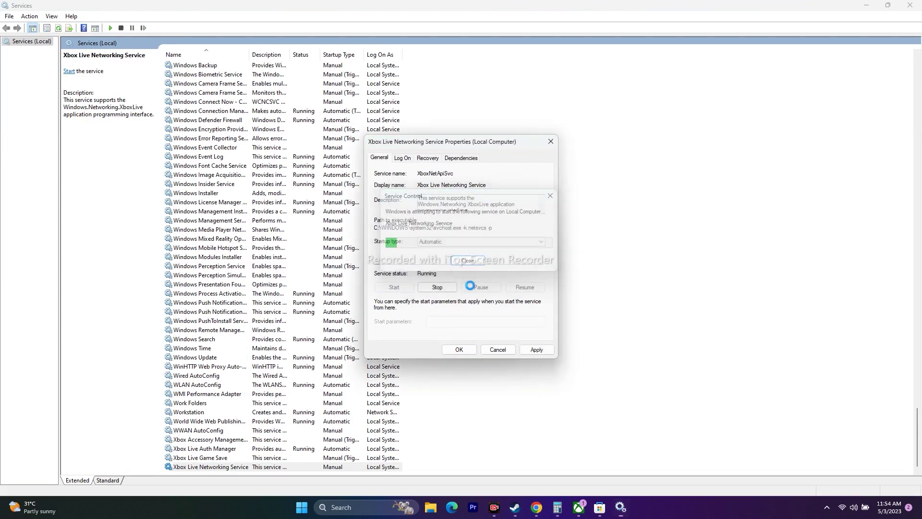
left_click(527, 350)
left_click(473, 350)
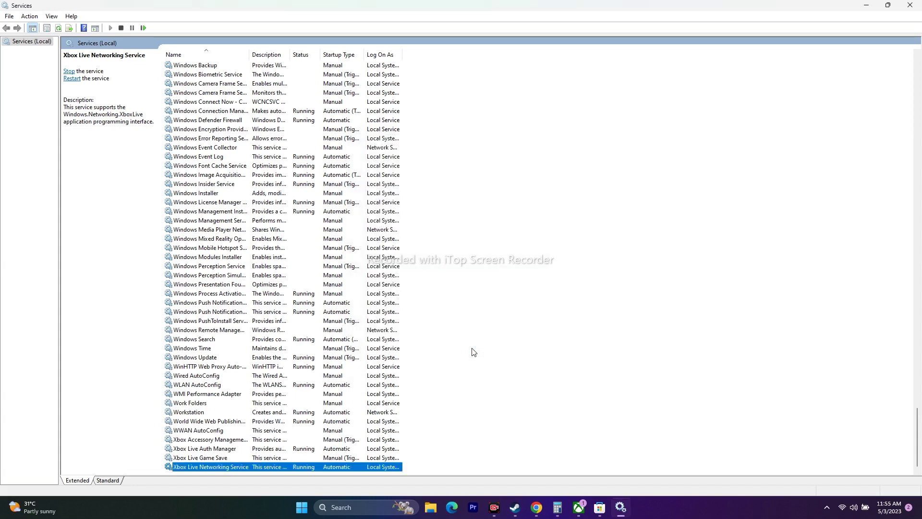
Step: Set the Windows Update service's startup type to Automatic and apply the change
scroll(265, 356, "up", 5)
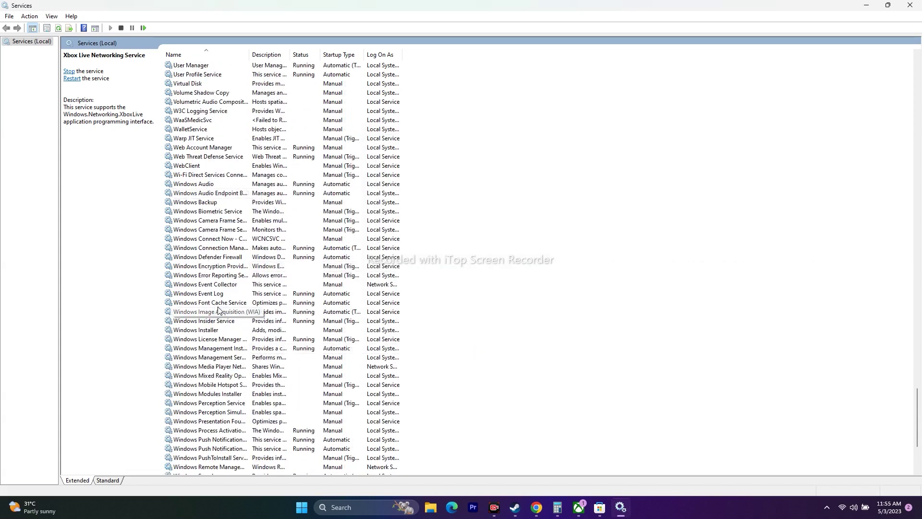
scroll(219, 317, "down", 2)
double_click(209, 441)
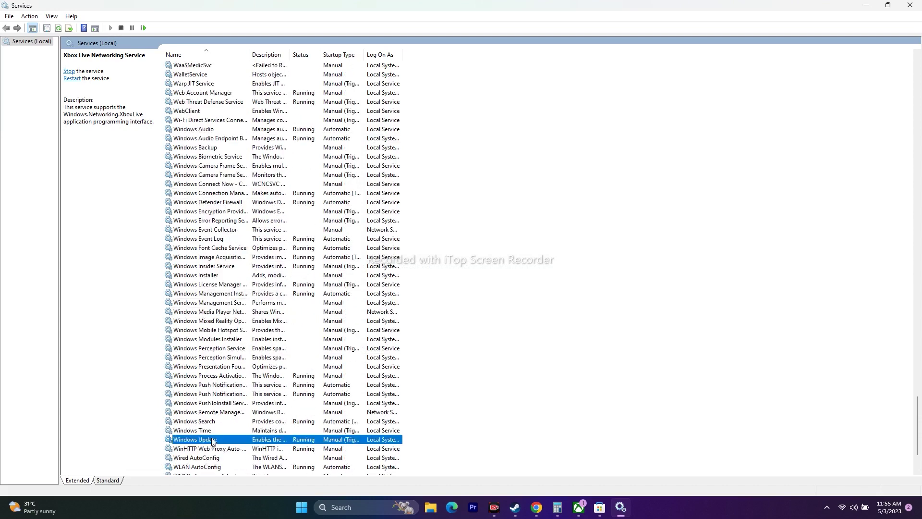
left_click(446, 242)
left_click(446, 262)
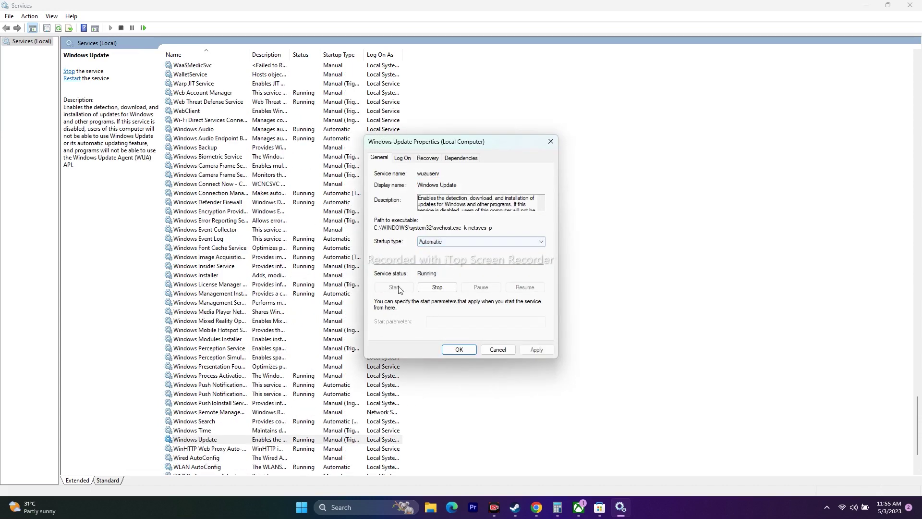
left_click(528, 350)
left_click(457, 350)
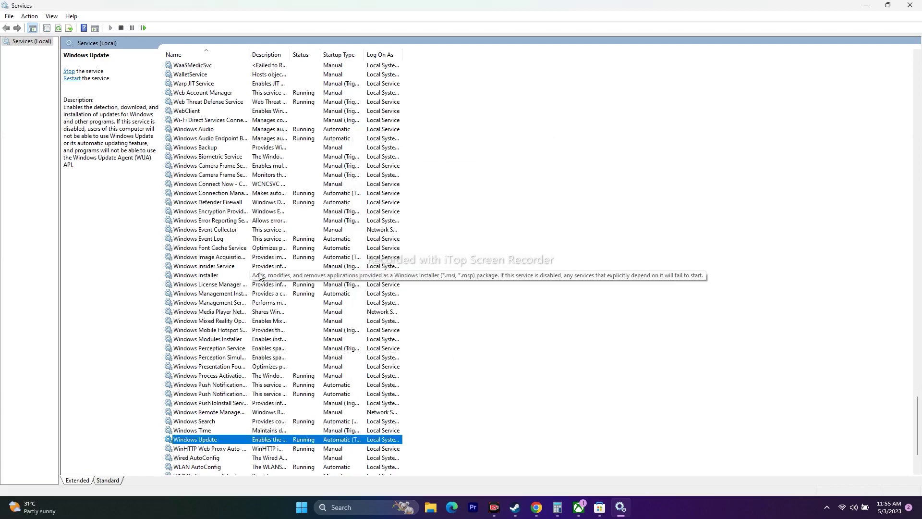
Step: Set the Microsoft Store Install Service's startup type to Automatic, apply the change and close the Services console
scroll(267, 278, "up", 12)
scroll(259, 276, "up", 20)
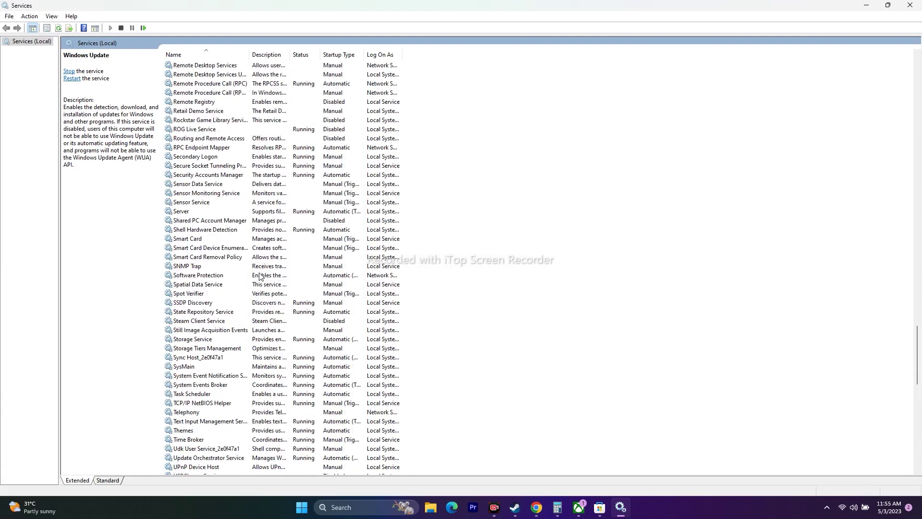
scroll(259, 276, "up", 10)
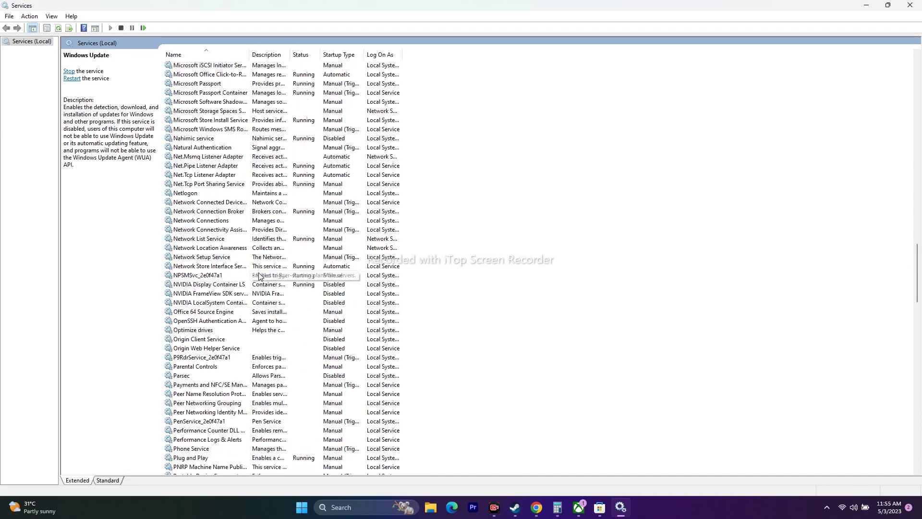
double_click(230, 230)
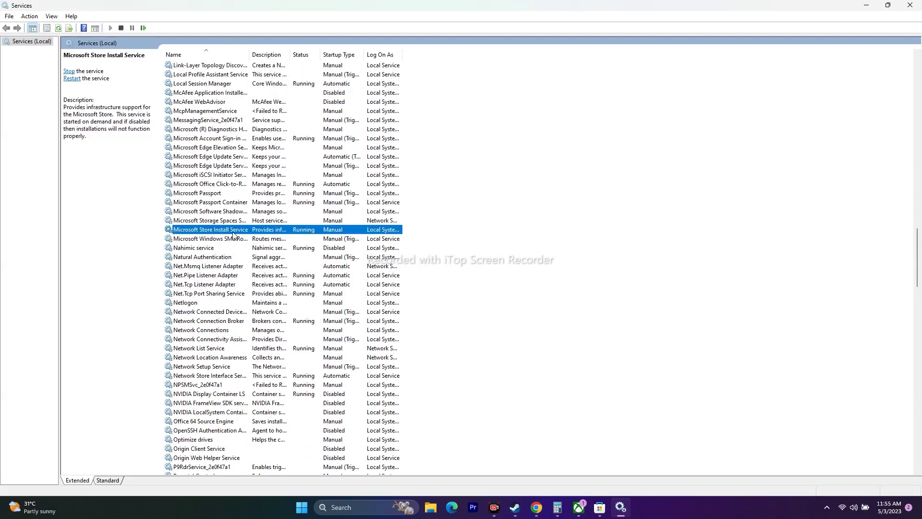
left_click(441, 241)
left_click(438, 257)
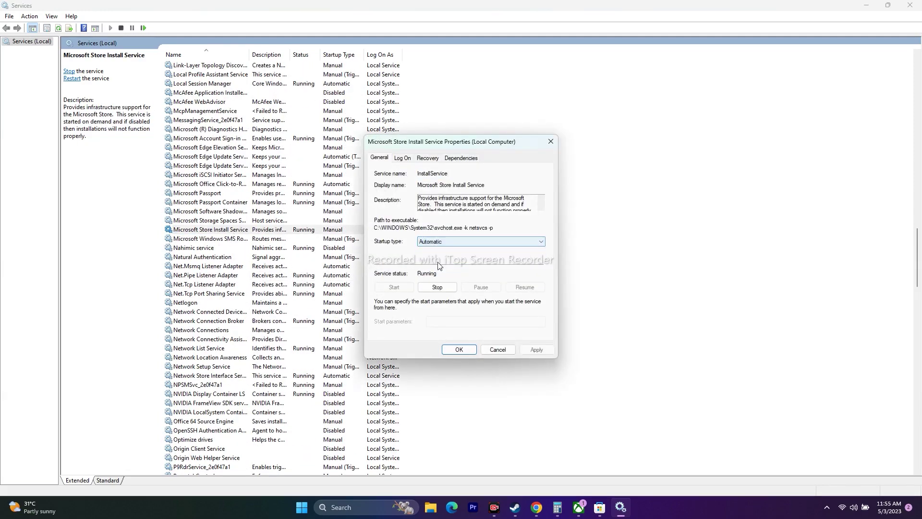
left_click(538, 350)
left_click(459, 350)
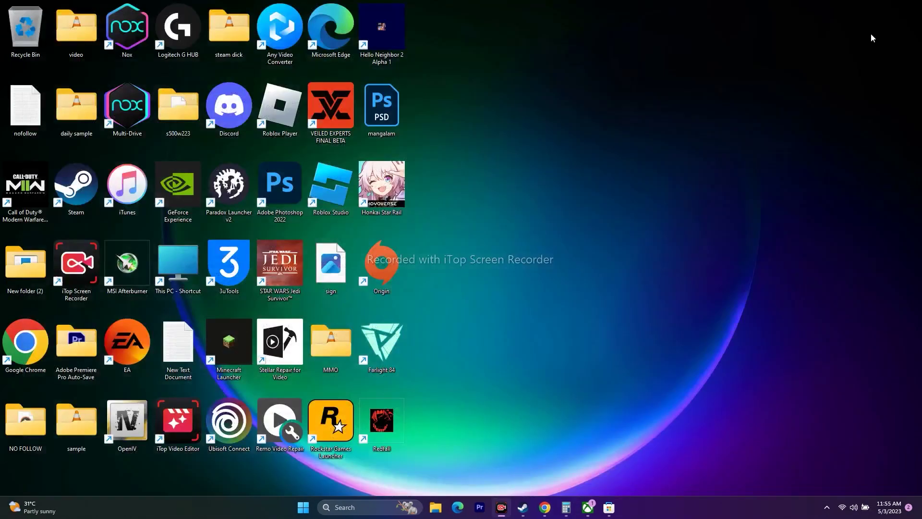
left_click(910, 5)
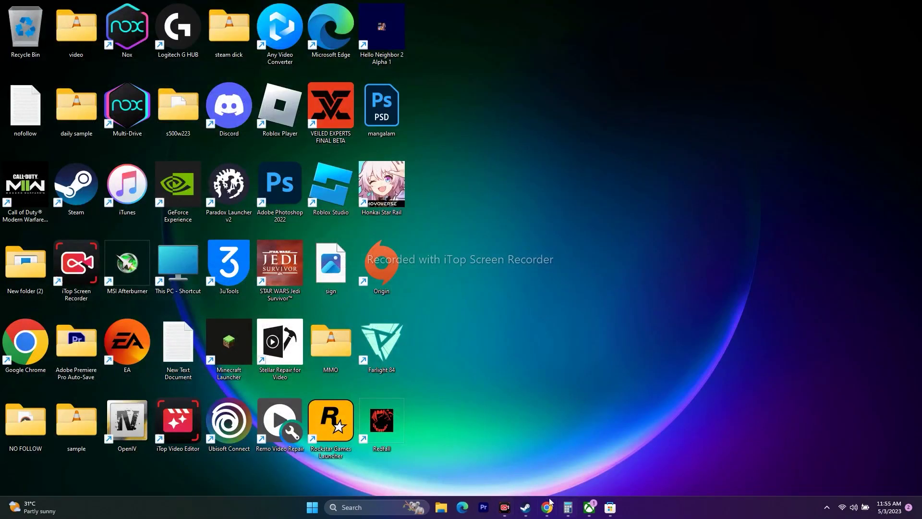
Step: Glance at Redfall's page in Steam, then check for app updates in the Microsoft Store library and minimize it
left_click(526, 507)
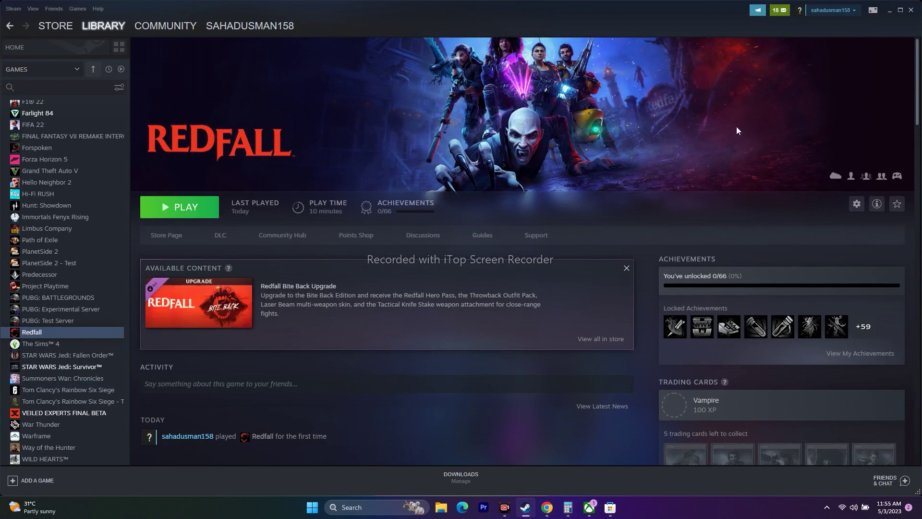
left_click(890, 14)
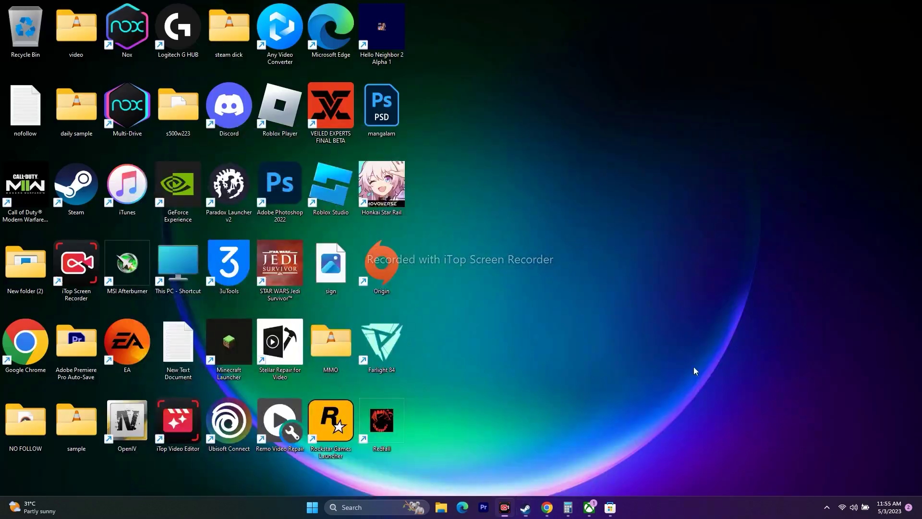
left_click(610, 507)
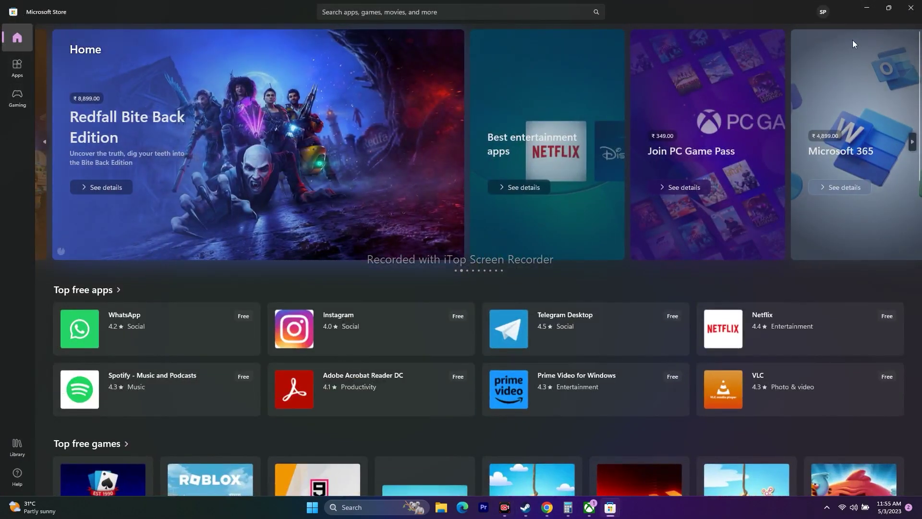
left_click(17, 445)
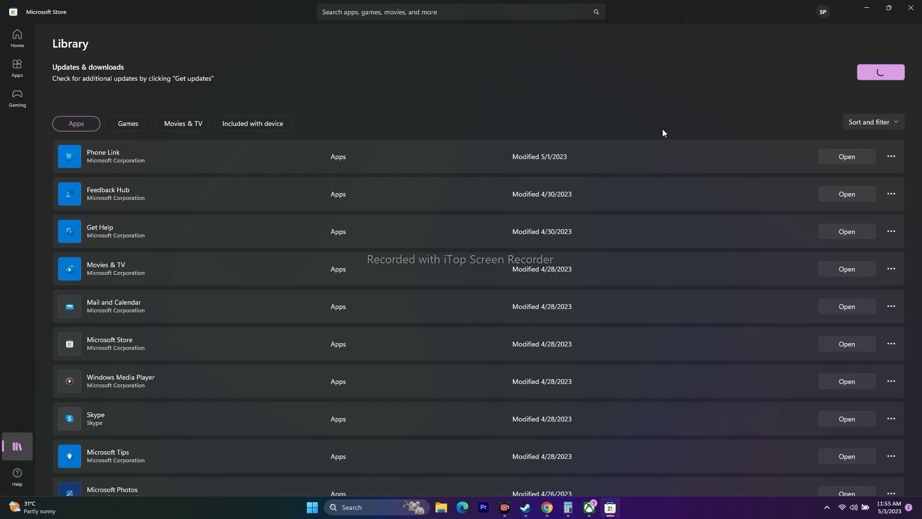
left_click(866, 9)
Step: Switch to Windows Settings and open the list of installed apps
left_click(376, 513)
left_click(370, 420)
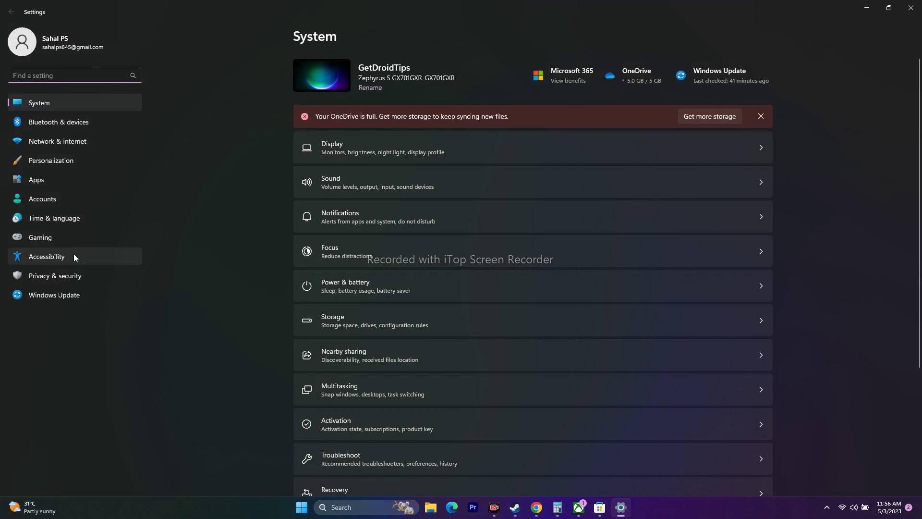
left_click(36, 182)
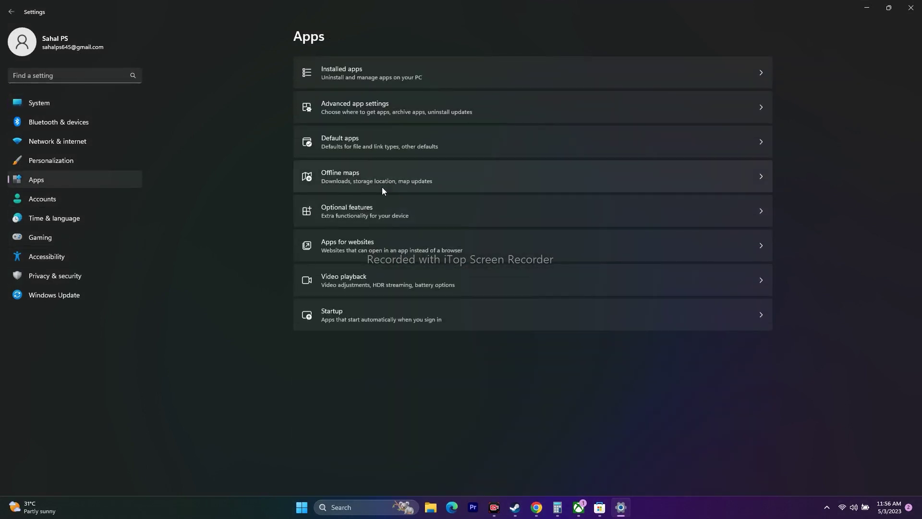
left_click(379, 67)
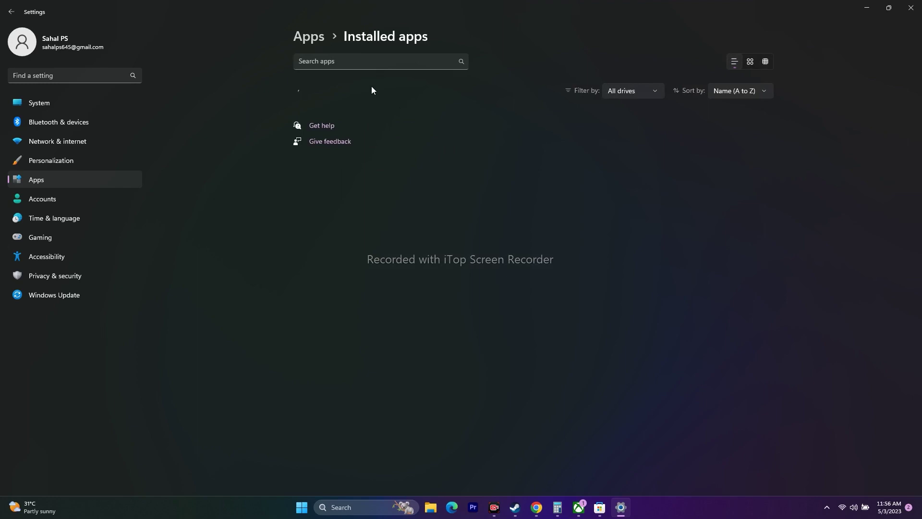
Step: Search the installed apps for STORE and view the Repair and Reset options in Microsoft Store's advanced options
left_click(353, 60)
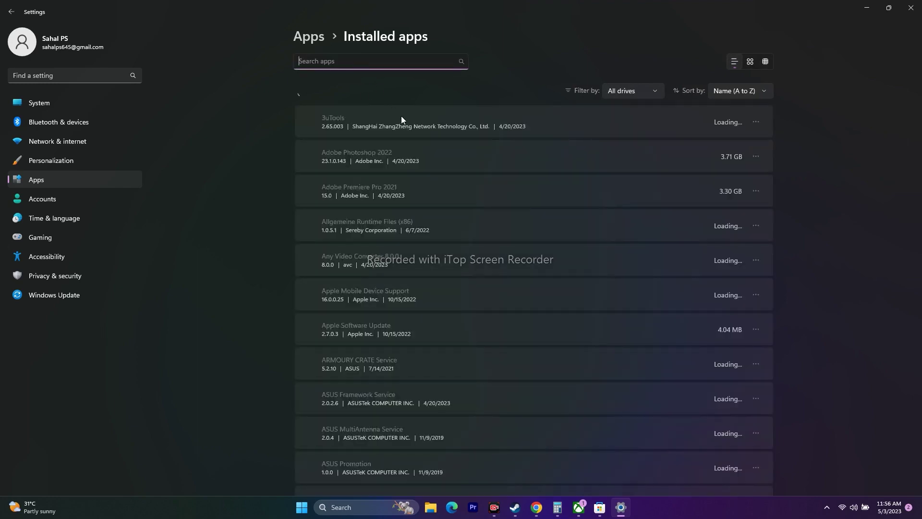
scroll(491, 180, "down", 5)
scroll(491, 183, "down", 6)
scroll(490, 183, "up", 7)
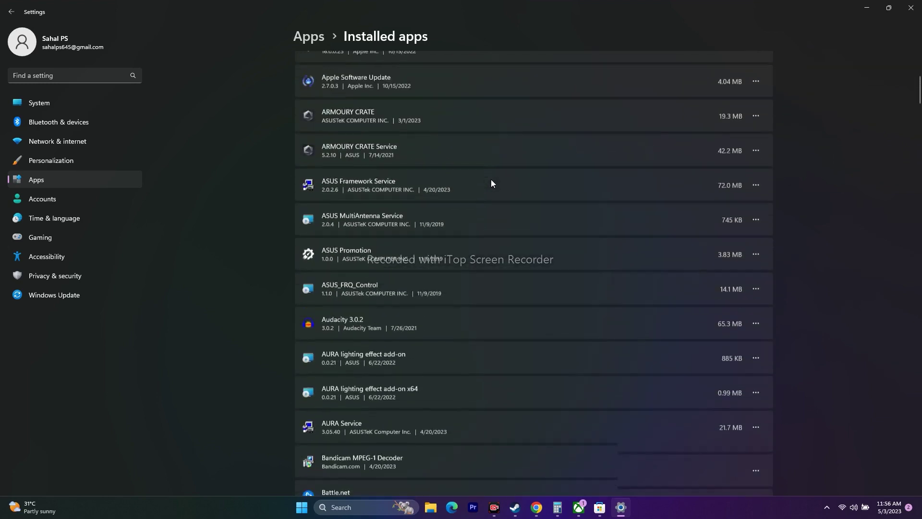
scroll(491, 183, "up", 5)
type("STORE")
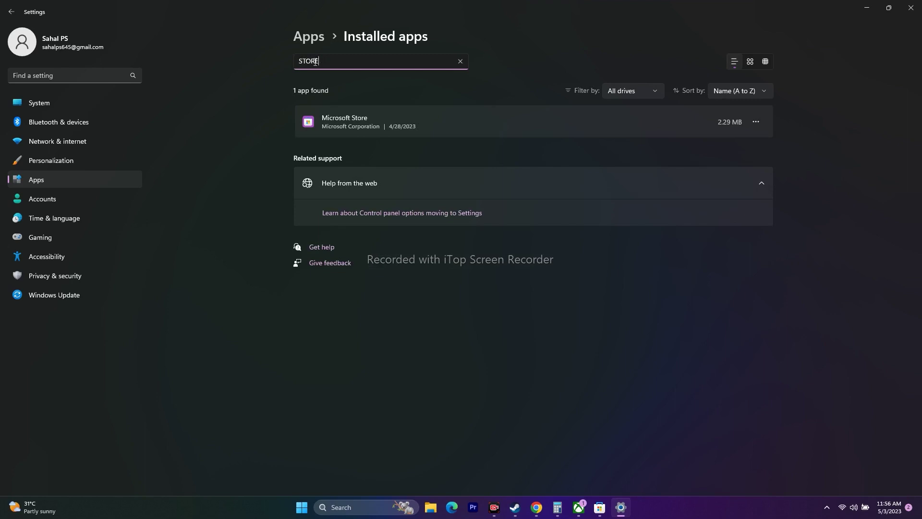
left_click(484, 120)
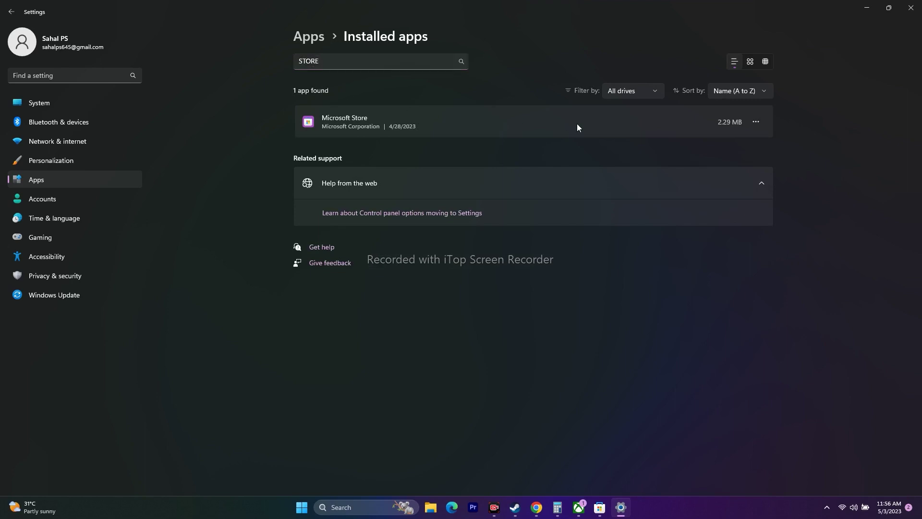
left_click(756, 122)
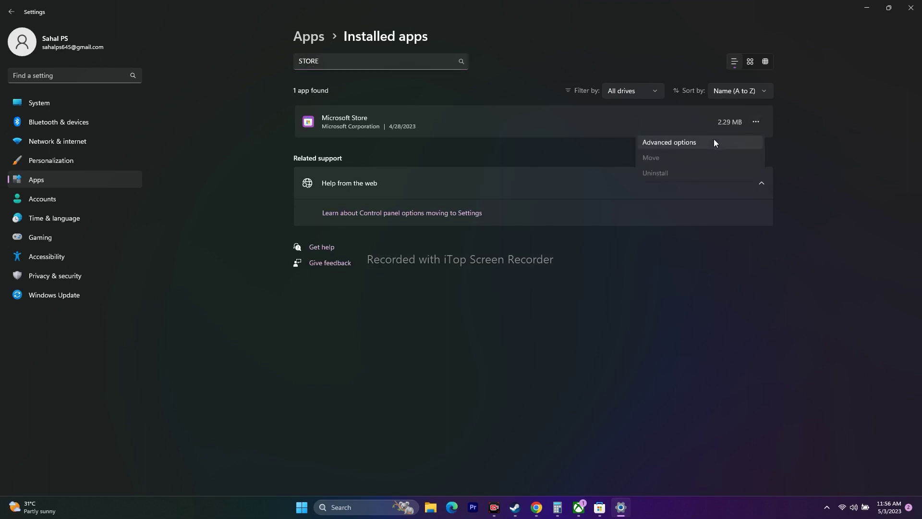
left_click(679, 142)
scroll(588, 212, "down", 5)
scroll(588, 213, "down", 5)
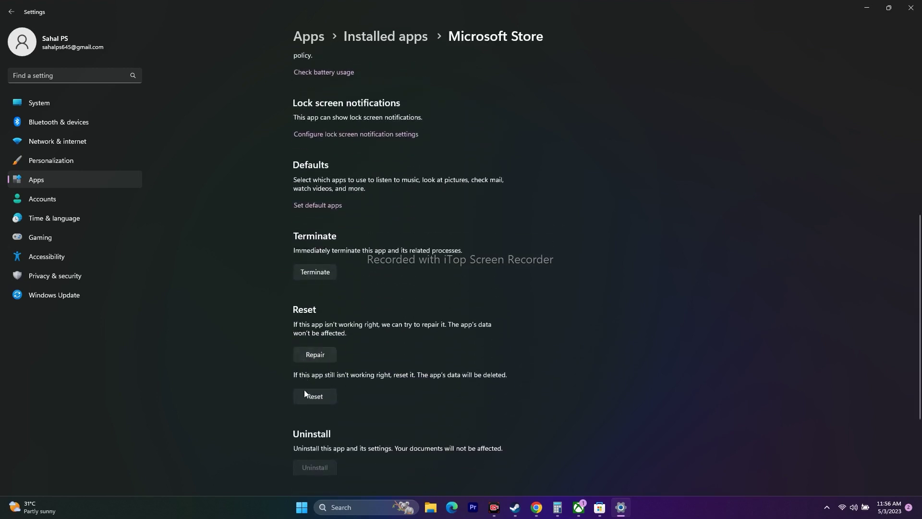
Step: Search the installed apps for XBOX, view the Xbox app's Repair and Reset options and close Settings
left_click(6, 17)
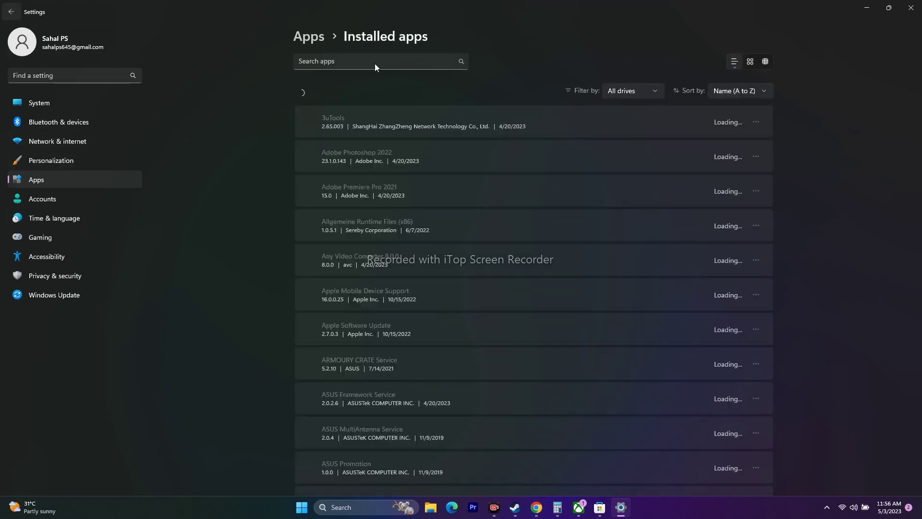
left_click(337, 64)
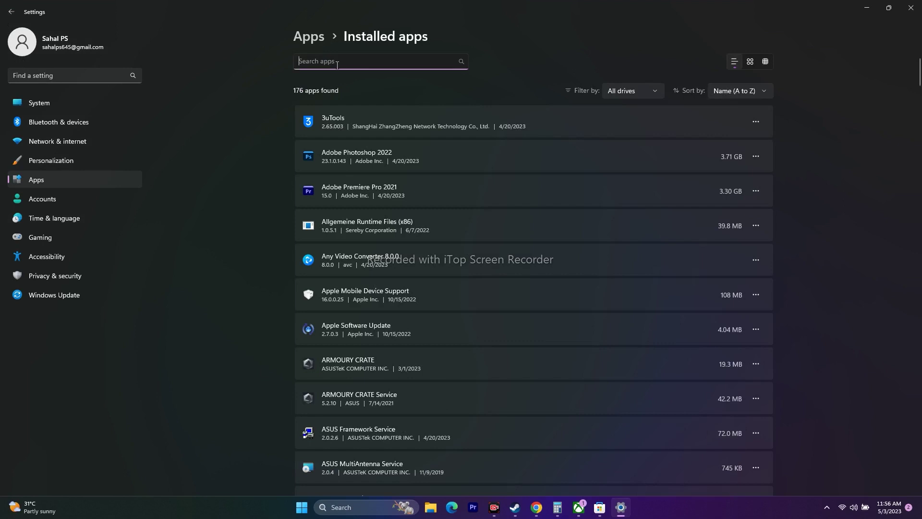
type("XBOX")
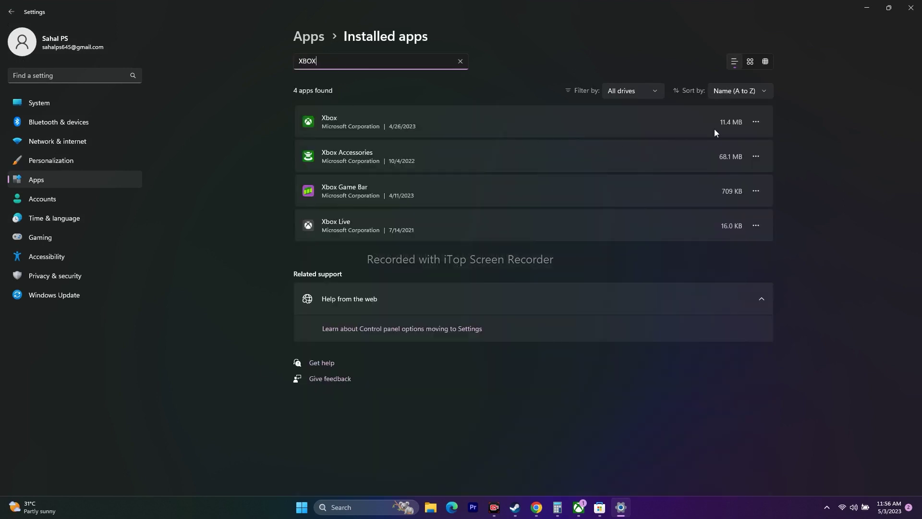
left_click(756, 124)
left_click(700, 140)
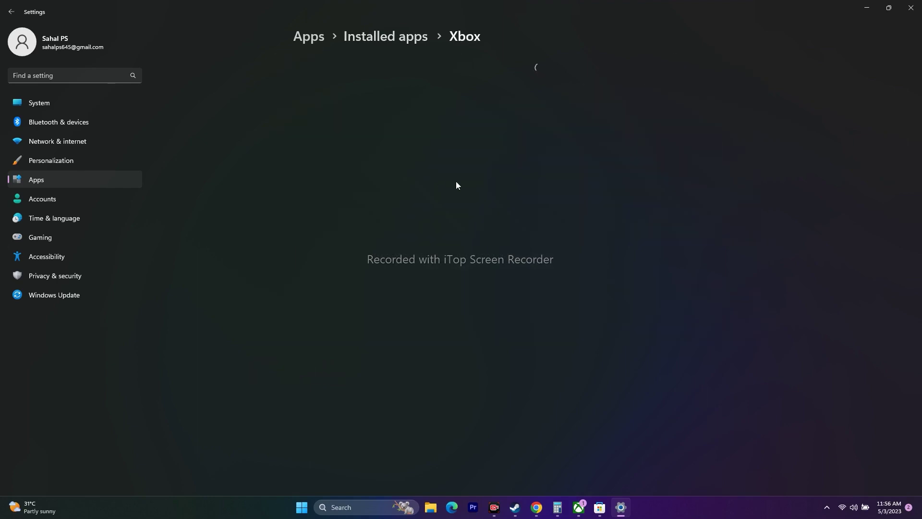
scroll(487, 200, "down", 8)
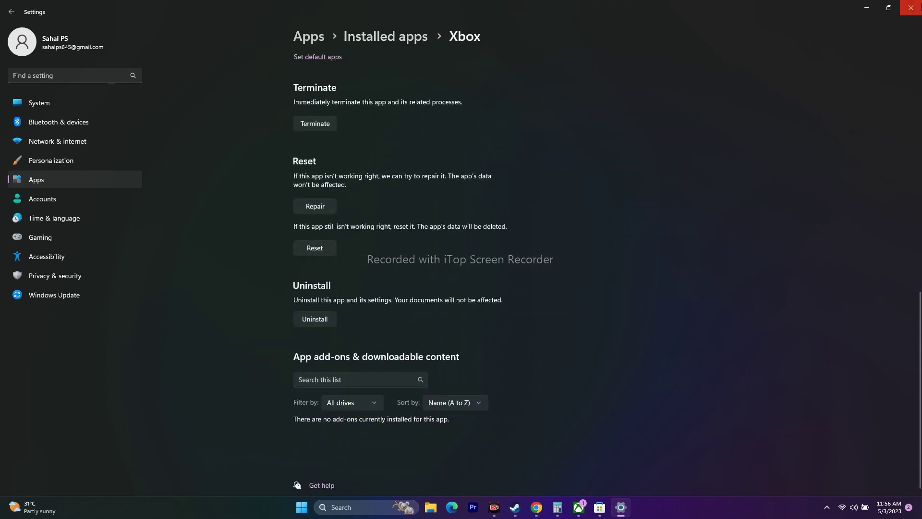
left_click(911, 8)
Step: Close the Xbox, Microsoft Store and Calculator windows and switch to Redfall's library page in Steam
left_click(590, 507)
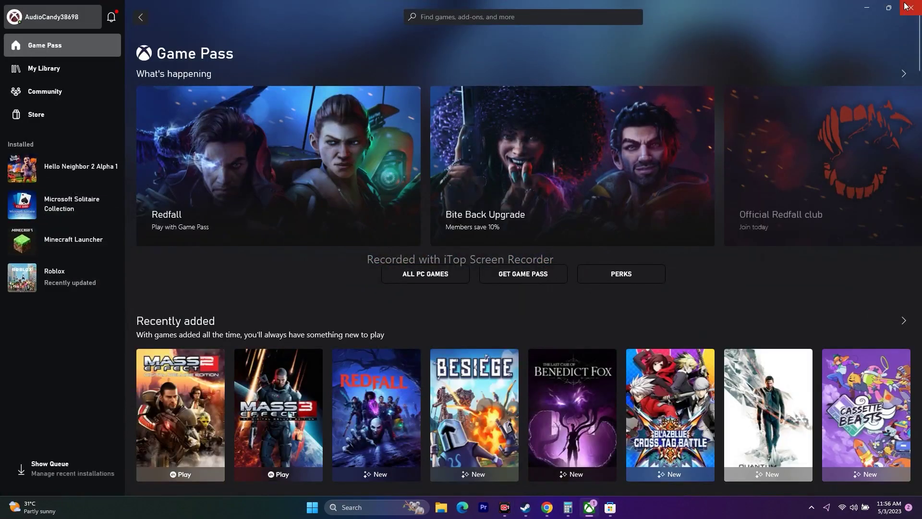
left_click(911, 6)
left_click(600, 507)
left_click(911, 6)
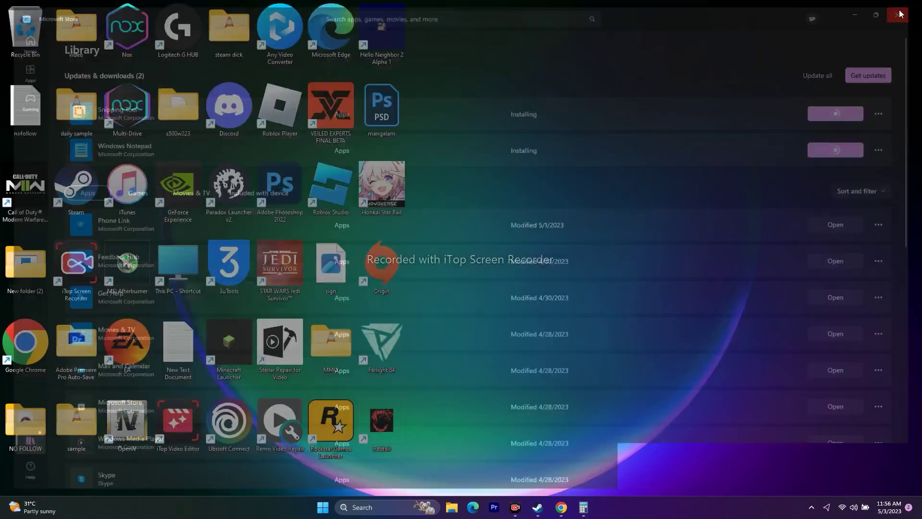
left_click(590, 507)
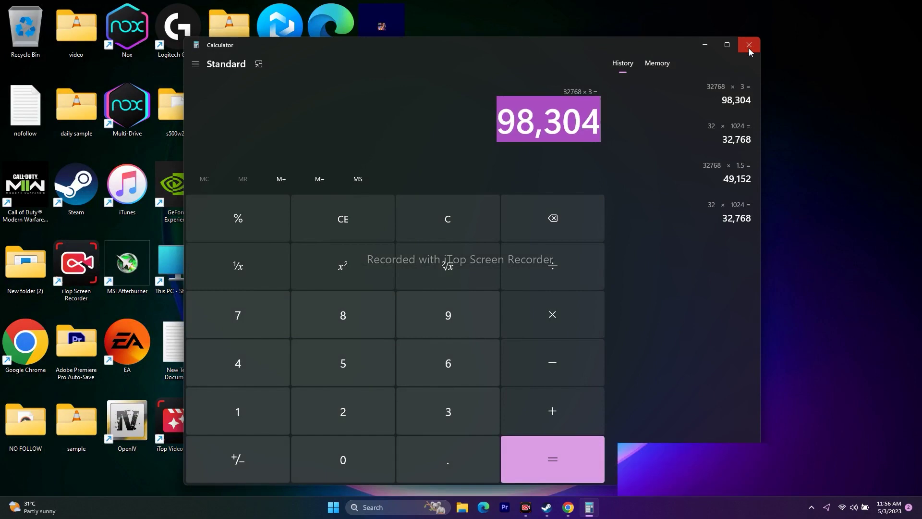
left_click(748, 44)
left_click(559, 507)
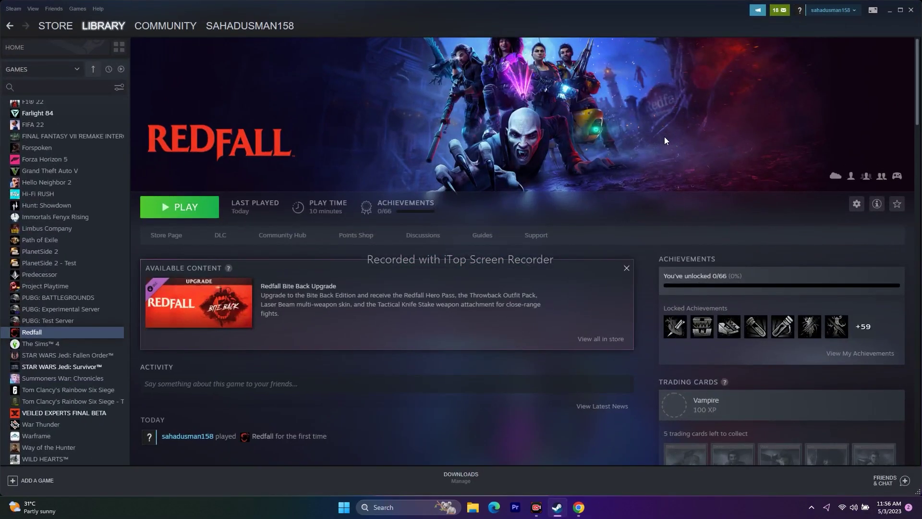